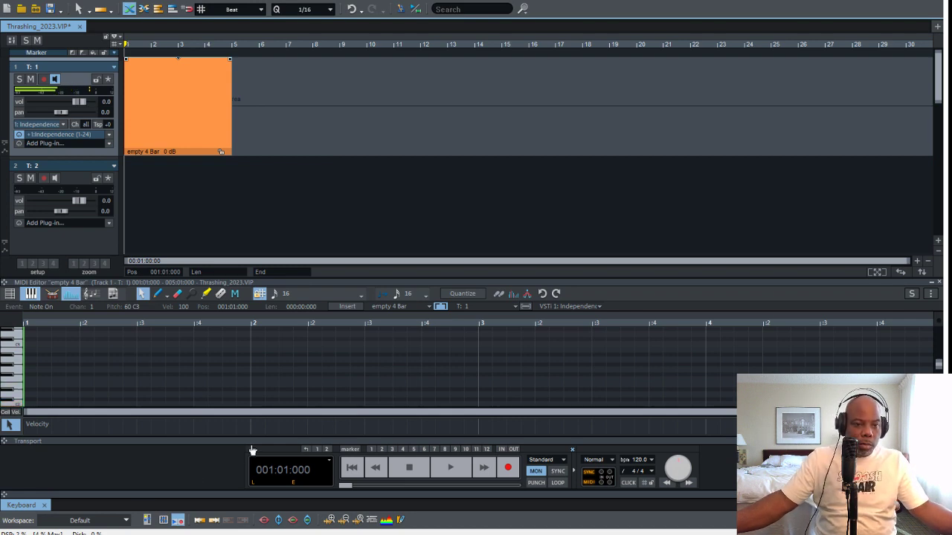
Draw one-bar C2 and E2 notes in bars 1 and 2 of track 1's clip and duplicate them into bars 3 and 4
left_click(157, 294)
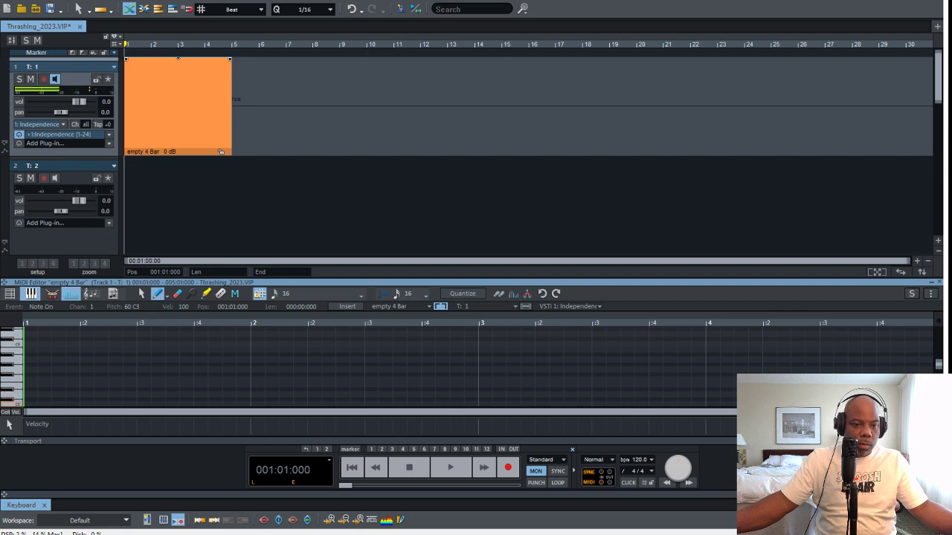
mouse_move(26, 405)
left_mouse_down()
mouse_move(250, 404)
mouse_move(308, 385)
mouse_move(477, 385)
left_mouse_up()
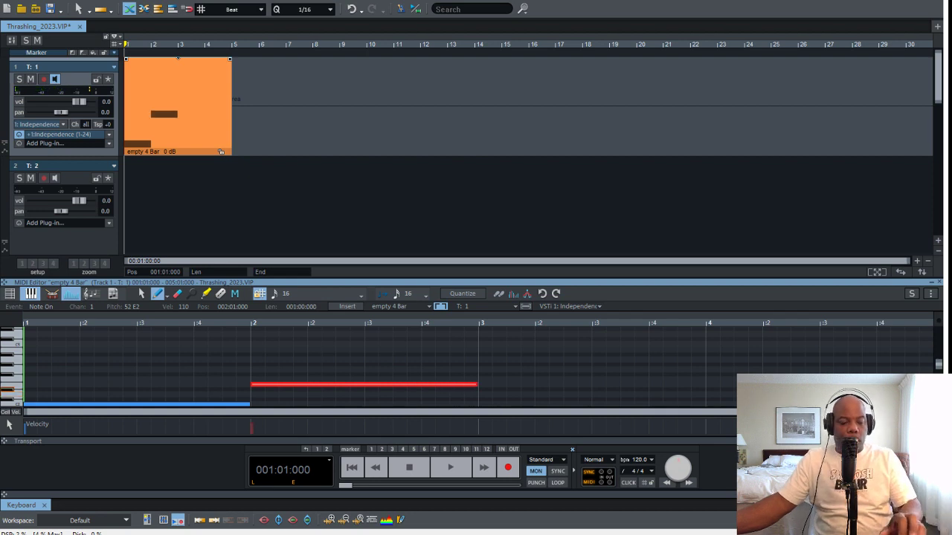
key("ctrl+a")
key("ctrl+d")
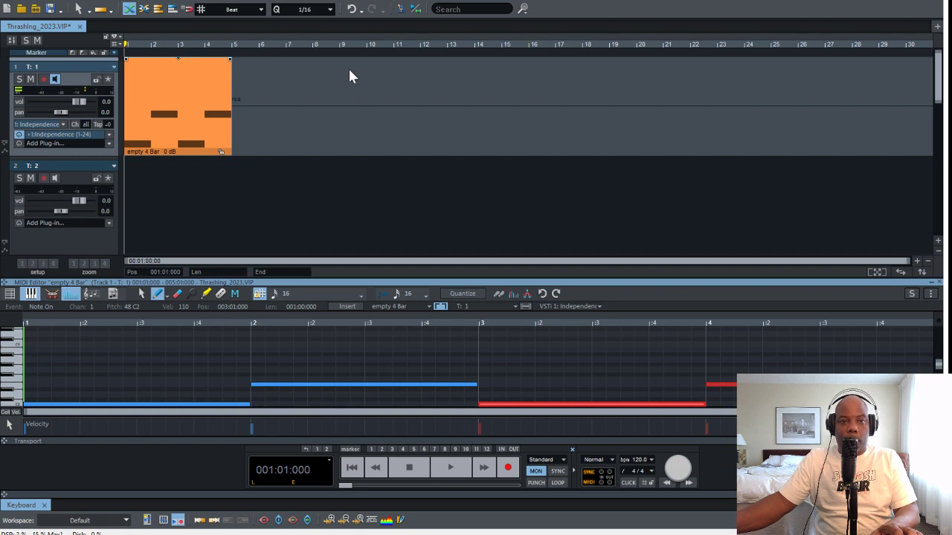
Set a grid-snapped playback range over bars 1 to 4 of the clip and enable looping
left_click(186, 44)
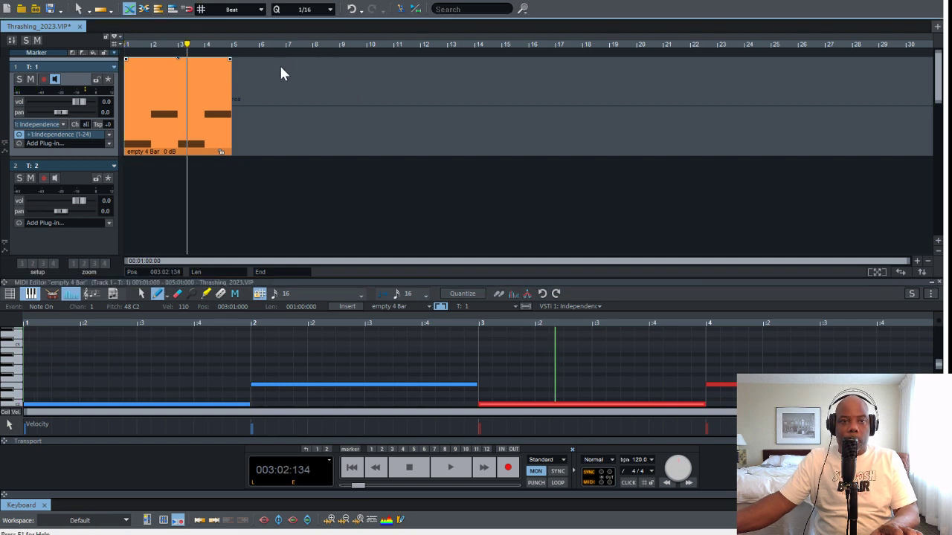
left_click(187, 9)
left_click_drag(232, 45, 125, 46)
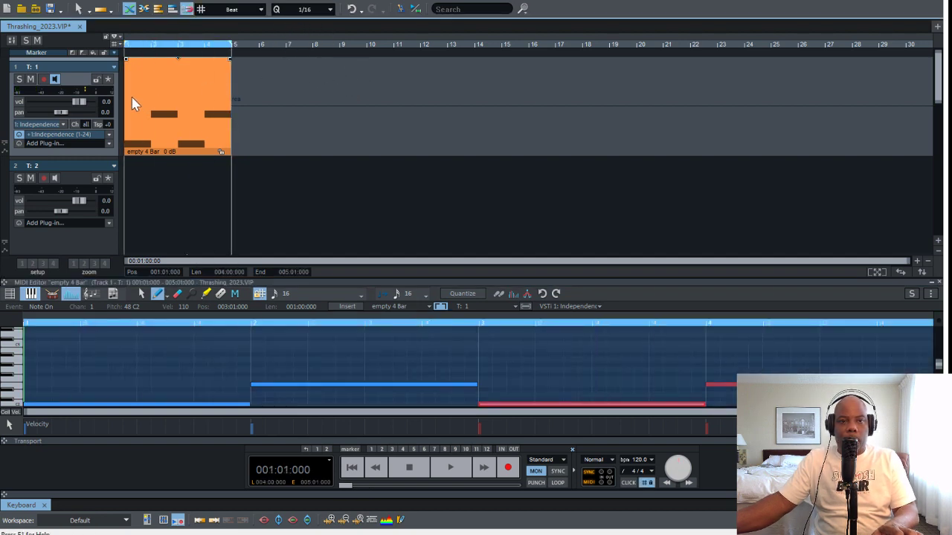
key("space")
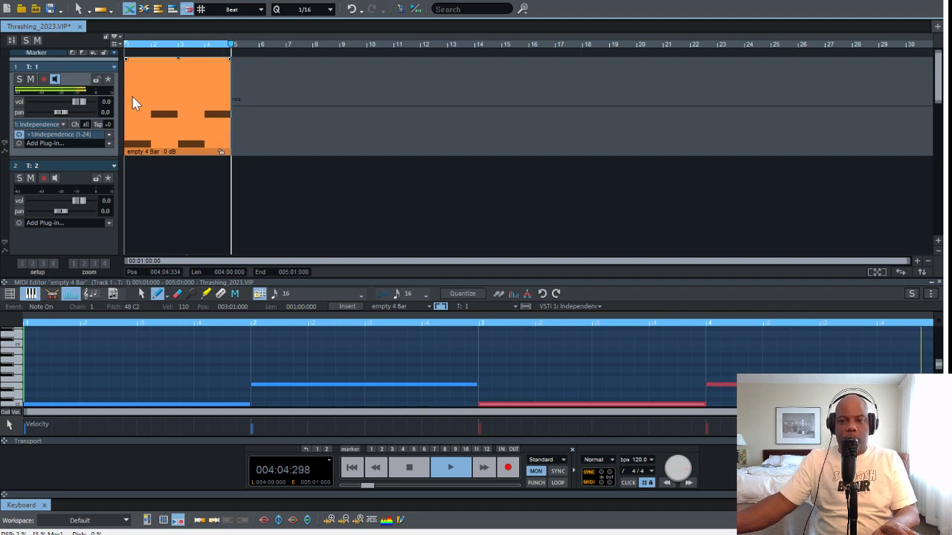
left_click(558, 482)
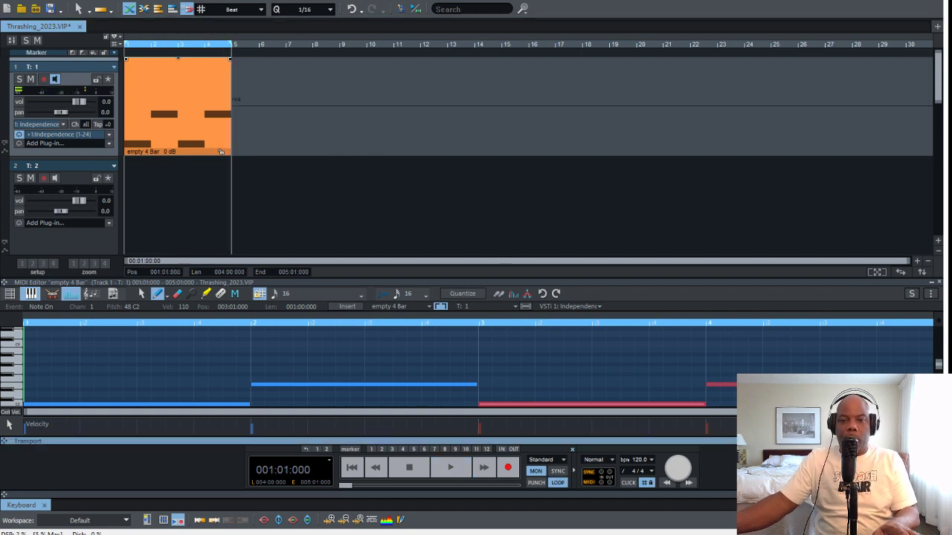
Play the looped four-bar pattern on track 1 to audition how it sounds
key("space")
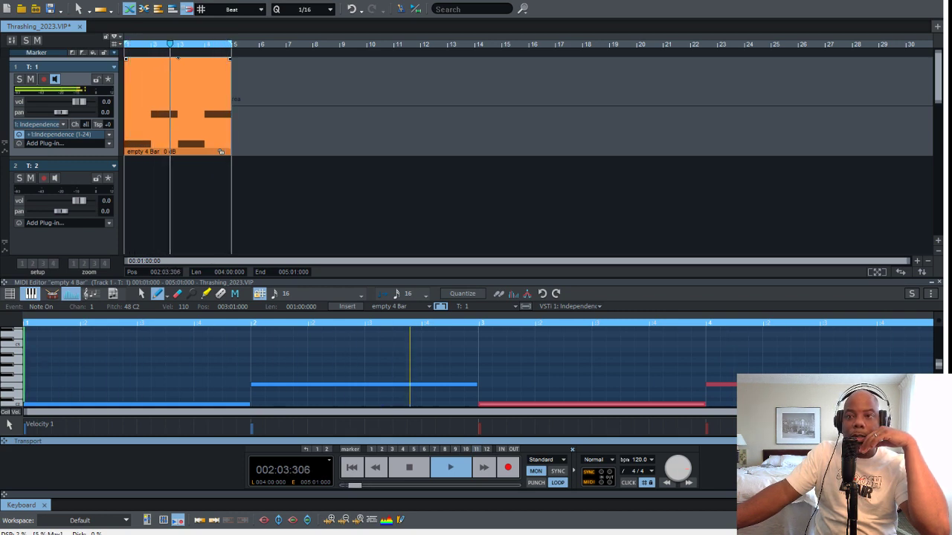
key("space")
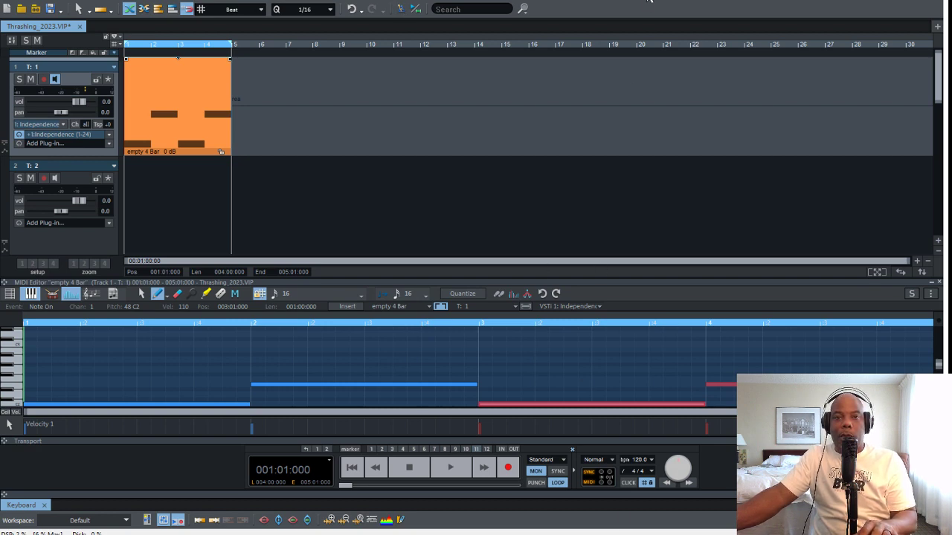
key("space")
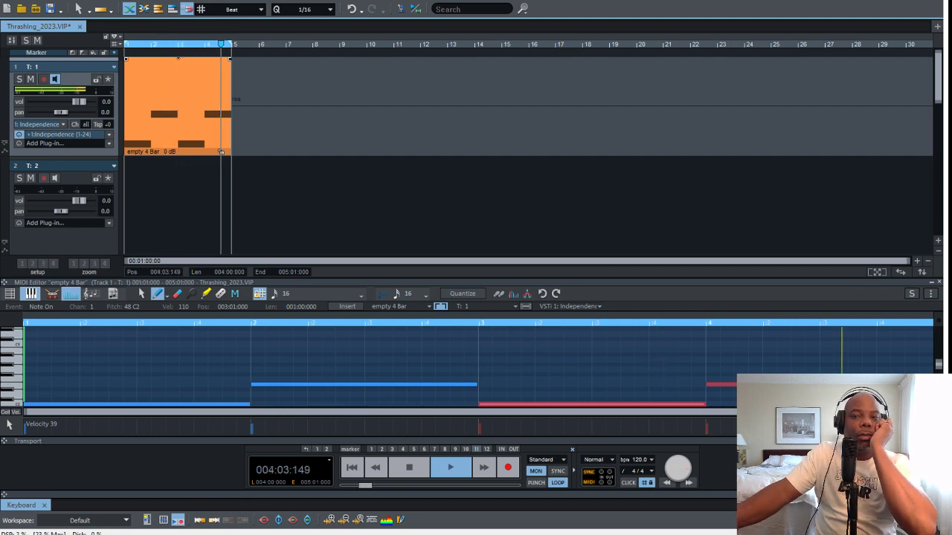
key("space")
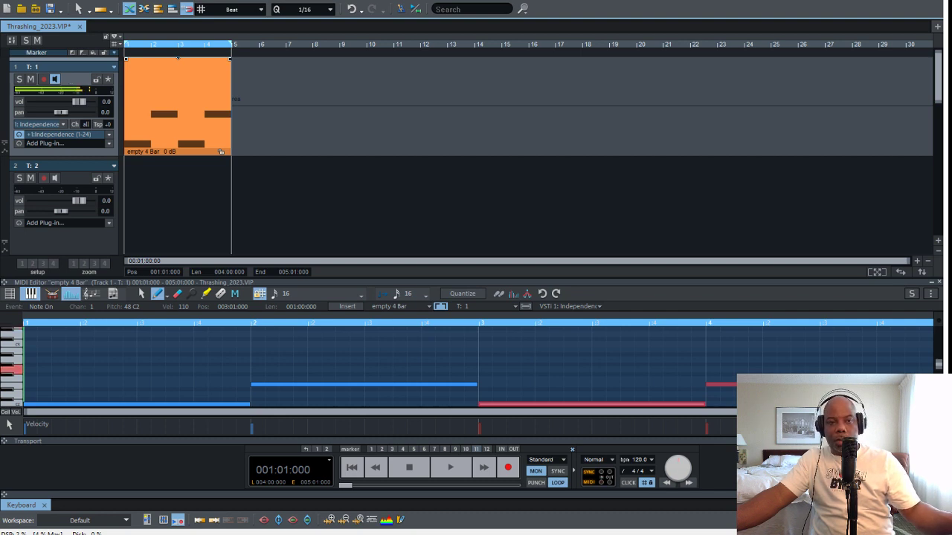
Load Analog Lab 4 as the instrument on track 2 and turn off monitoring on track 1
scroll(457, 257, "down", 2)
scroll(450, 264, "up", 1)
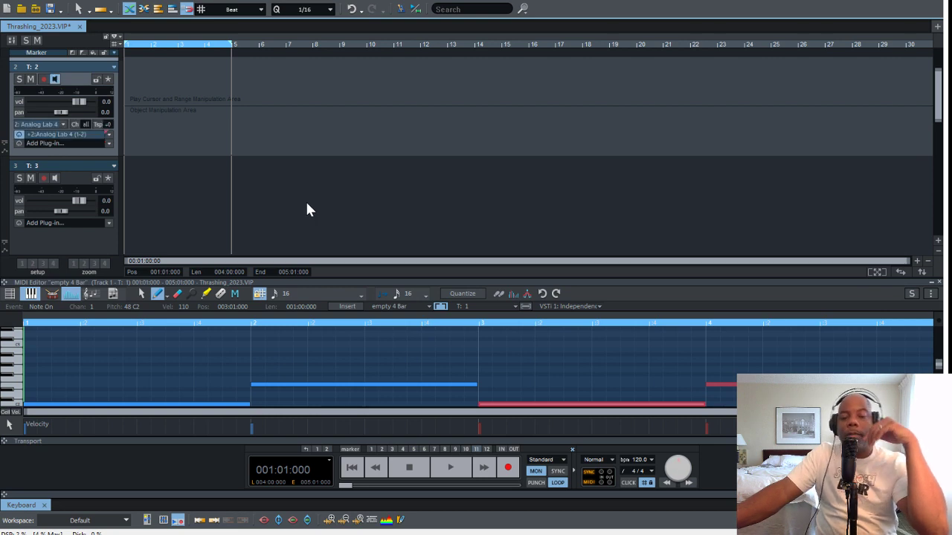
scroll(226, 158, "up", 2)
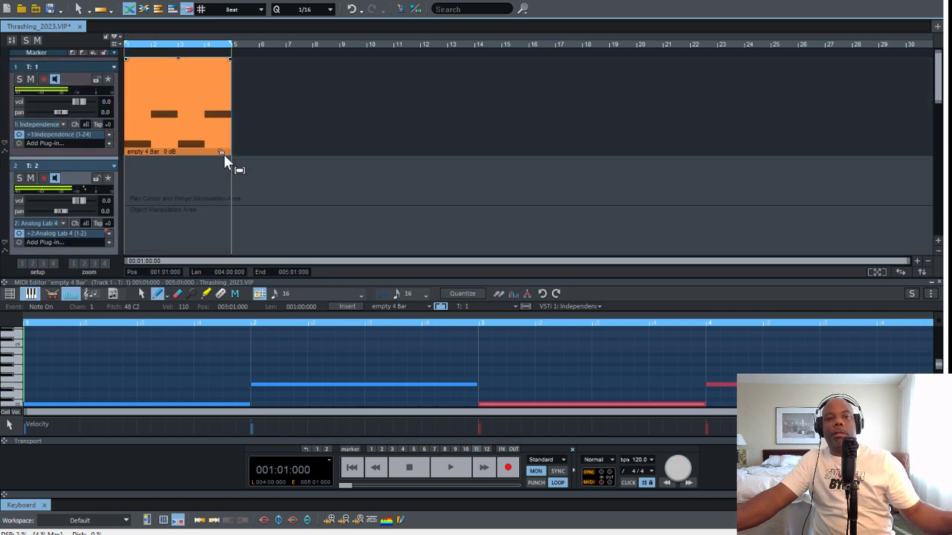
left_click(90, 121)
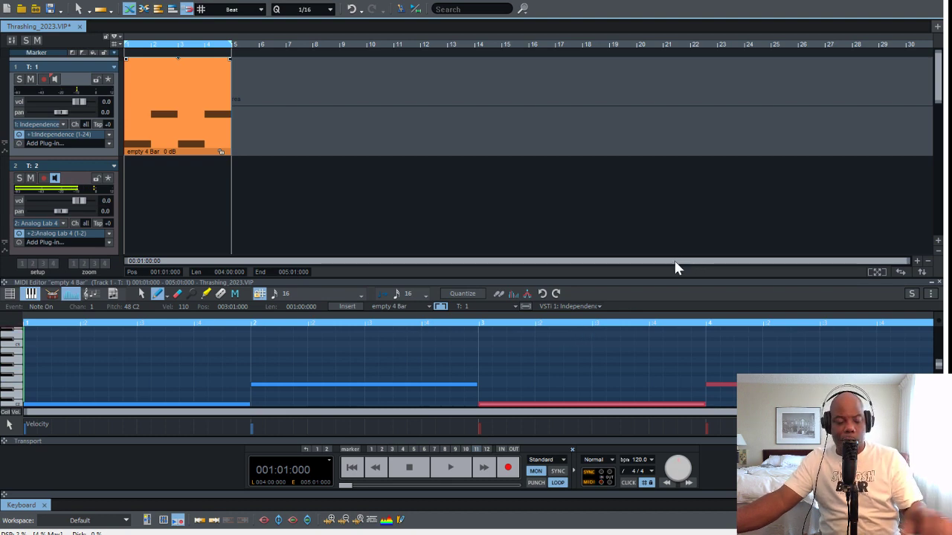
Play the four-bar loop repeatedly to try out track 2's Analog Lab 4 sound against track 1's pattern
key("space")
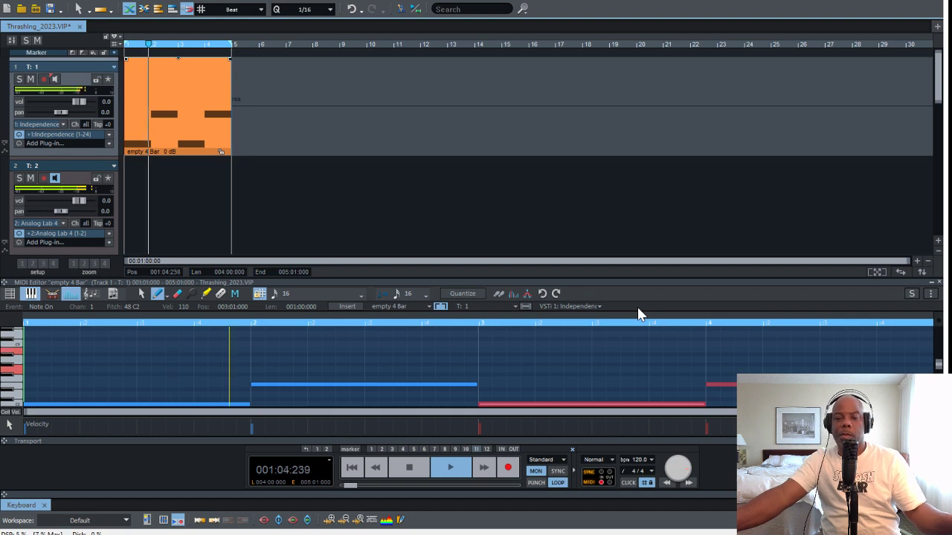
key("space")
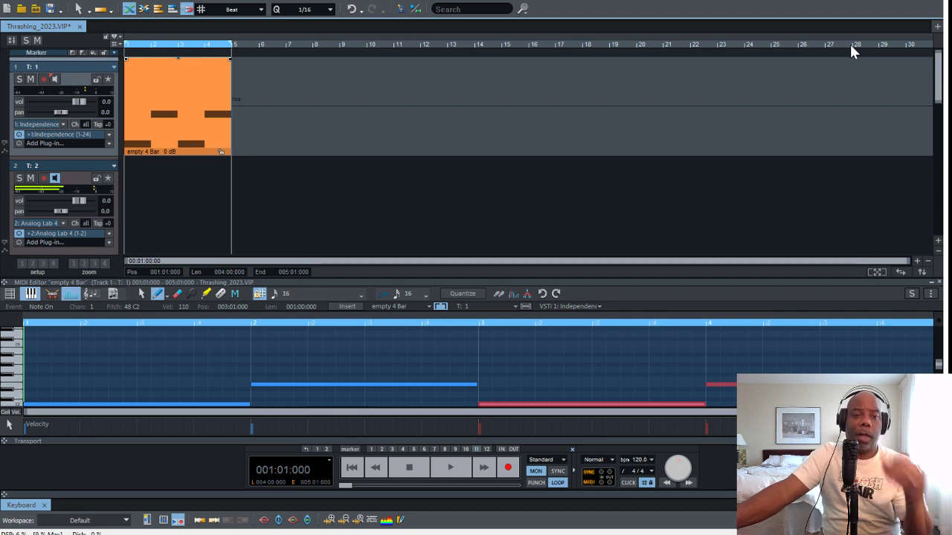
key("space")
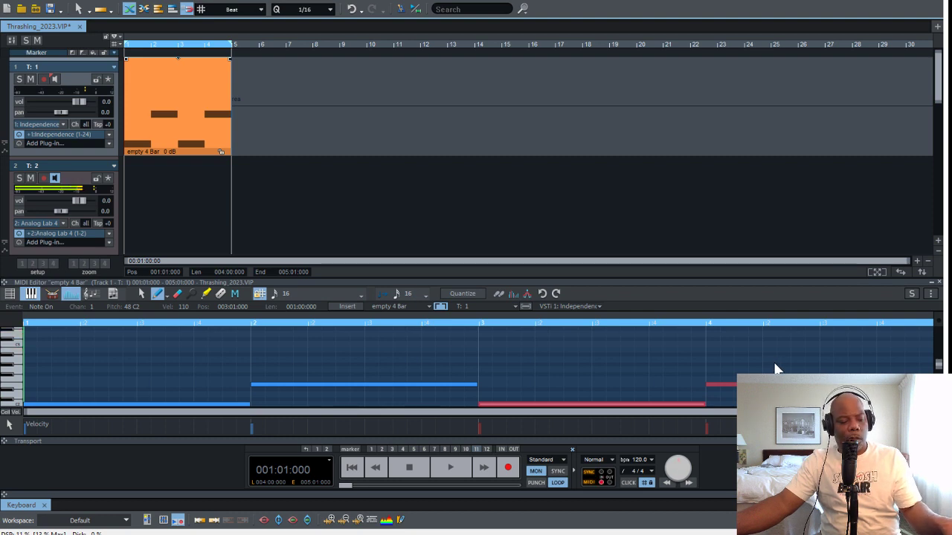
key("space")
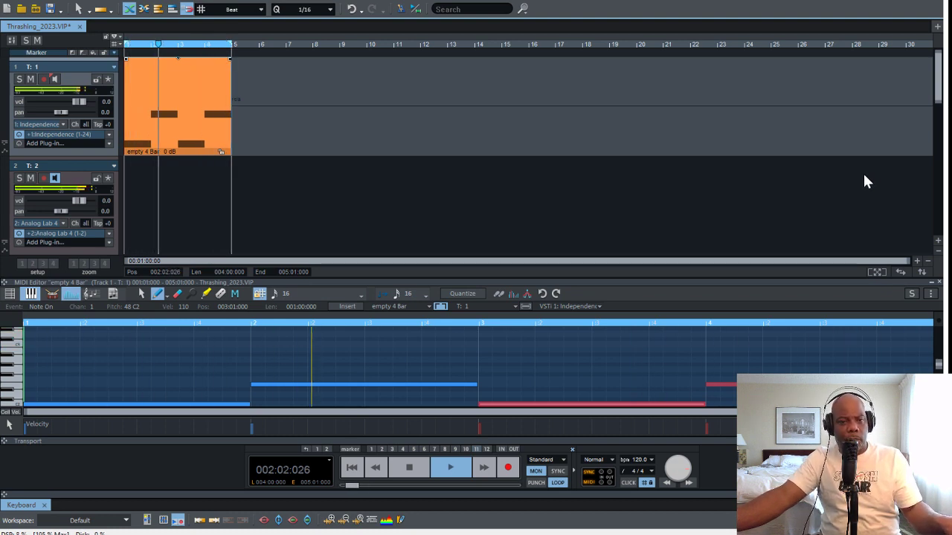
key("space")
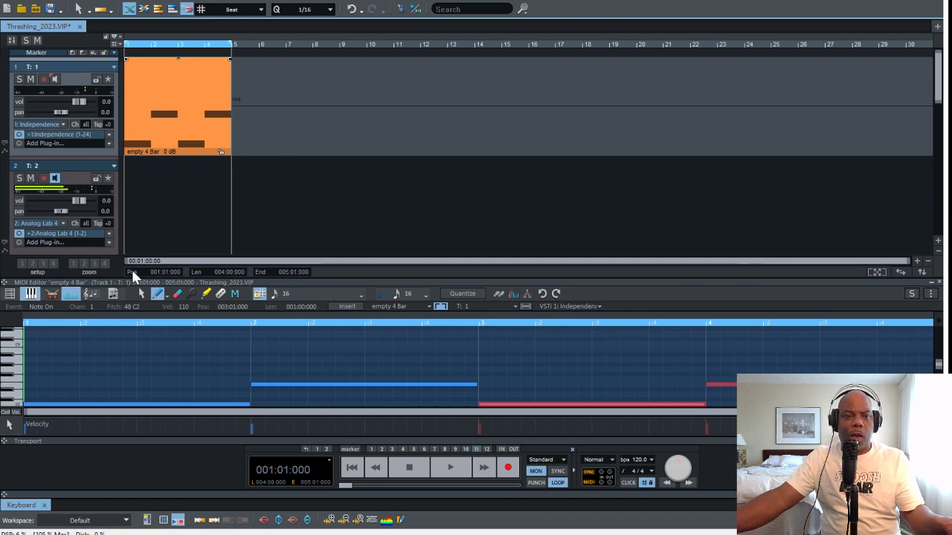
Lower track 2's volume to -16.4 and add an empty 4-bar clip there containing one-bar G3 and D3 notes
left_click_drag(79, 201, 64, 201)
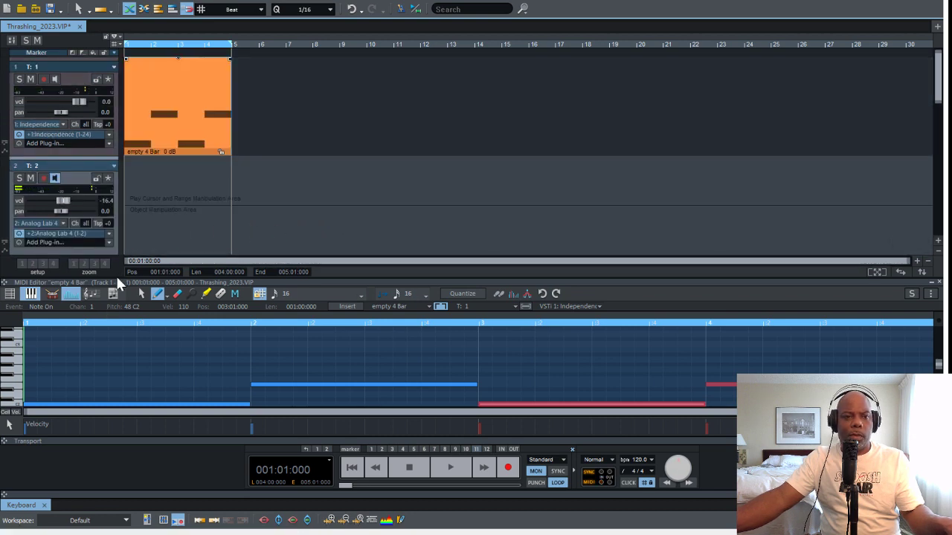
left_click(128, 8)
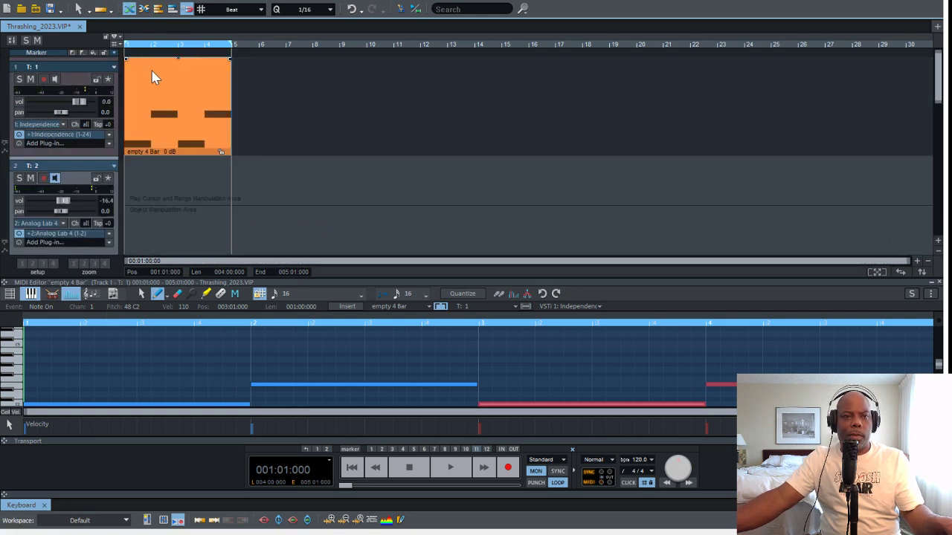
left_click(204, 186)
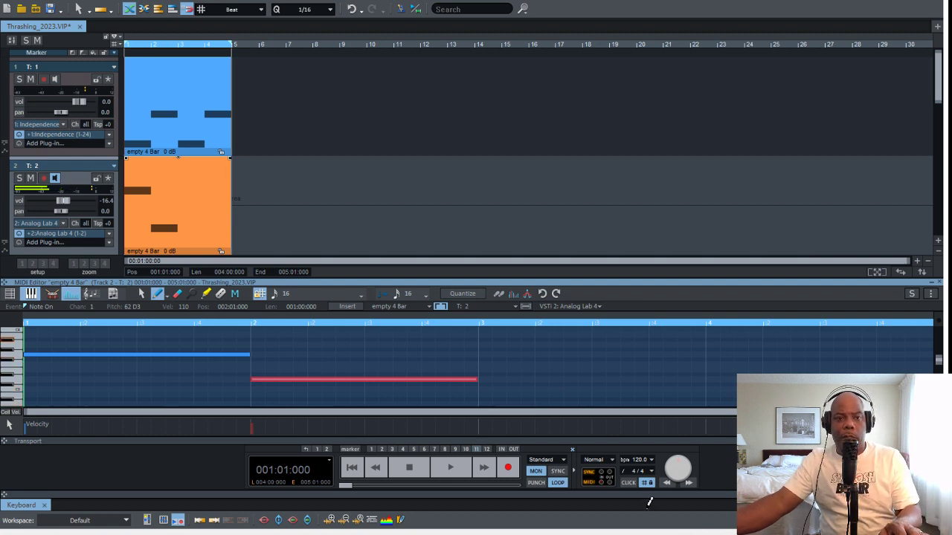
Audition track 2's notes, lengthen G3 to one bar and two beats, and start D3 on beat 3 of bar 2
key("space")
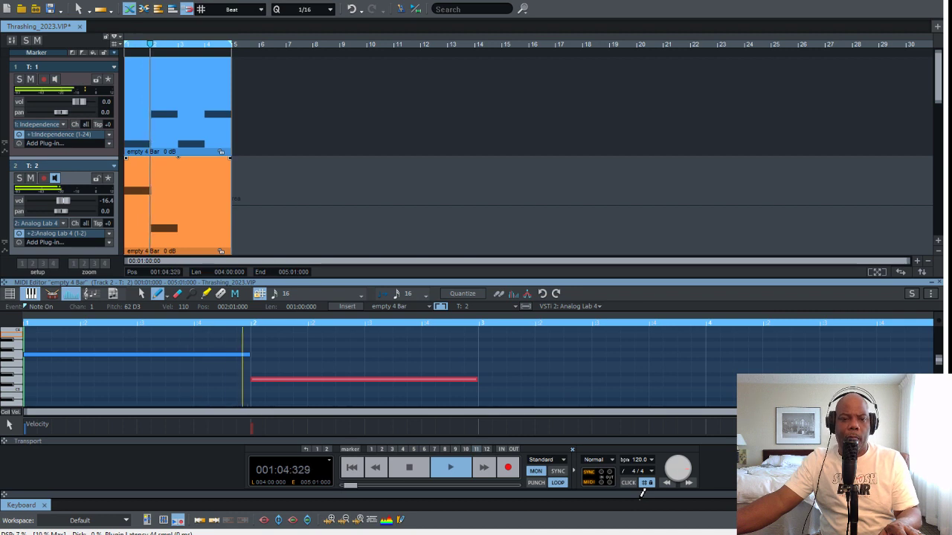
key("space")
left_click_drag(249, 355, 362, 355)
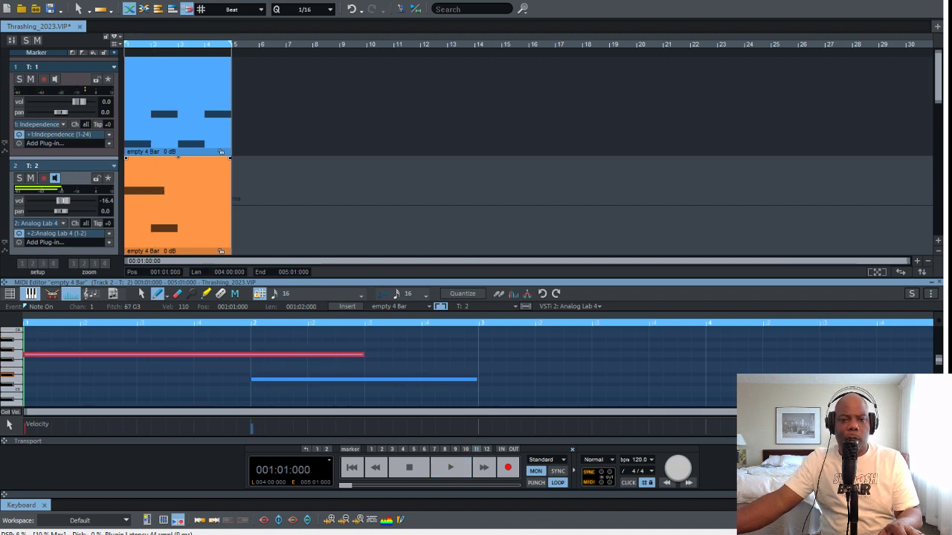
left_click_drag(252, 381, 365, 380)
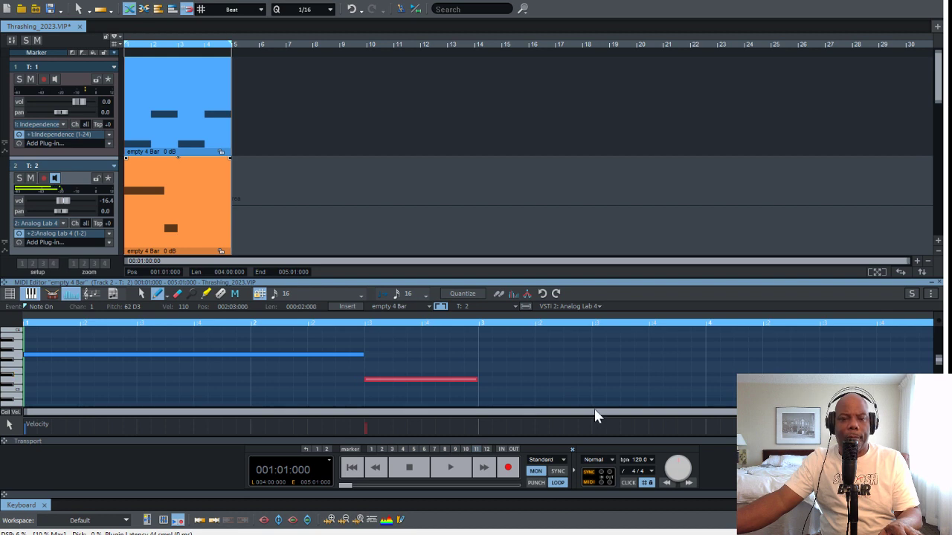
Play the loop, delete track 2's D3 note and extend the G3 note to two full bars
key("space")
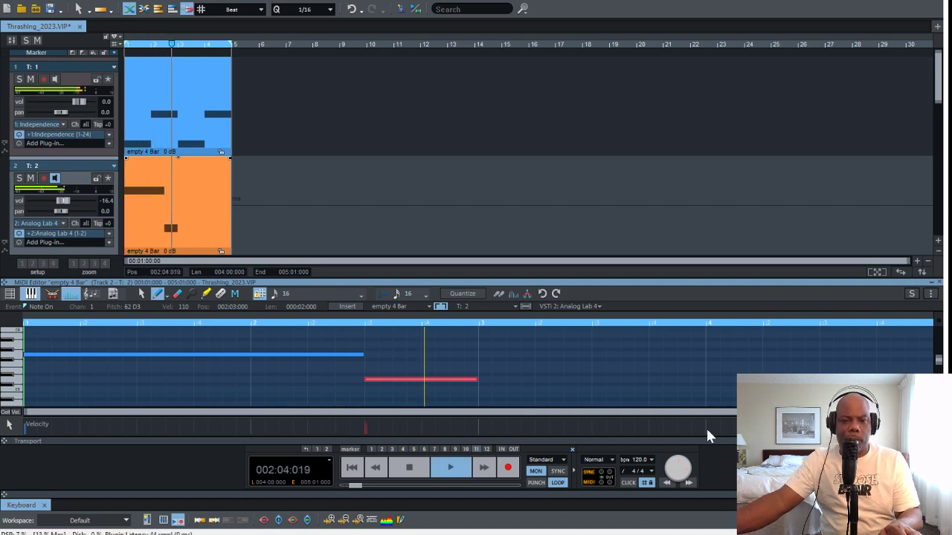
key("space")
key("Delete")
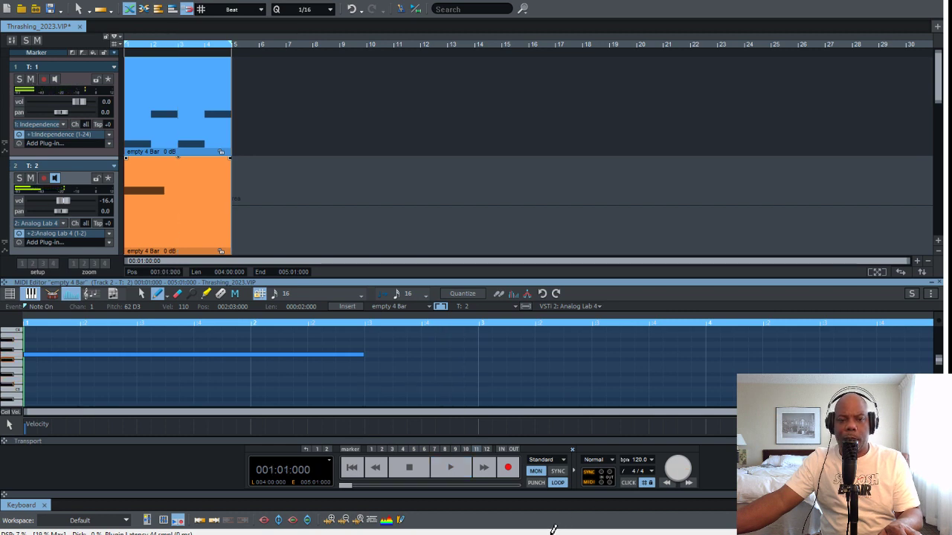
left_click_drag(364, 355, 477, 333)
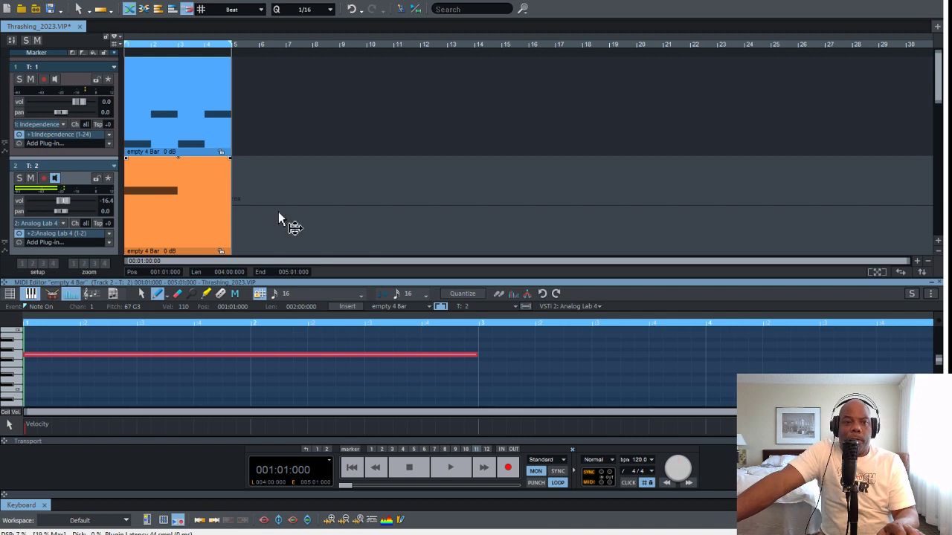
Duplicate track 1's clip into bars 5 to 8 and extend track 2's clip to the same end
left_click(202, 133)
key("ctrl+d")
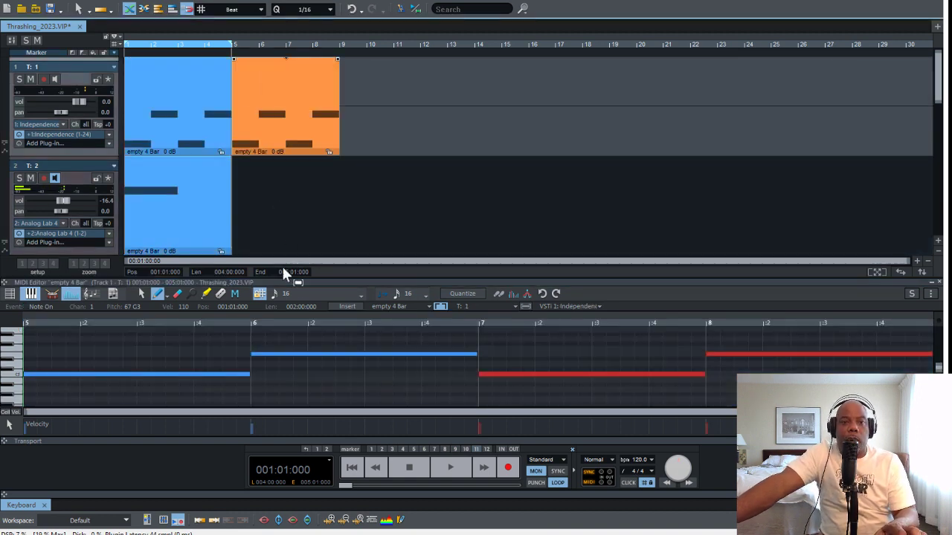
left_click_drag(232, 252, 339, 252)
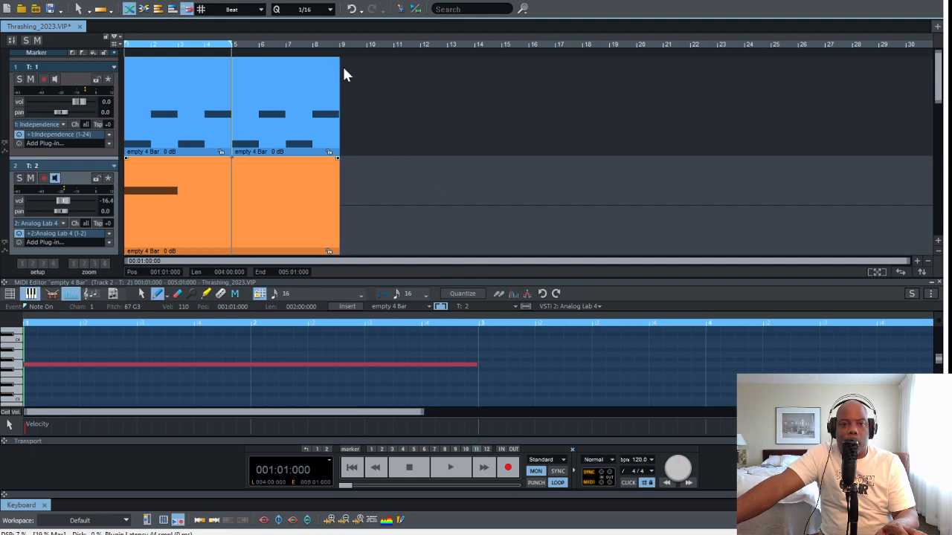
Extend the loop range to cover bars 1 to 8 and play the arrangement from the start
left_click(229, 44)
left_click(209, 43)
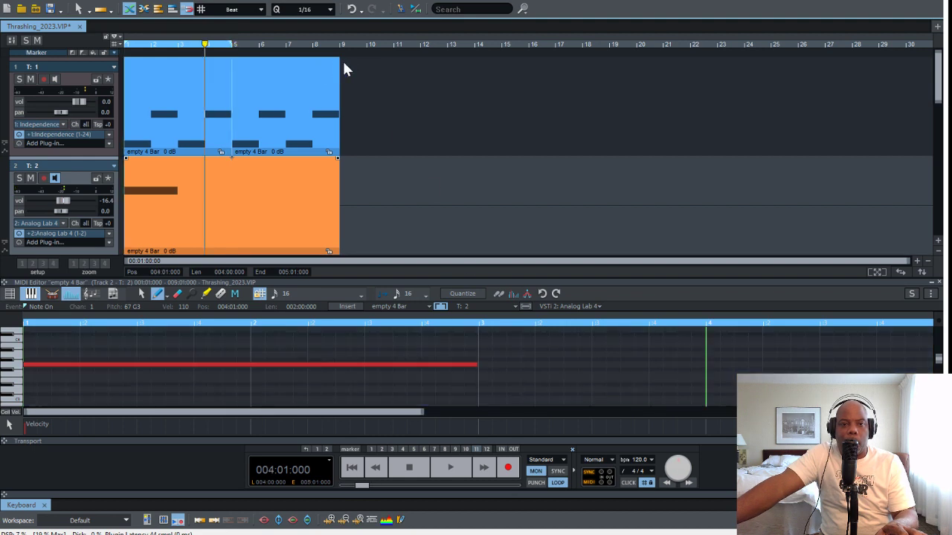
left_click_drag(343, 69, 503, 65)
key("space")
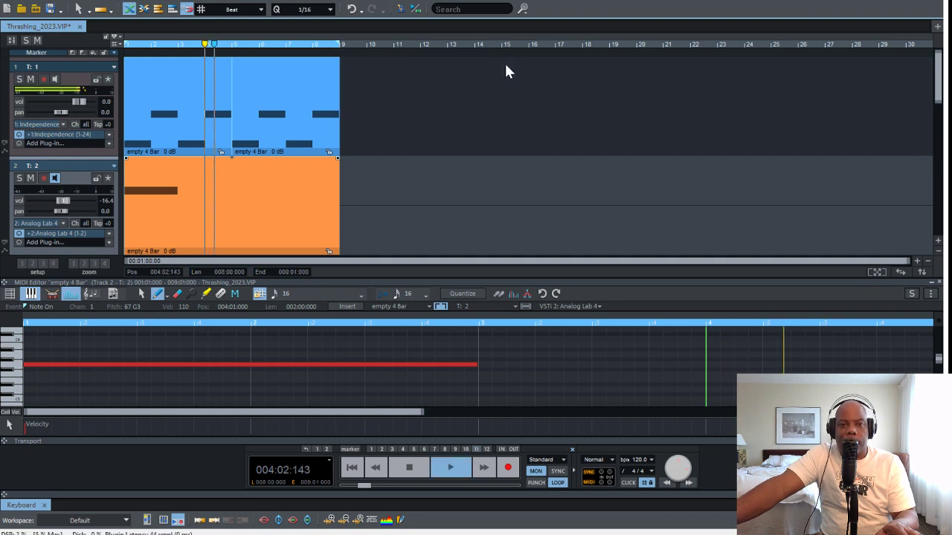
key("space")
left_click(353, 467)
key("space")
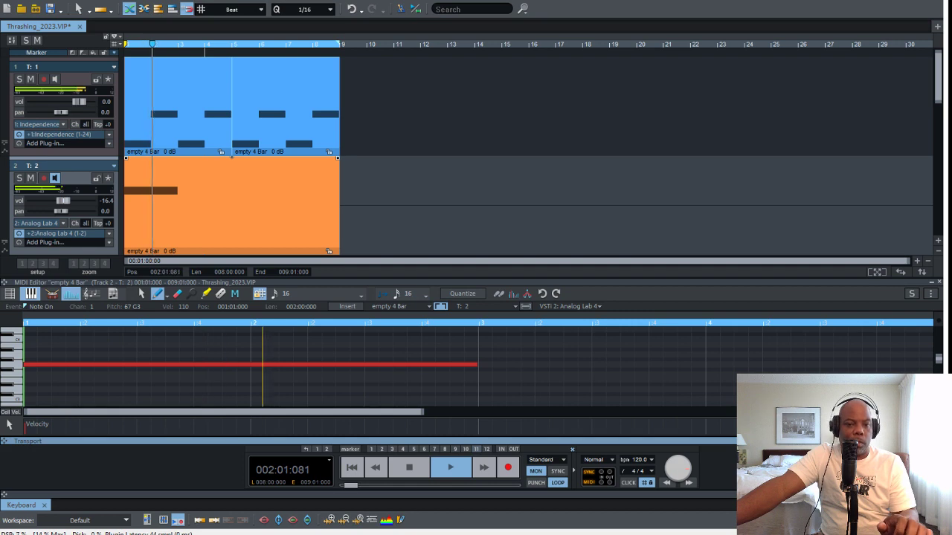
On track 2, add a two-bar D3 at bar 3, a one-bar C3 at bar 5 and a three-bar D#3 at bar 6, and play it
key("space")
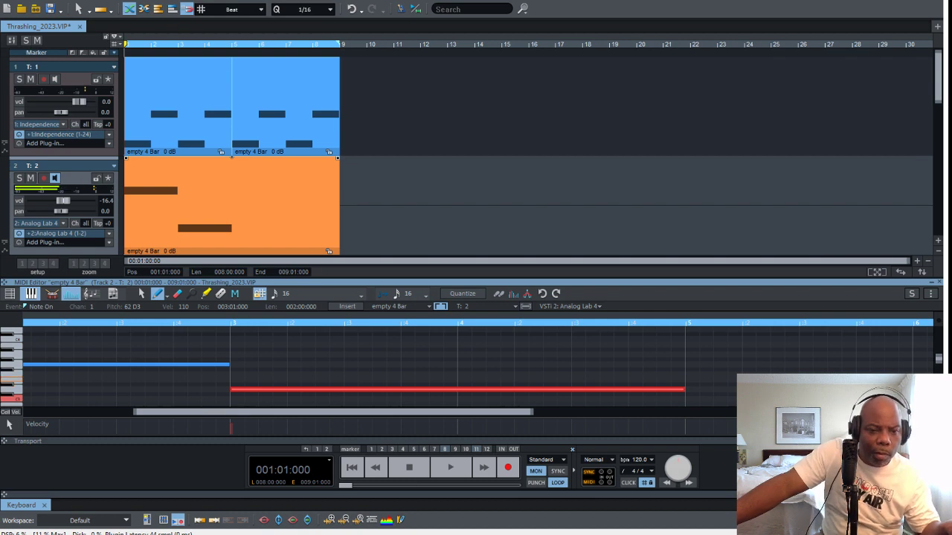
left_click_drag(688, 399, 754, 399)
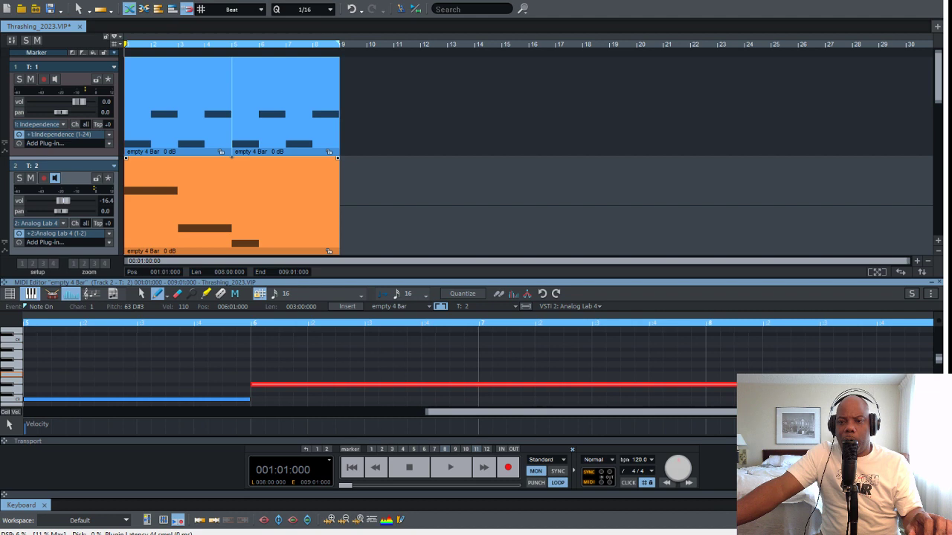
key("space")
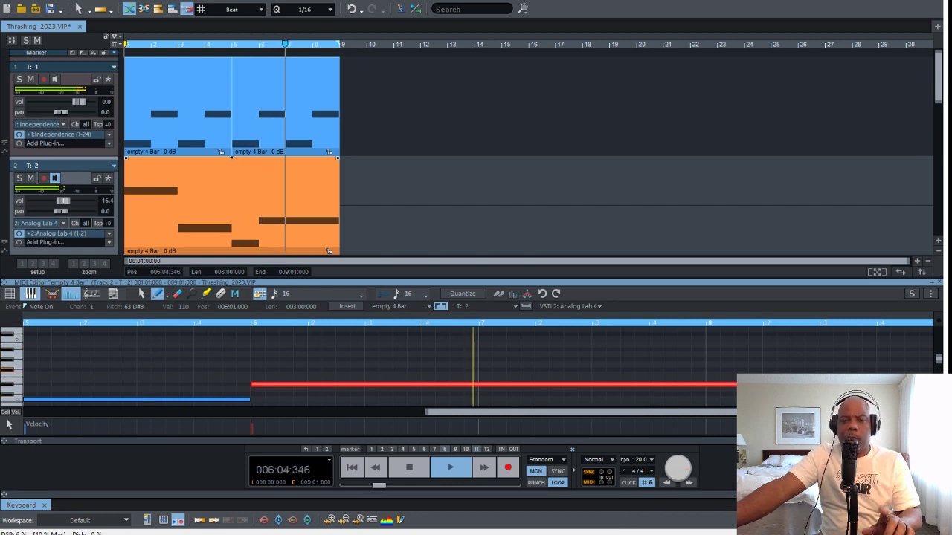
key("space")
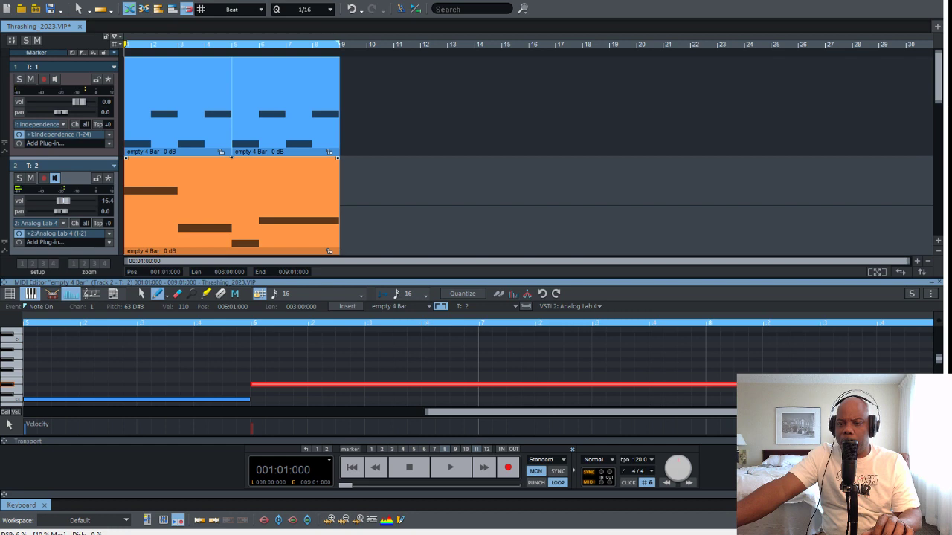
Shorten track 2's D#3 to one bar, add one-bar F3 and G3 notes at bars 7 and 8, and play the loop
mouse_move(932, 386)
left_mouse_down()
mouse_move(492, 387)
mouse_move(563, 375)
mouse_move(705, 375)
mouse_move(733, 364)
mouse_move(931, 364)
left_mouse_up()
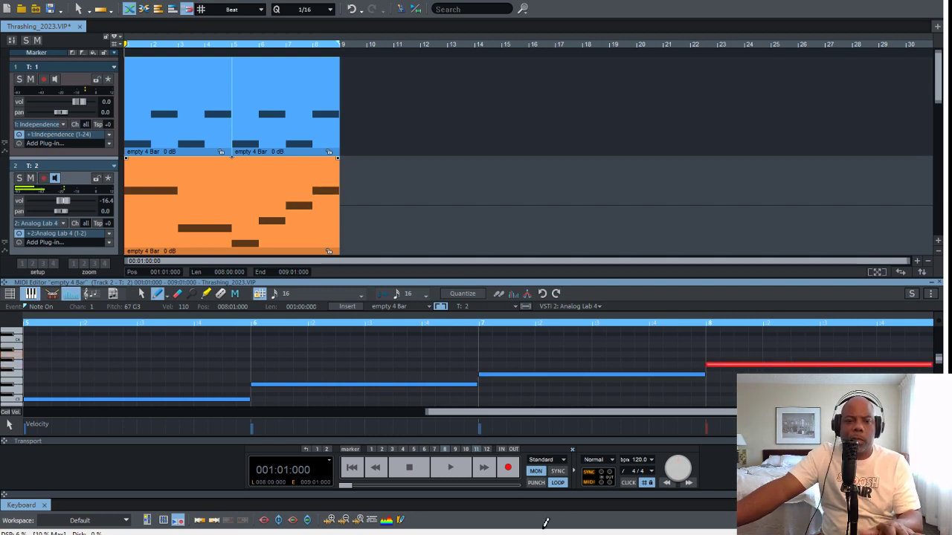
key("space")
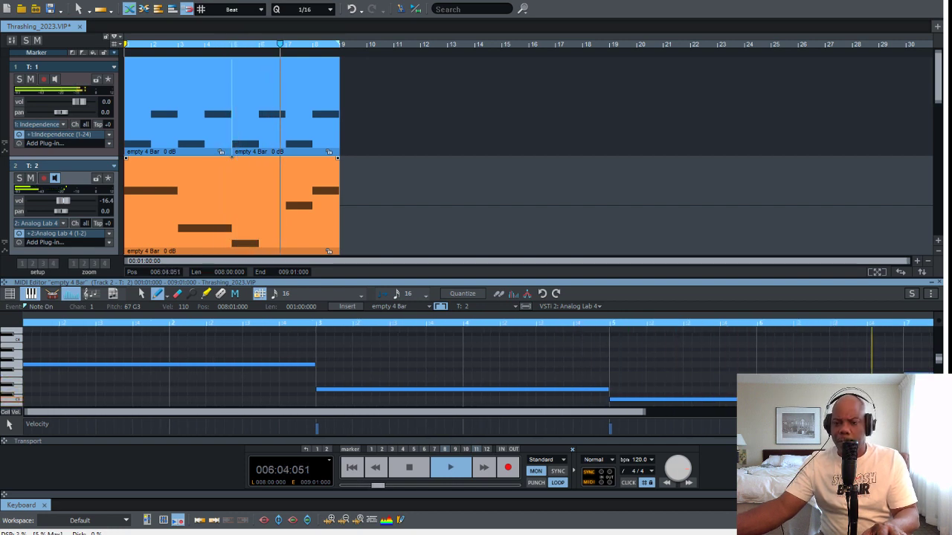
Replace D#3 by extending C3 to two bars, lower the bar 7 note to E3 and the bar 8 note to F3, and audition the loop
key("space")
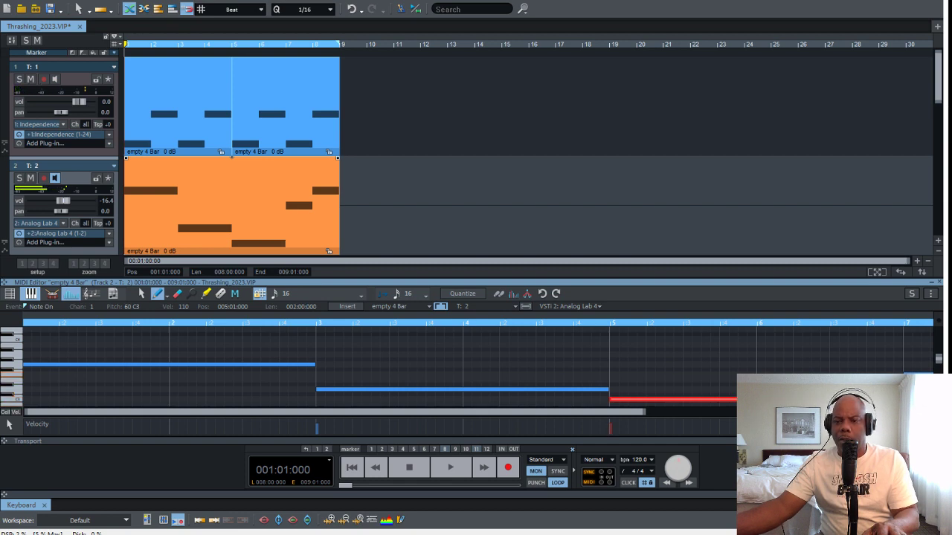
left_click_drag(918, 374, 918, 379)
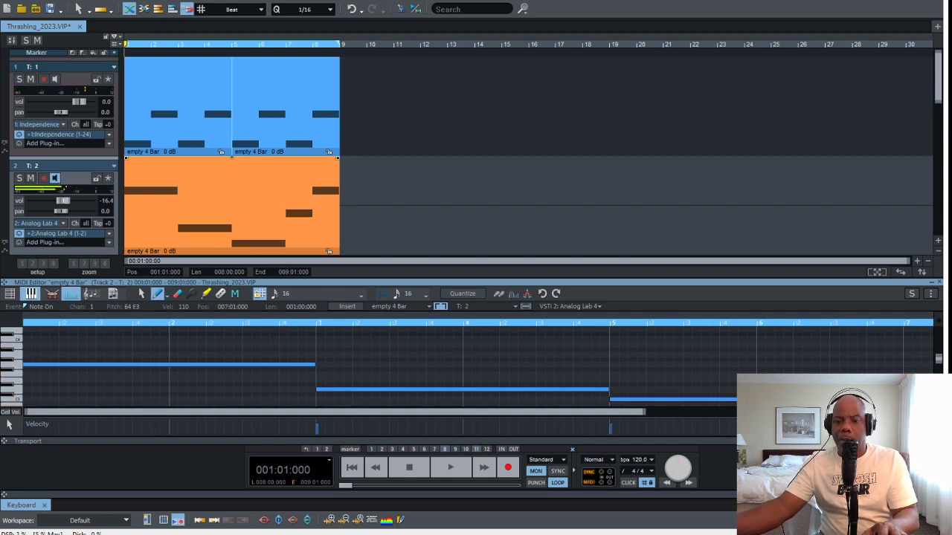
scroll(476, 365, "right", 4)
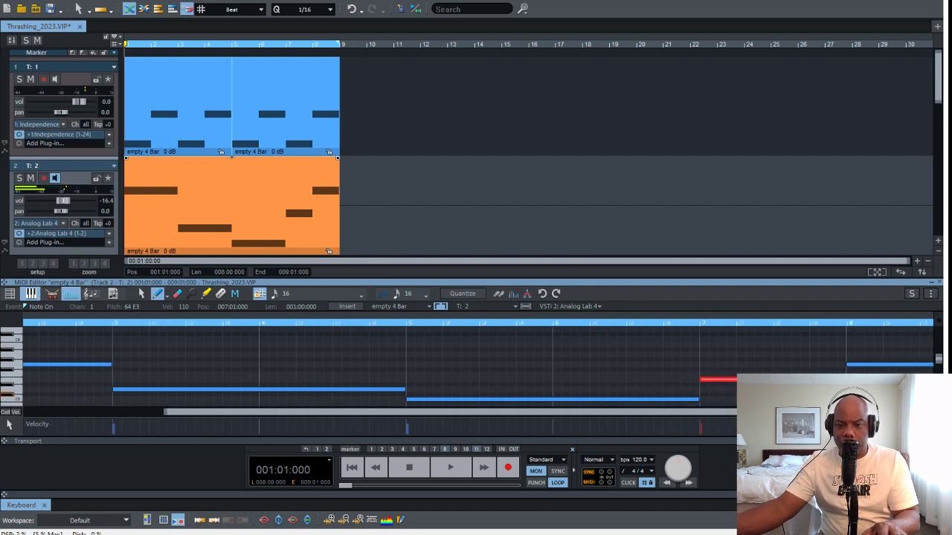
left_click_drag(892, 364, 892, 374)
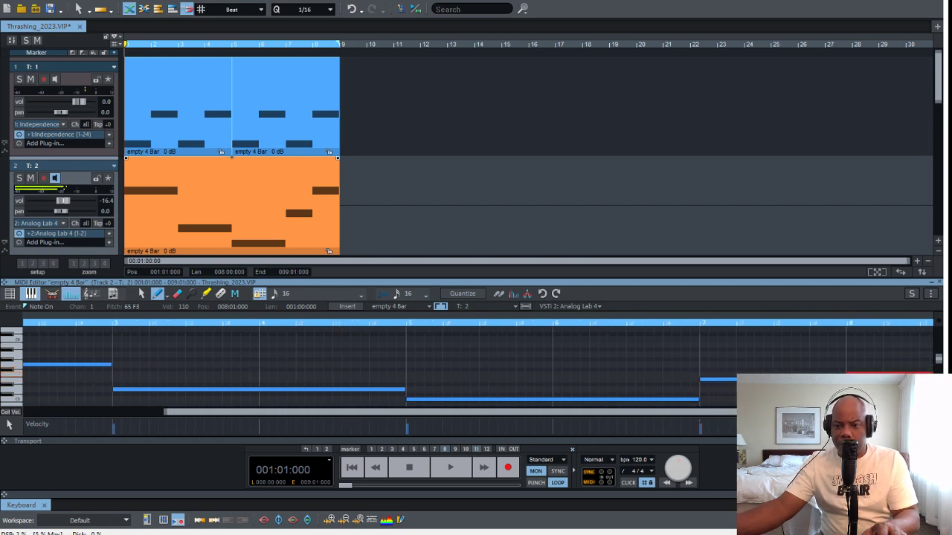
key("space")
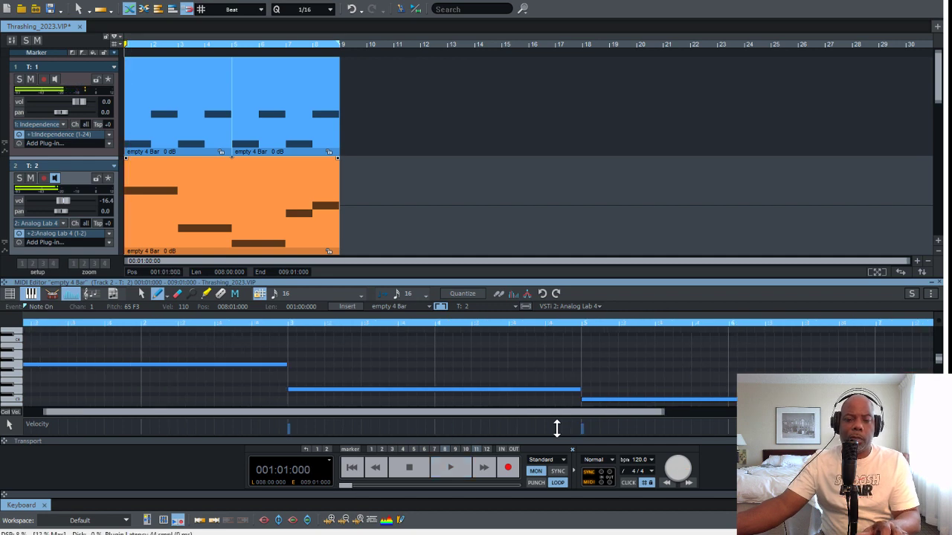
key("space")
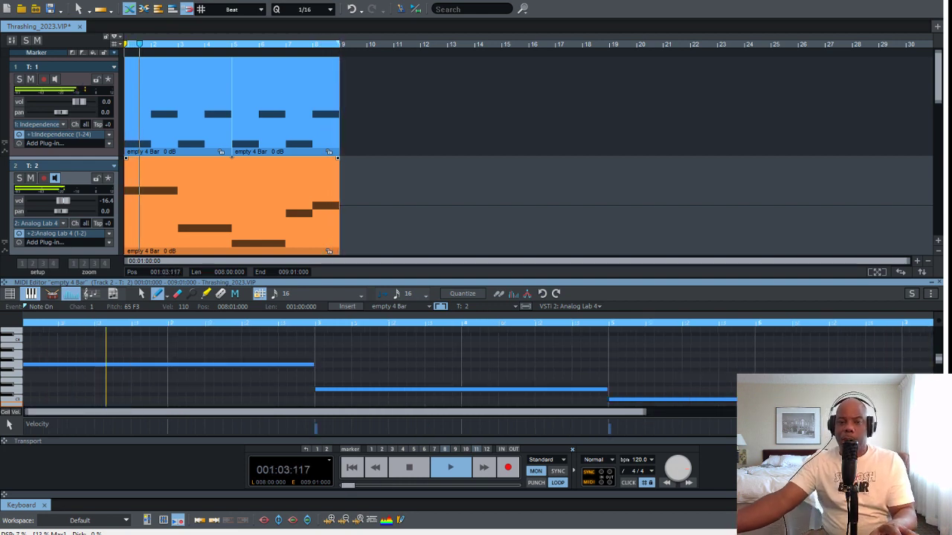
Copy track 2's clip to bars 1 to 8 of track 3 and assign Vita Orchestral Ensemble to that track
scroll(655, 319, "down", 1)
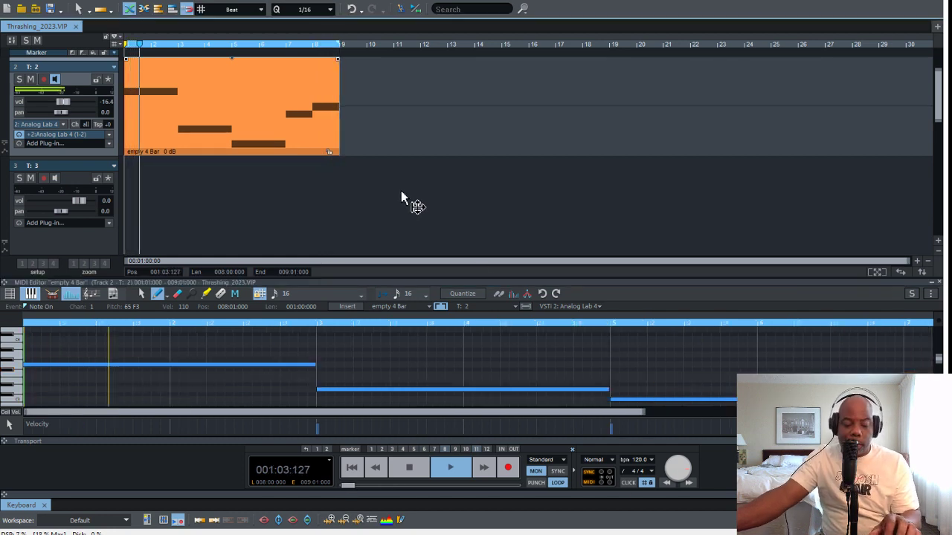
left_click_drag(401, 191, 319, 293)
scroll(514, 186, "down", 2)
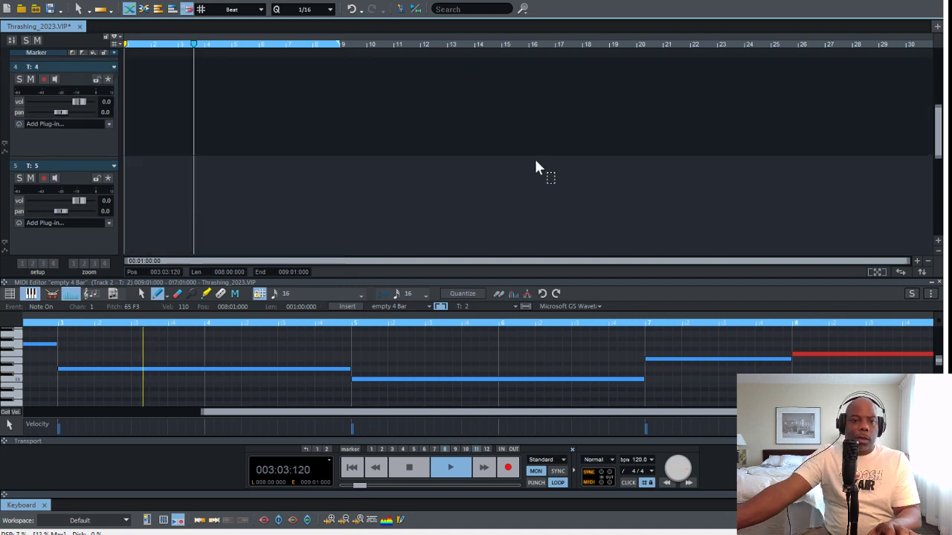
scroll(534, 159, "up", 1)
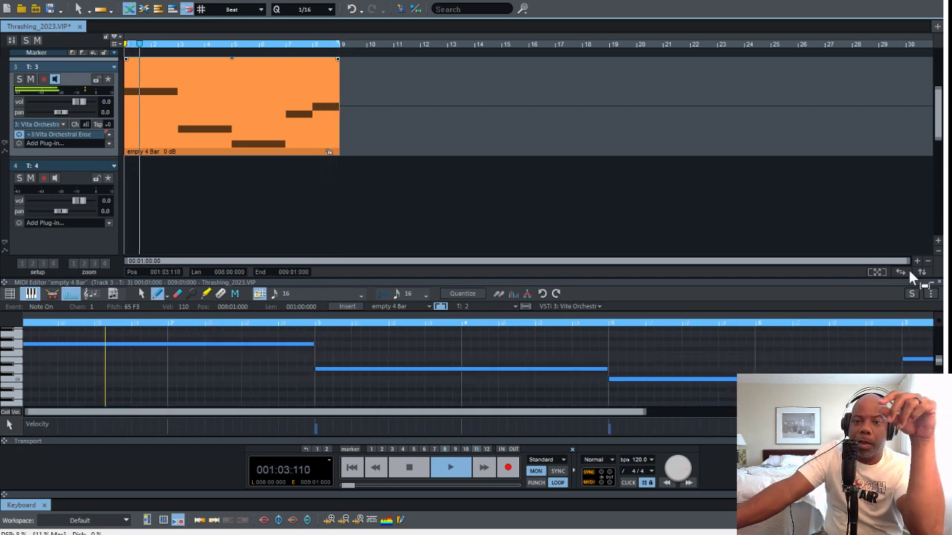
scroll(833, 249, "up", 3)
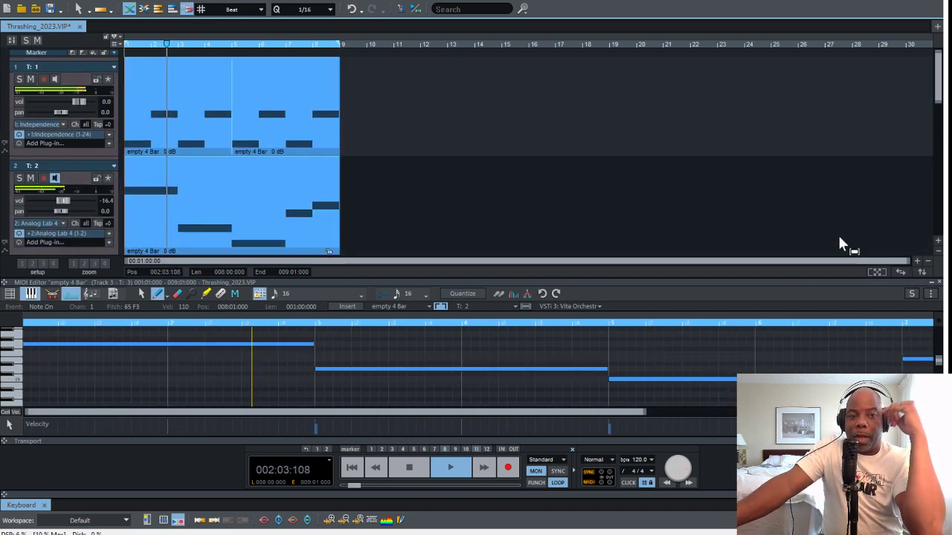
scroll(816, 228, "down", 3)
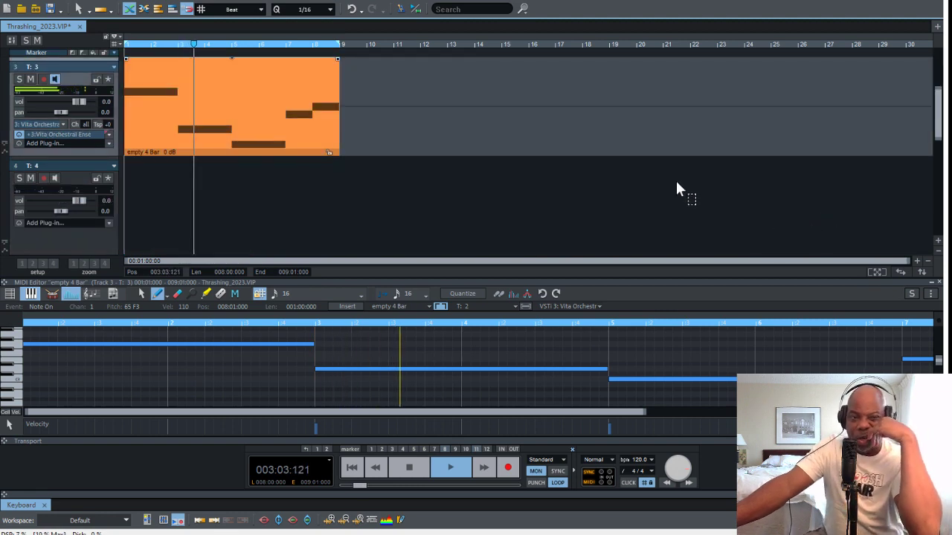
Set up track 4 with Battery 4 and an empty MIDI clip starting at bar 1, extended to eight bars
scroll(279, 274, "down", 1)
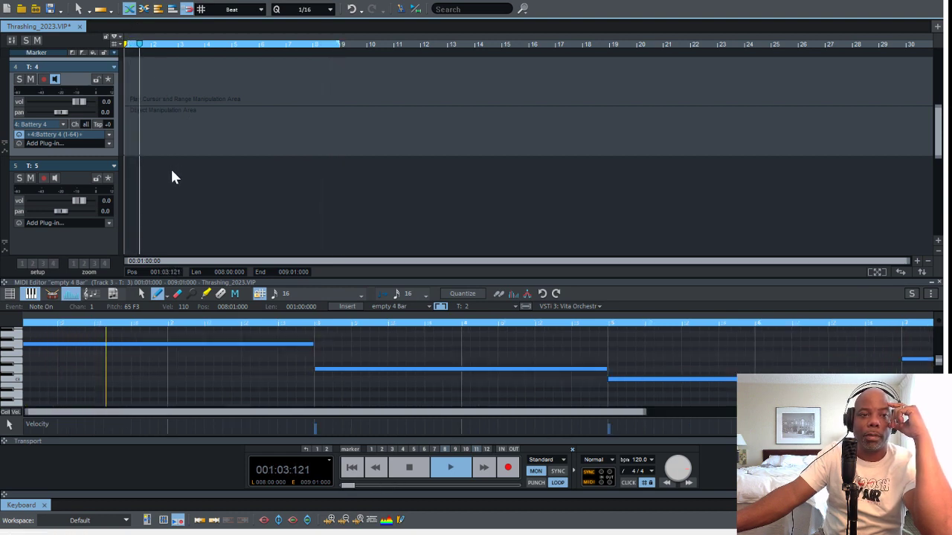
key("ctrl+v")
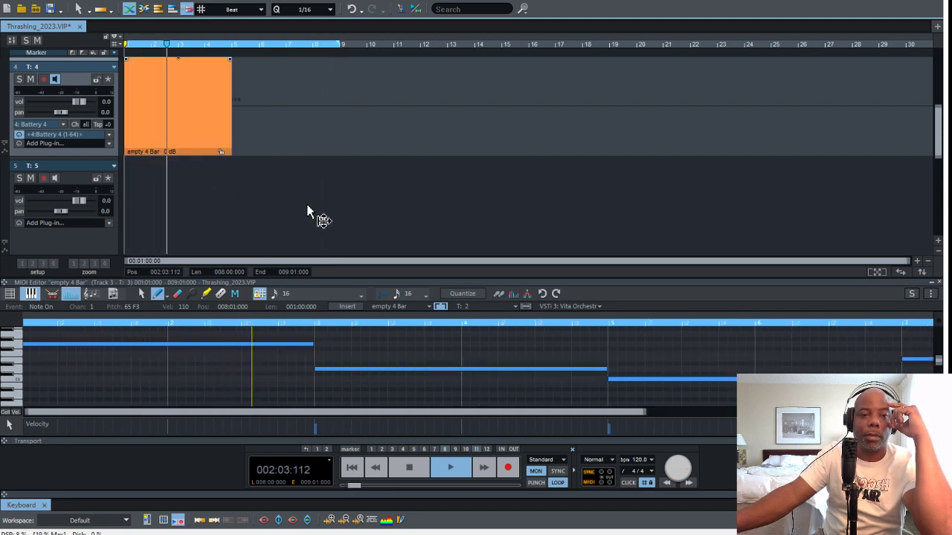
left_click_drag(344, 223, 504, 204)
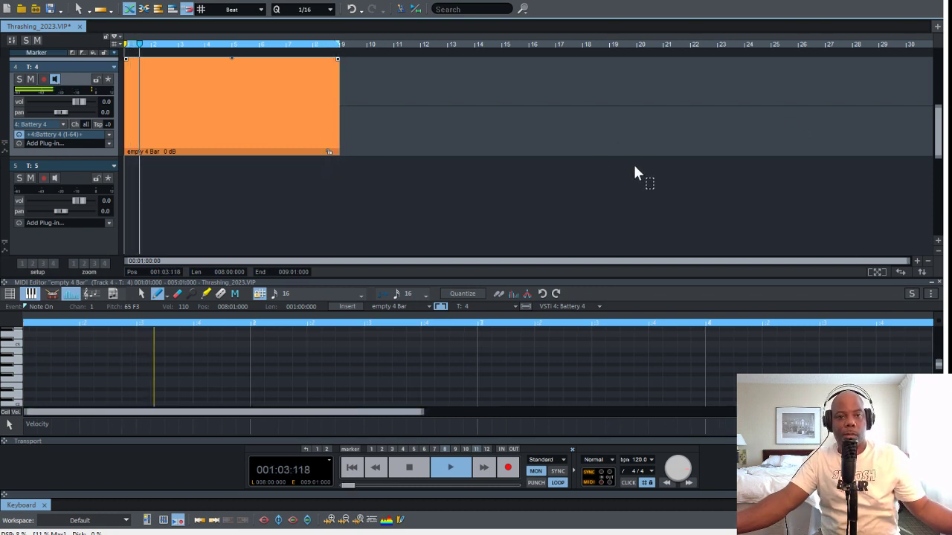
Turn off input monitoring on tracks 2 and 3
scroll(633, 167, "up", 2)
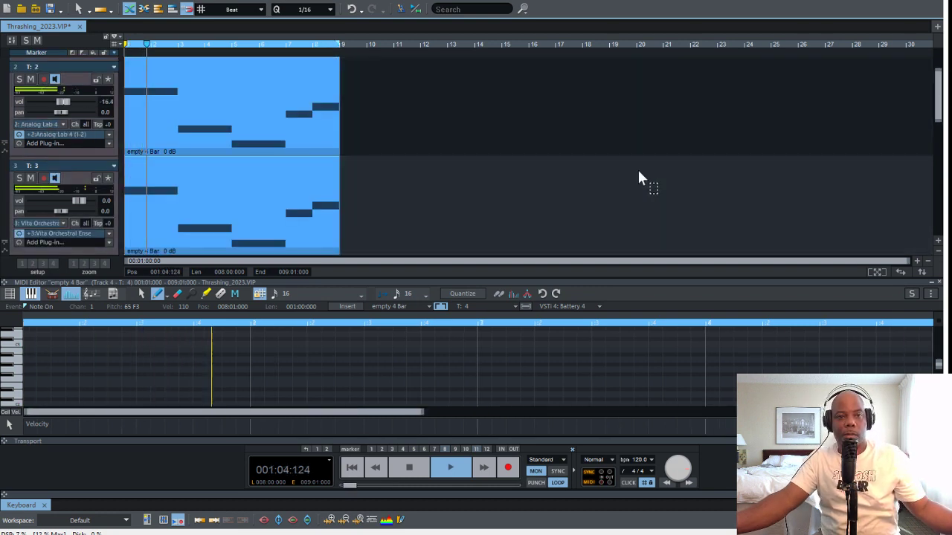
left_click(90, 255)
left_click(85, 119)
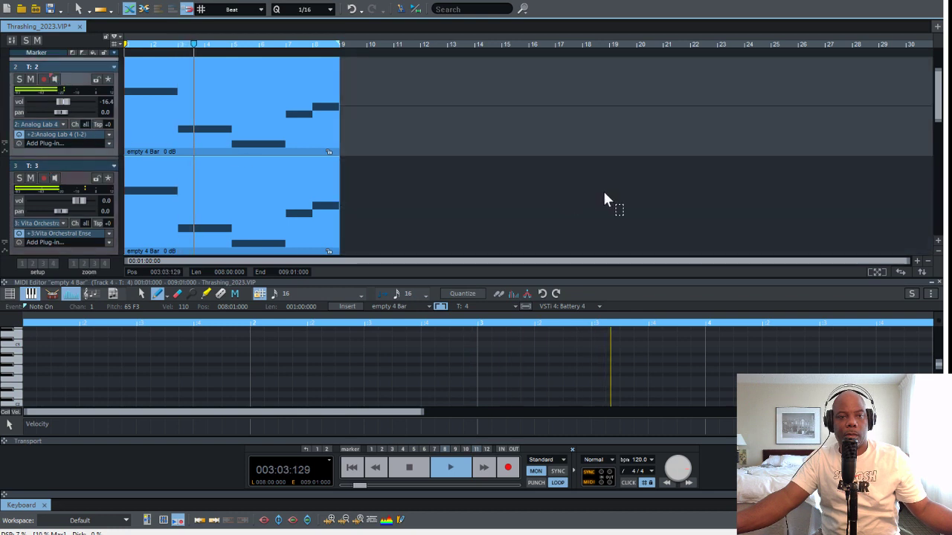
scroll(640, 184, "up", 1)
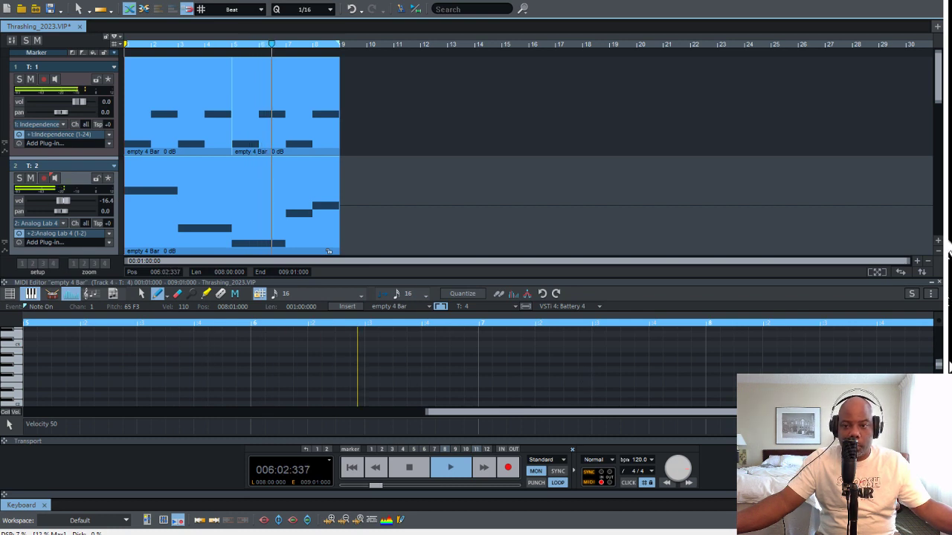
Program one-beat G1 notes on beat 3 of bars 1 to 4 on track 4, copy them to bars 5 to 8, and play
scroll(671, 321, "down", 2)
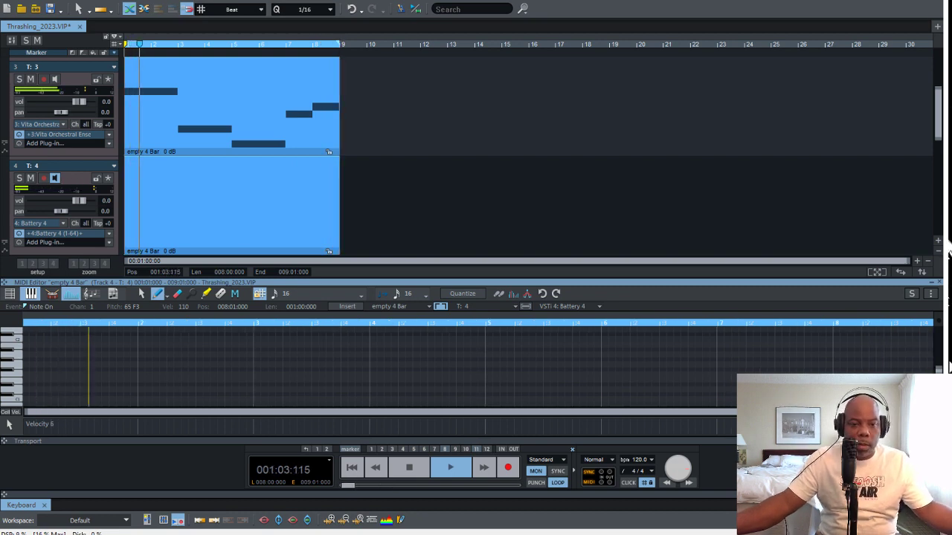
key("space")
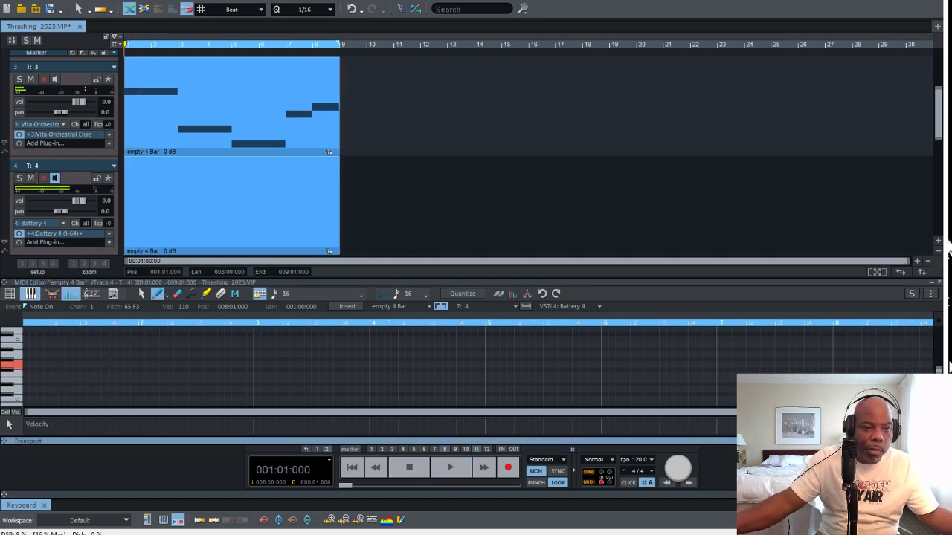
left_click(84, 364)
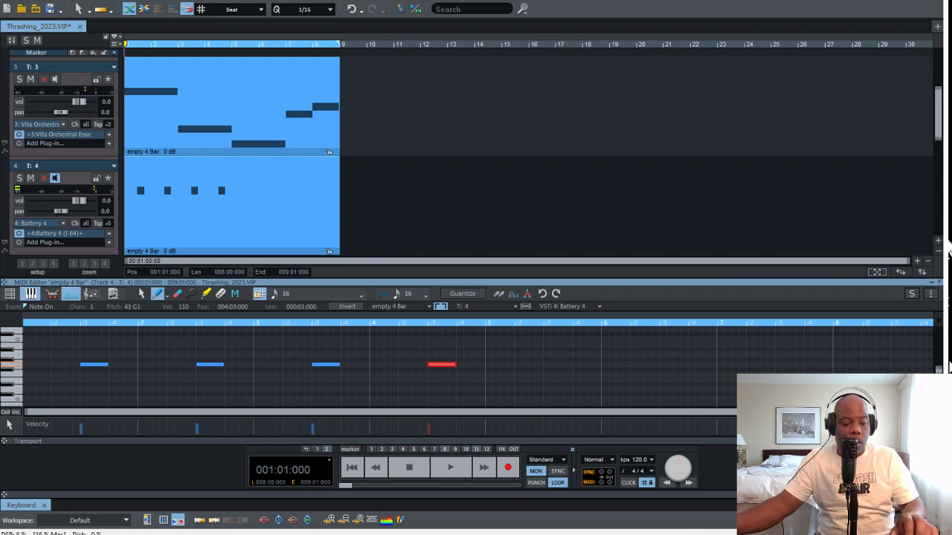
key("ctrl+v")
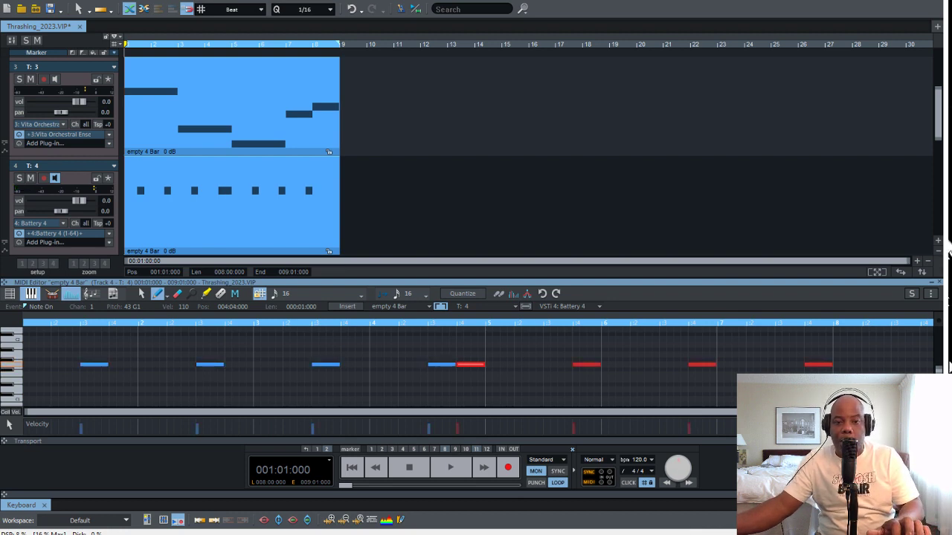
left_click_drag(550, 369, 557, 366)
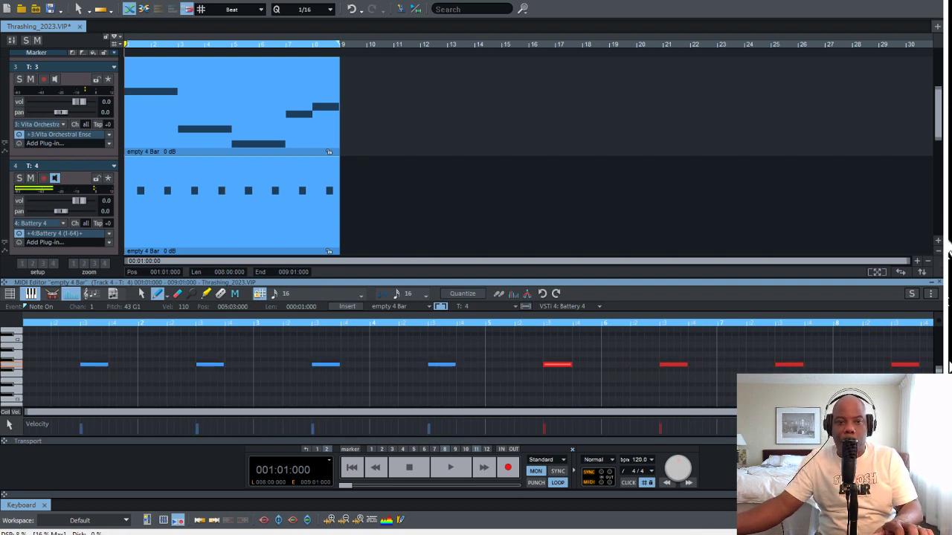
key("space")
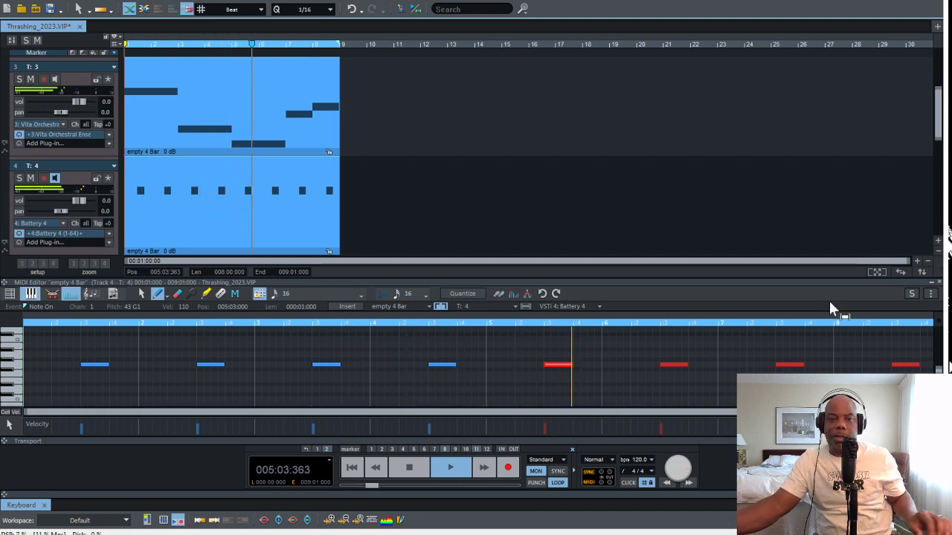
Load Battery 4 on track 5 and insert an empty MIDI clip there, extended across bars 1 to 8
scroll(758, 286, "down", 3)
scroll(759, 285, "up", 2)
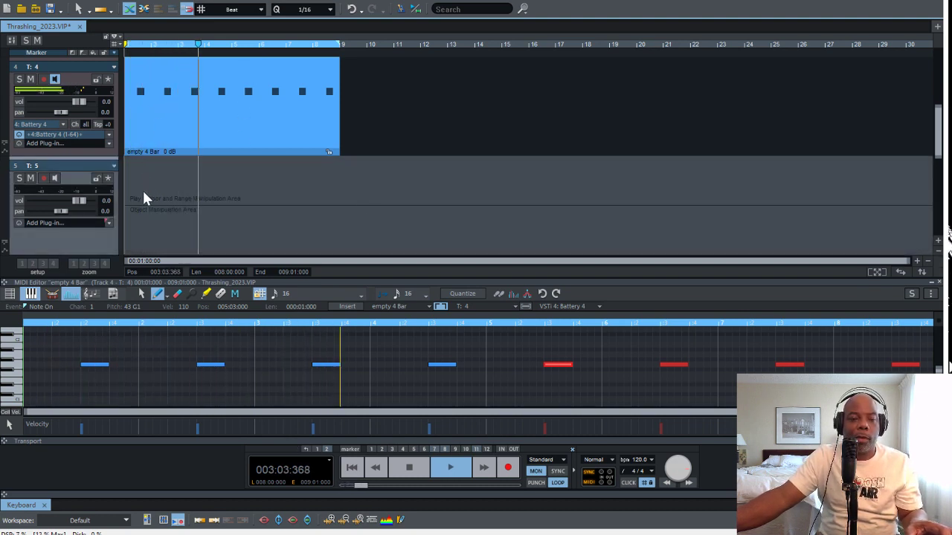
left_click(364, 264)
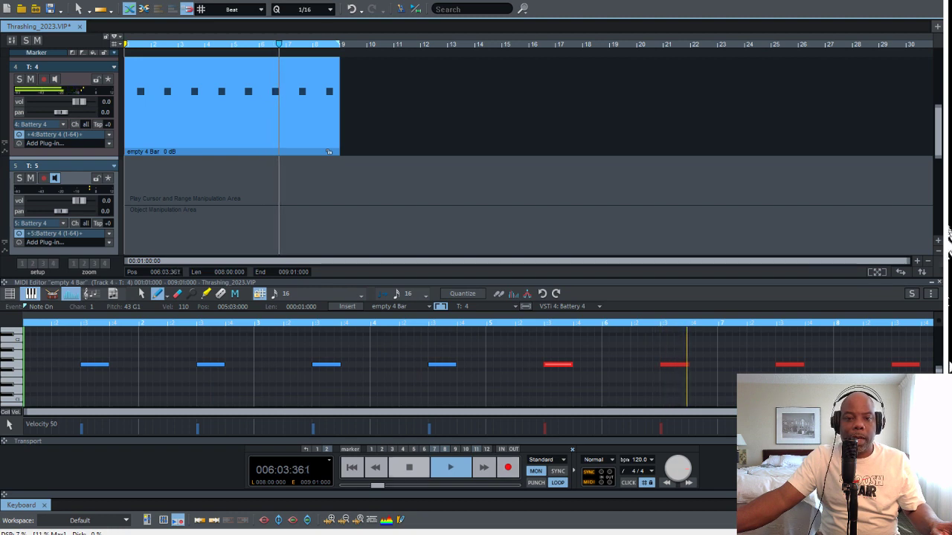
key("space")
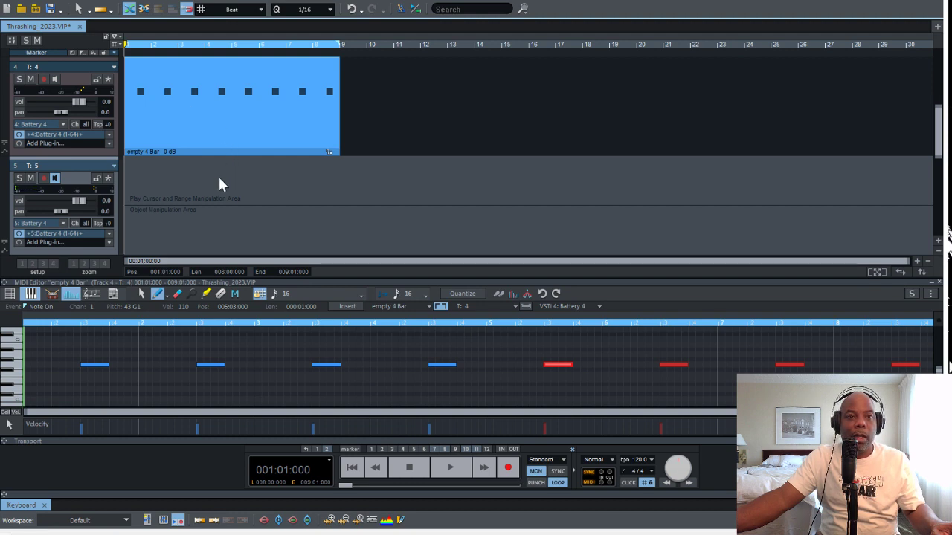
key("ctrl+v")
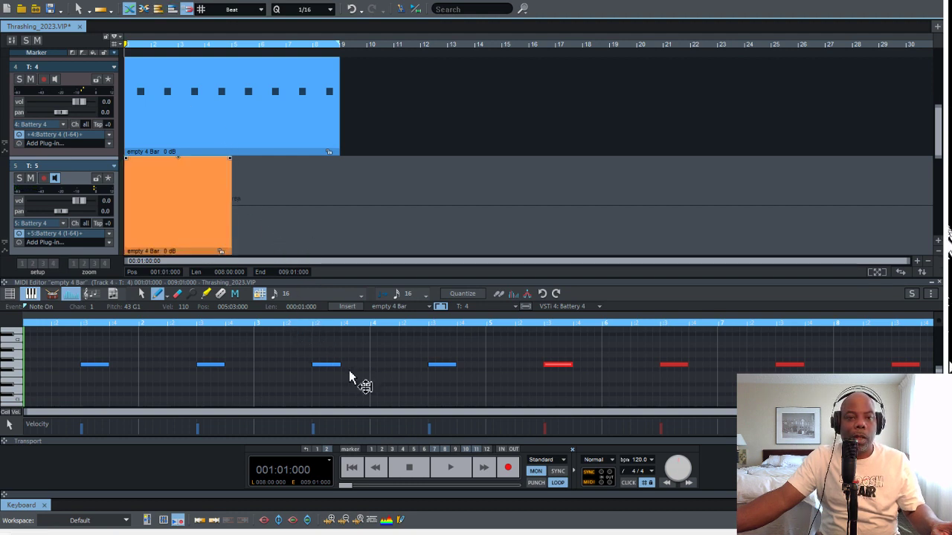
left_click_drag(348, 373, 506, 366)
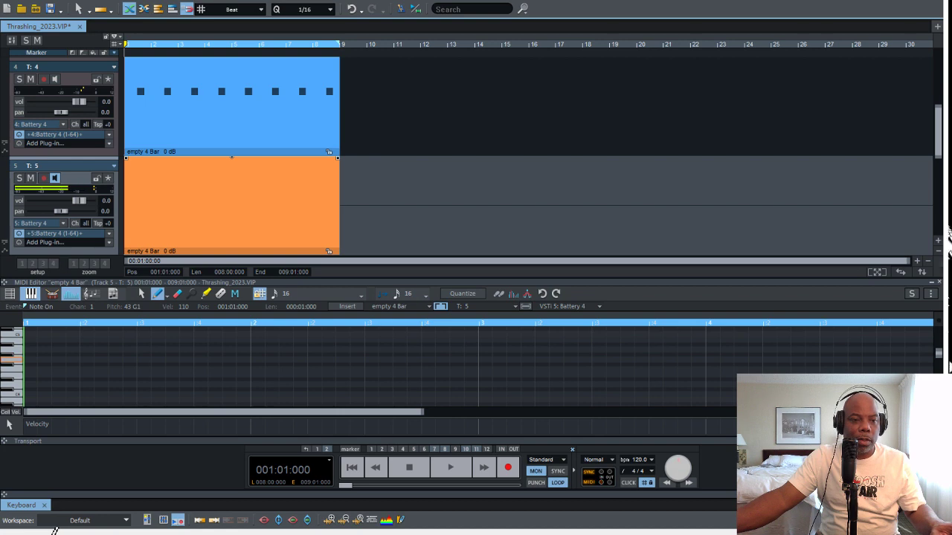
Program sixteenth-length G4 notes on every half beat of bar 1 on track 5 and duplicate them across bars 2 to 4
left_click(31, 359)
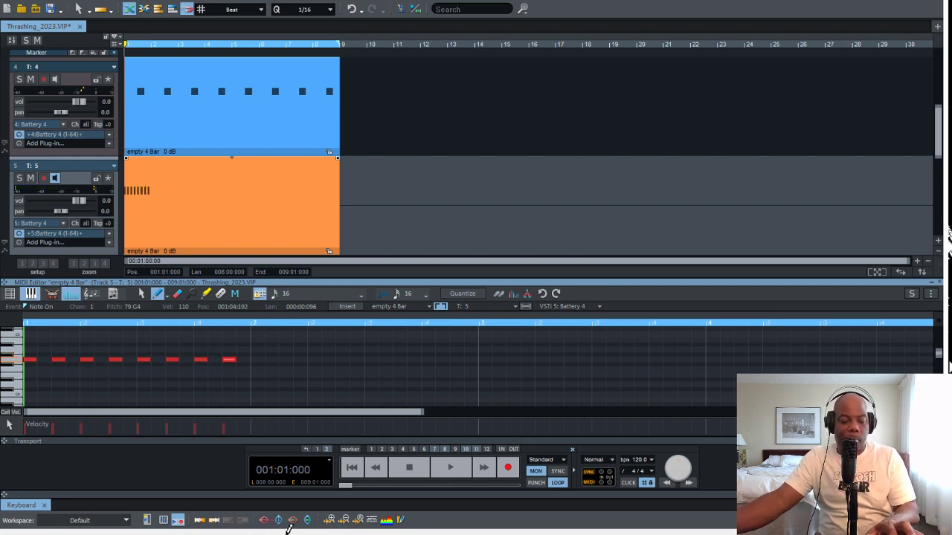
key("ctrl+d")
key("Right")
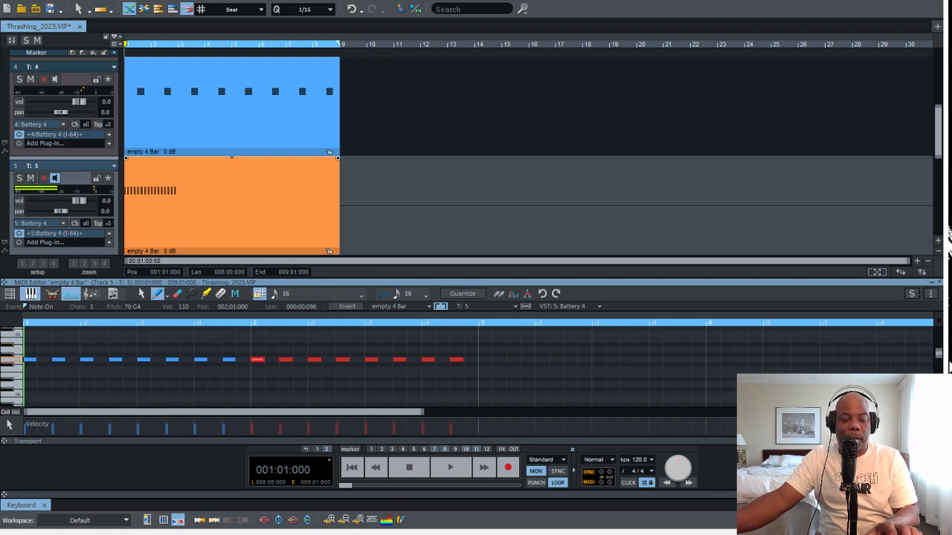
key("ctrl+d")
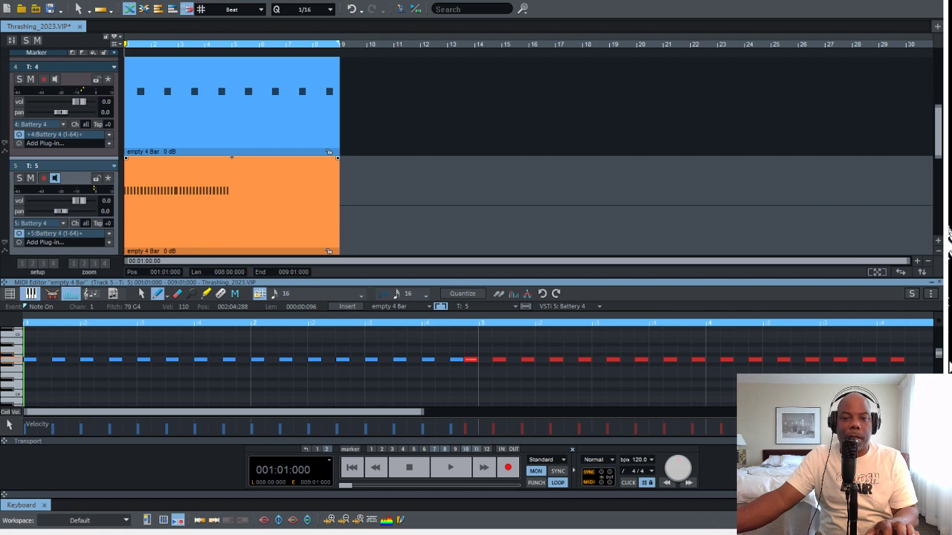
key("Right")
Fill in extra sixteenth G4 notes between the existing hits of bars 1 to 4 on track 5 while the loop plays
key("space")
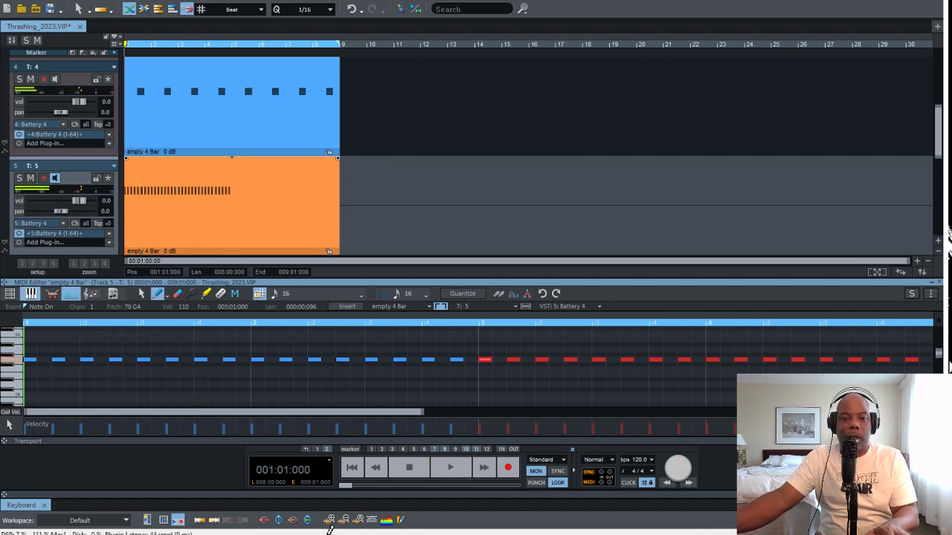
left_click(216, 359)
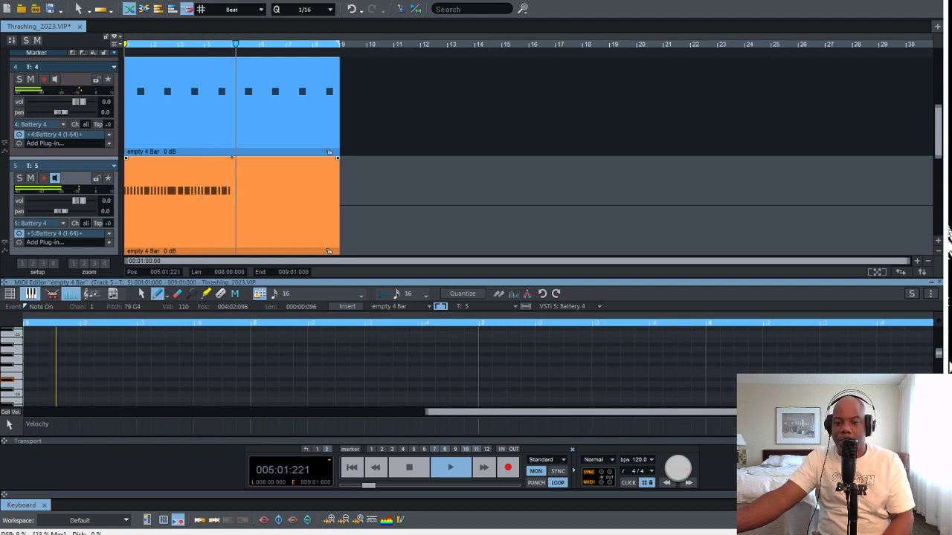
key("space")
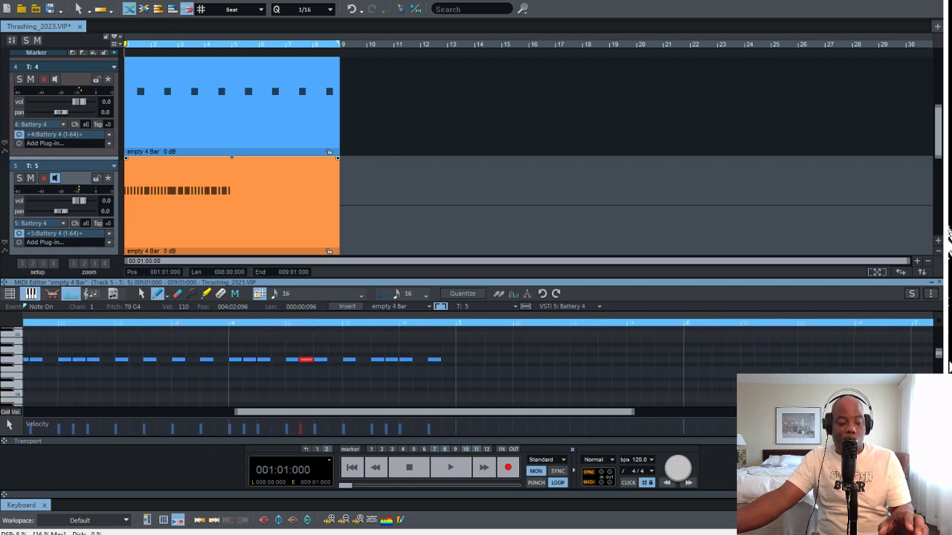
Duplicate all of track 5's notes into bars 5 to 8, aligning the copy to start at 005:01:000
key("ctrl+a")
key("ctrl+d")
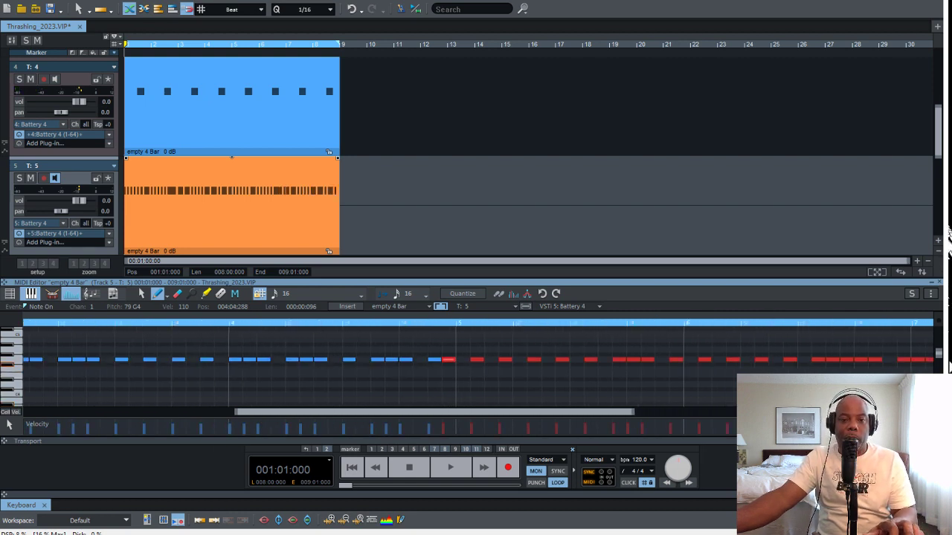
key("Right")
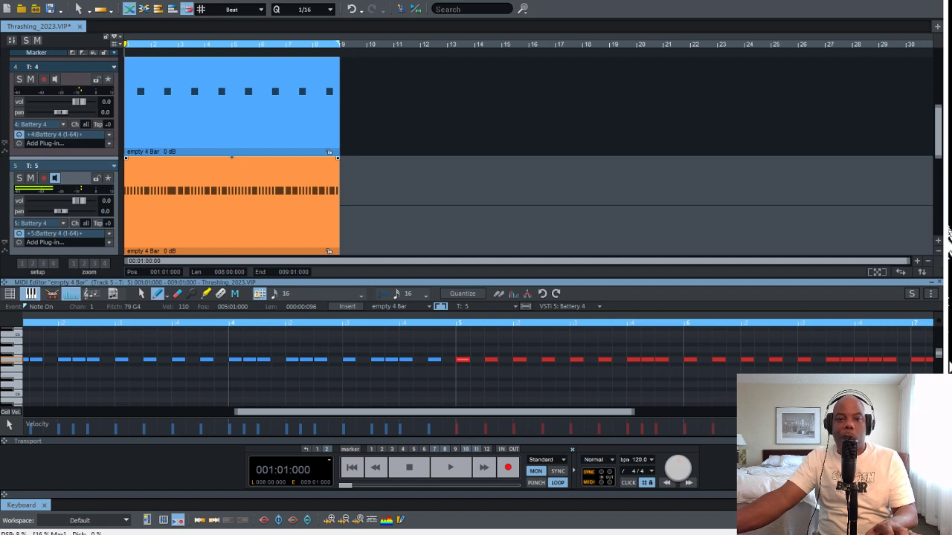
Add sixteenth A#4 notes at 005:03:288 and 006:03:288 on track 5 and play the loop
left_click(633, 345)
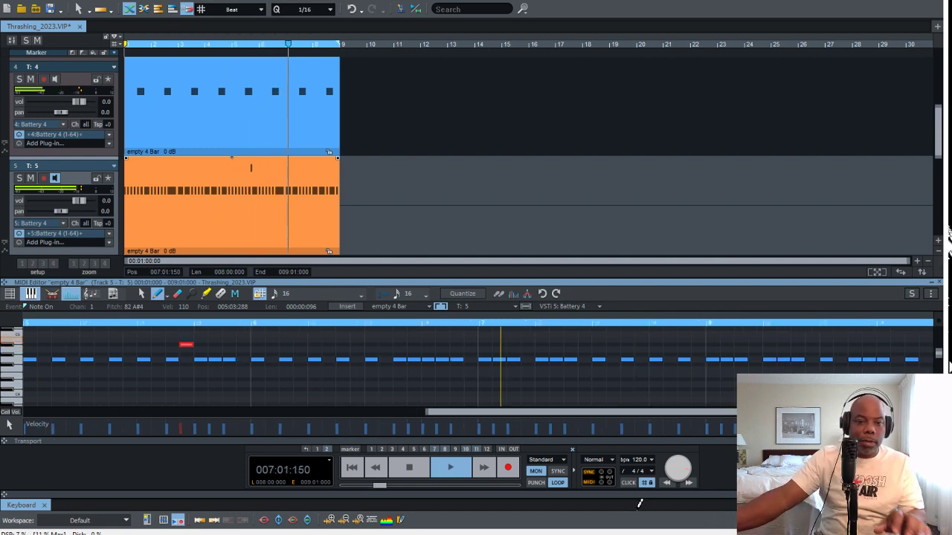
key("space")
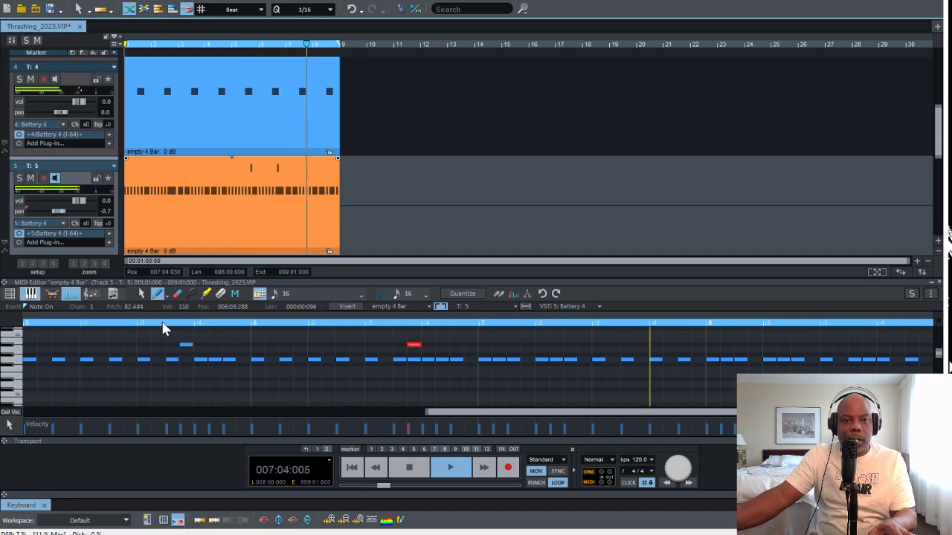
Save the Thrashing_2023 project
scroll(171, 328, "up", 1)
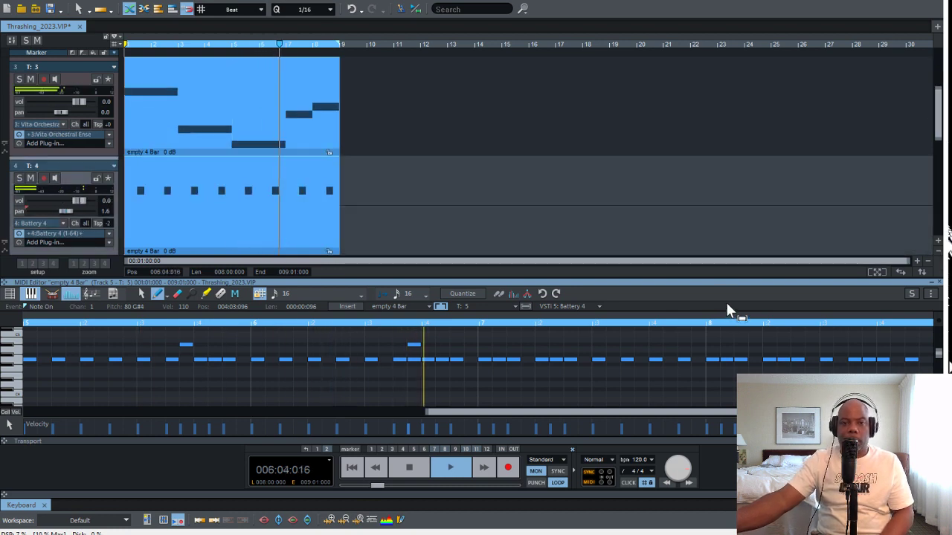
scroll(724, 306, "down", 2)
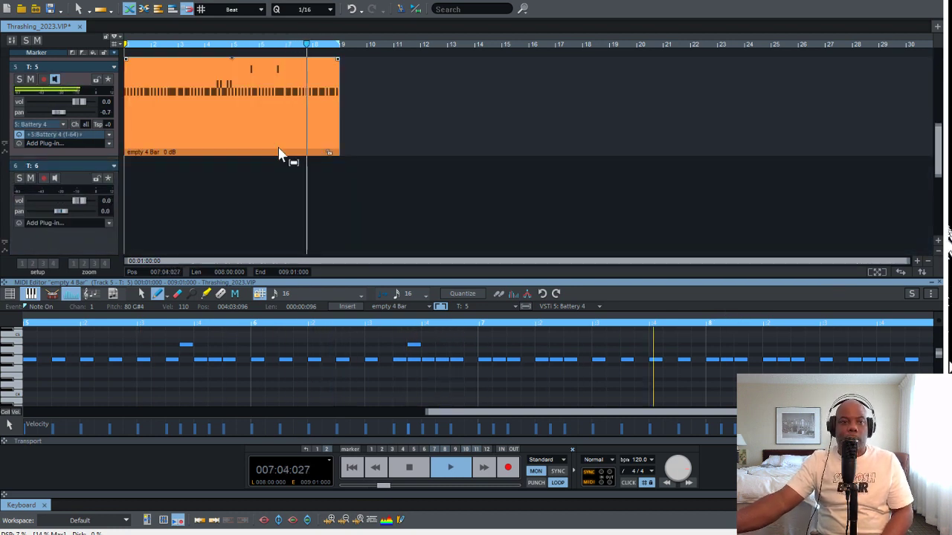
left_click(50, 9)
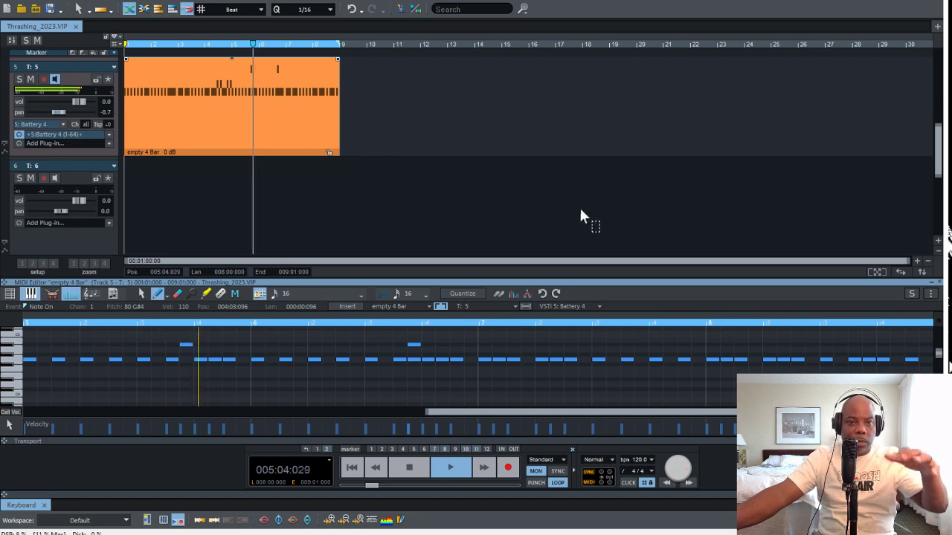
Open track 3's Vita Orchestral Ensemble clip for MIDI editing, stop playback, and examine its sustained notes across the bars
scroll(605, 210, "down", 2)
scroll(606, 213, "up", 5)
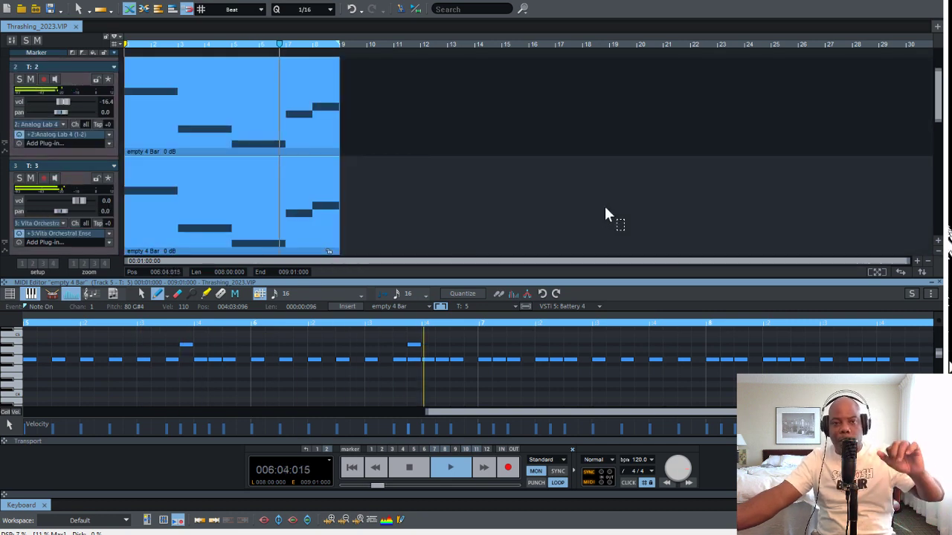
left_click(252, 226)
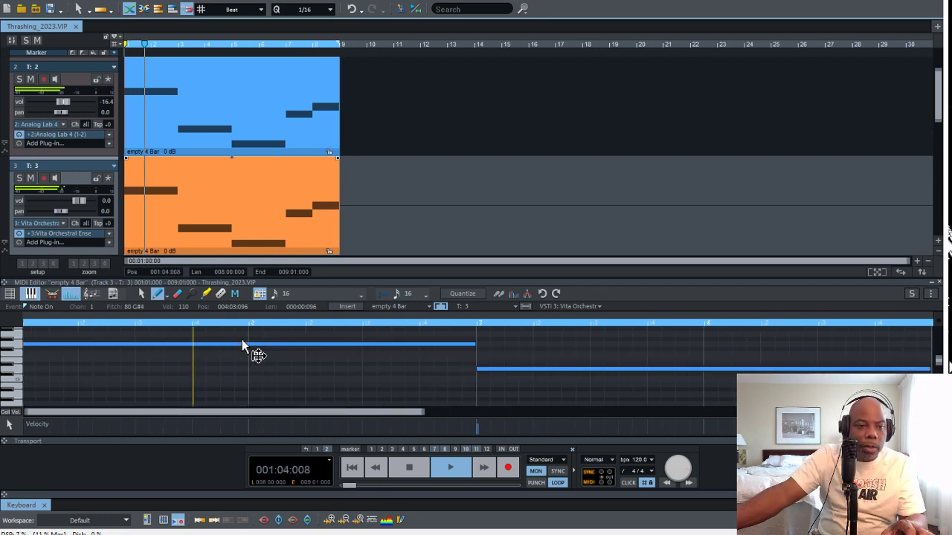
key("Page_Up")
key("Page_Down")
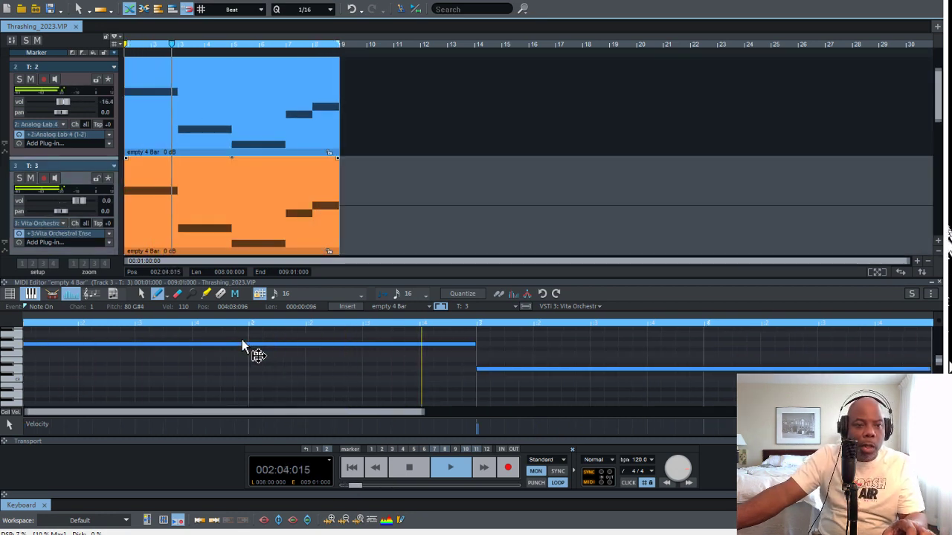
key("Page_Down")
key("Page_Up")
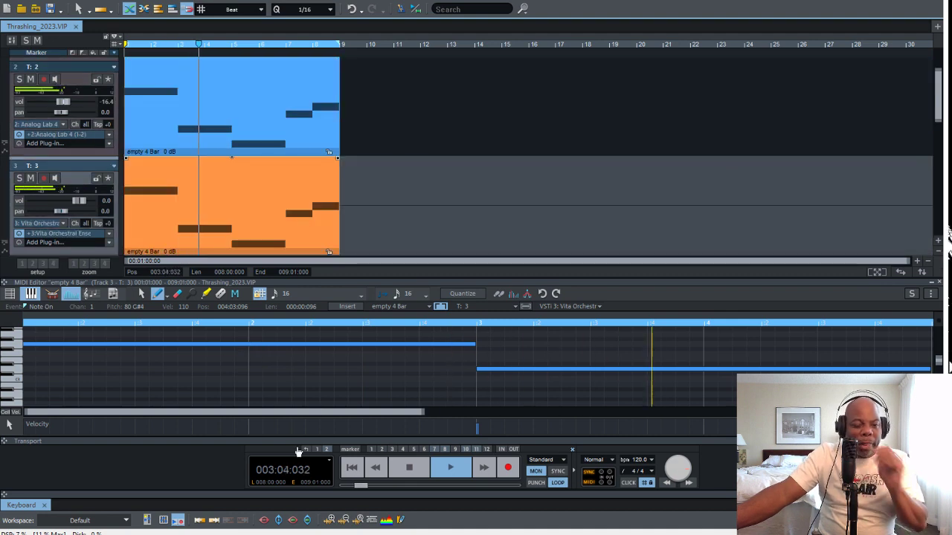
key("space")
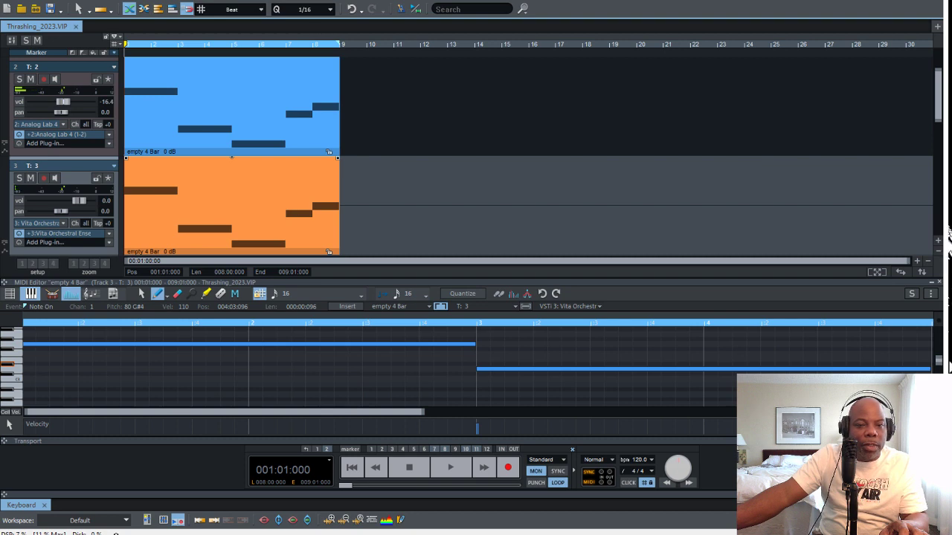
scroll(78, 361, "up", 4)
scroll(249, 365, "down", 2)
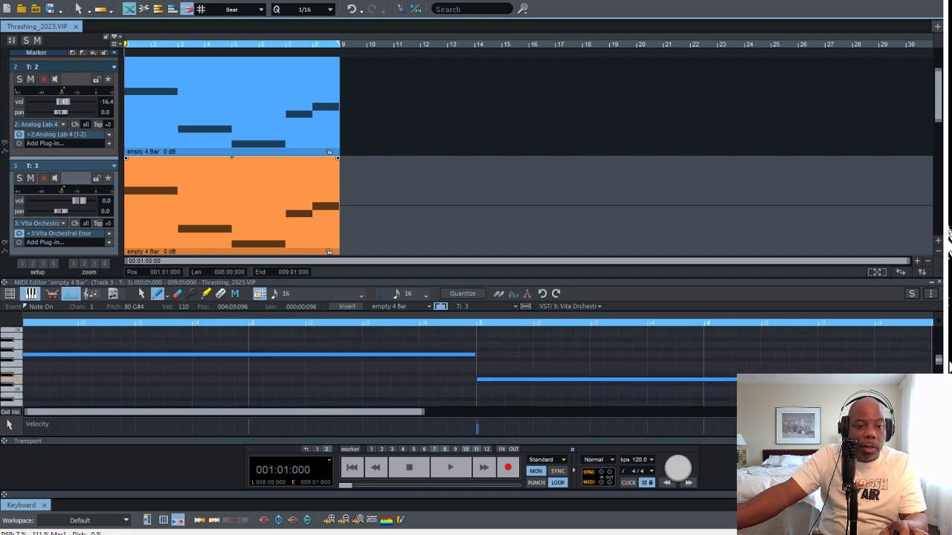
scroll(249, 365, "down", 1)
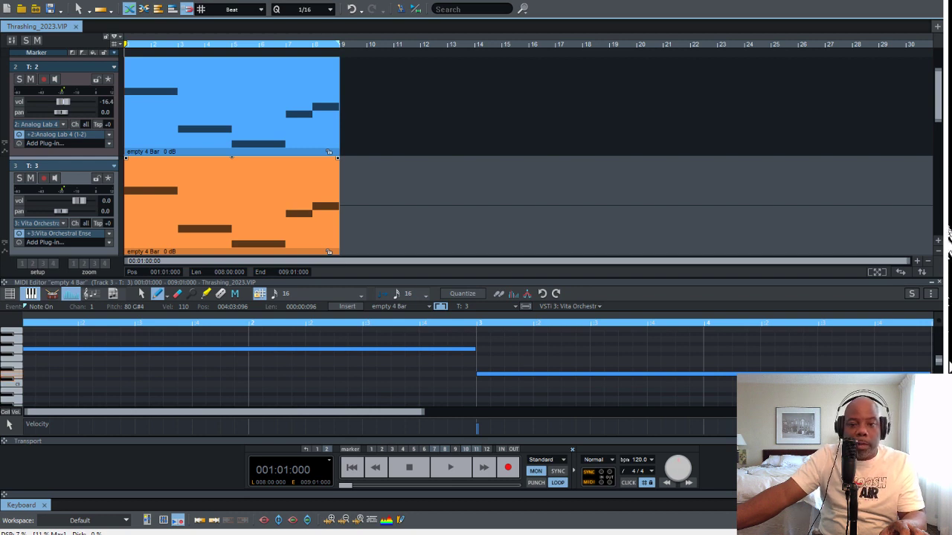
scroll(476, 364, "right", 6)
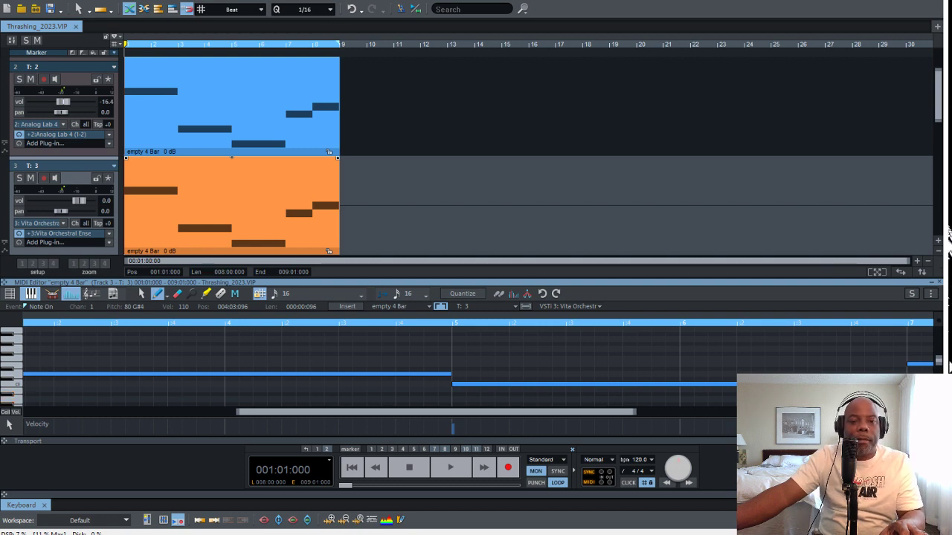
scroll(476, 364, "left", 6)
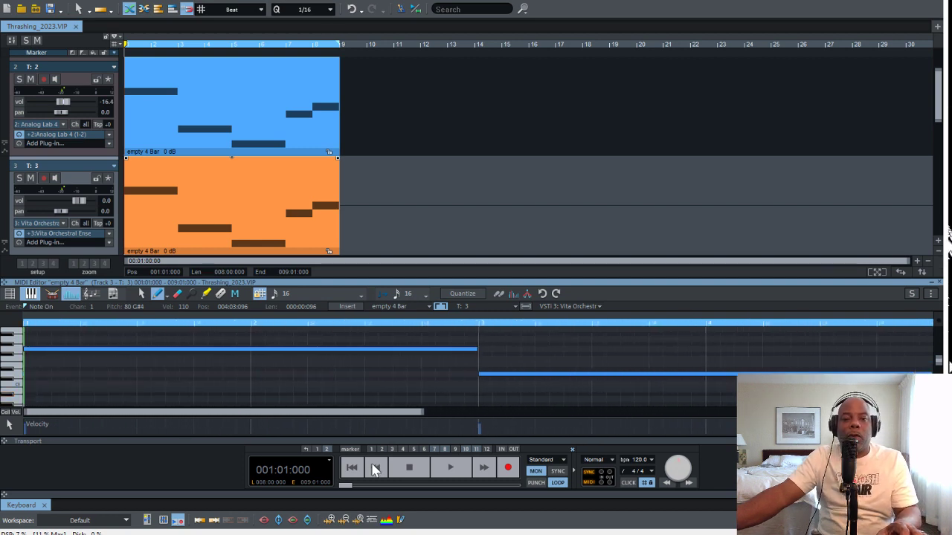
Select the empty track 6
scroll(551, 310, "down", 3)
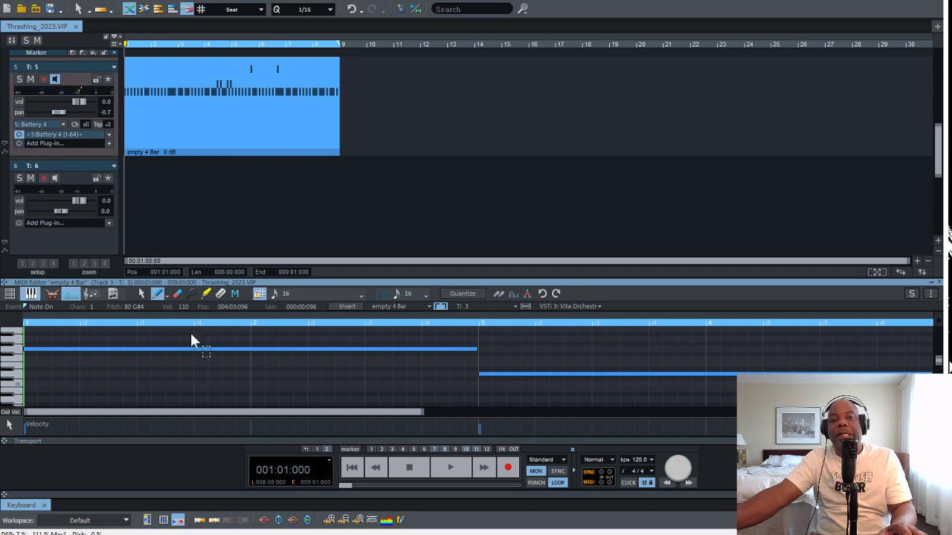
left_click(81, 236)
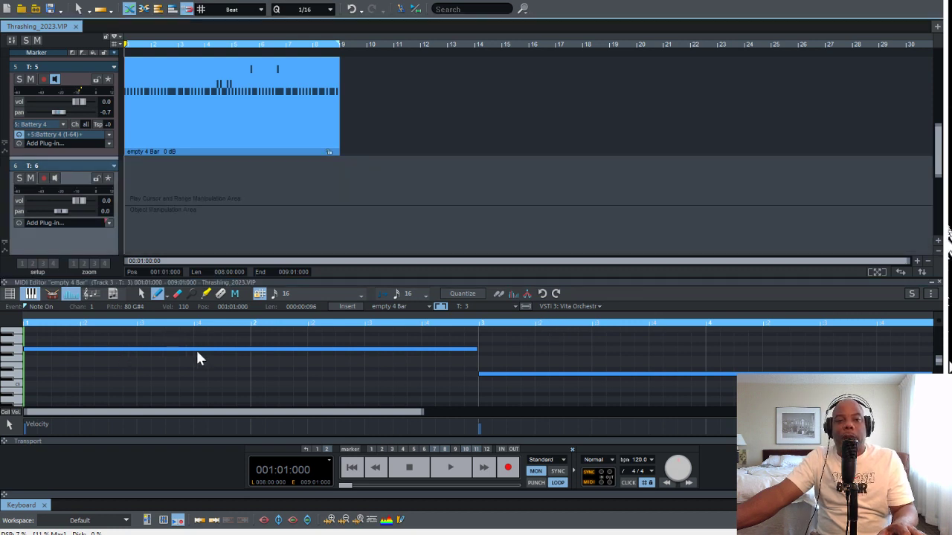
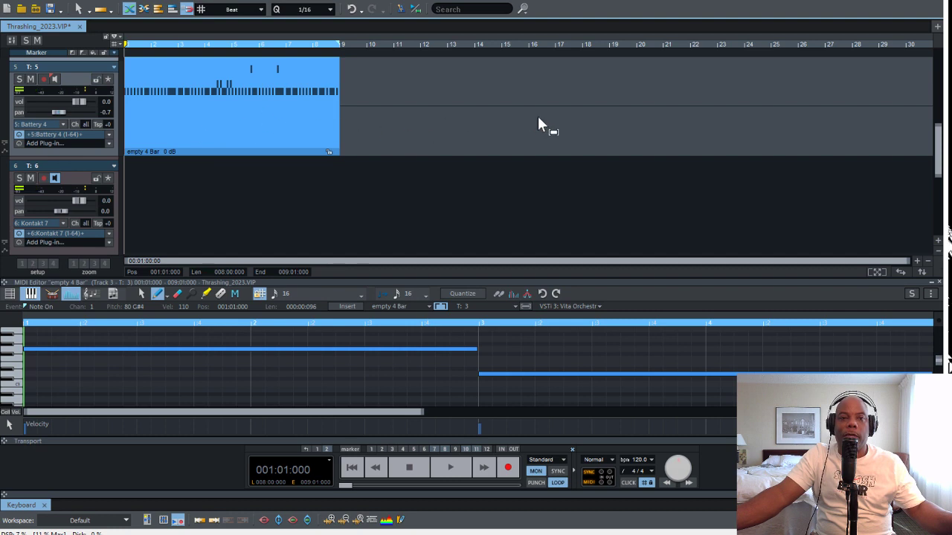
Duplicate track 3's Vita Orchestral Ensemble clip and move the copy to the start of track 6
scroll(537, 114, "up", 2)
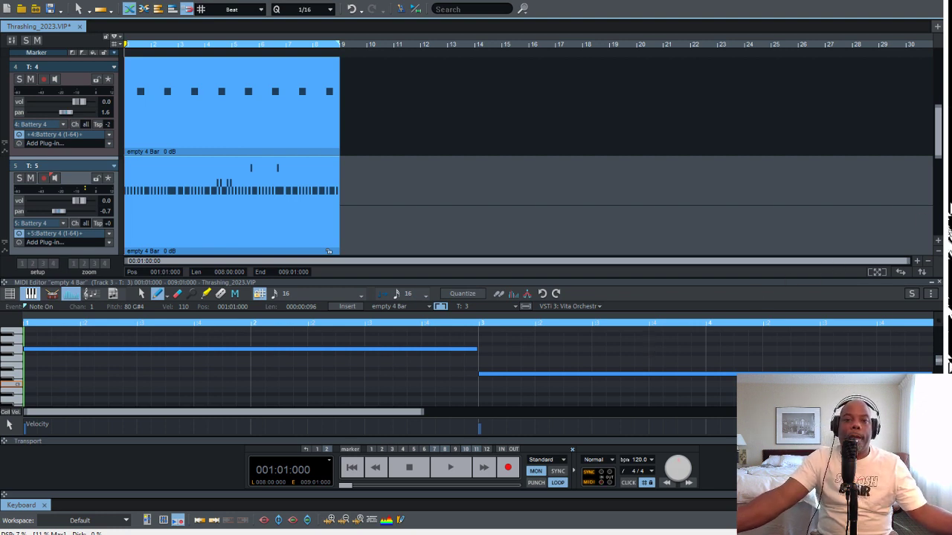
scroll(531, 253, "up", 2)
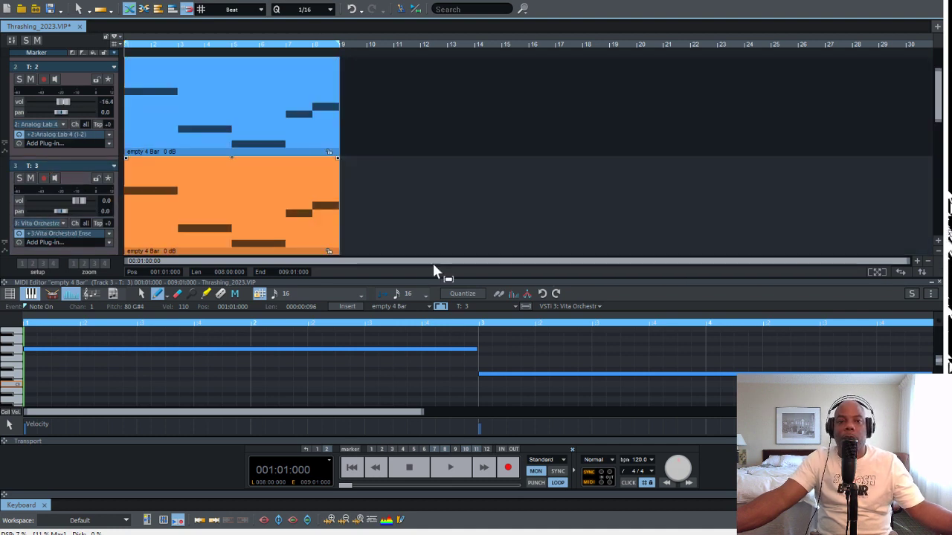
left_click(454, 359)
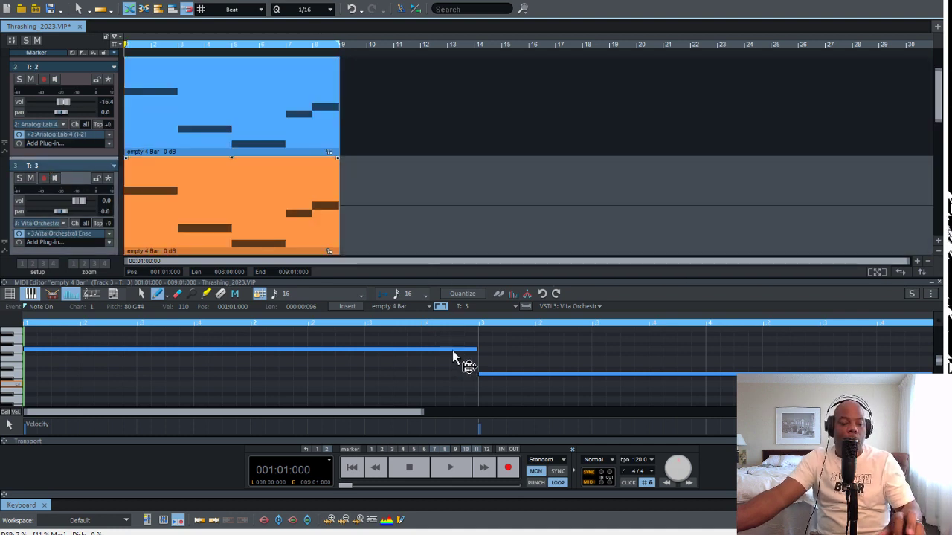
key("ctrl+d")
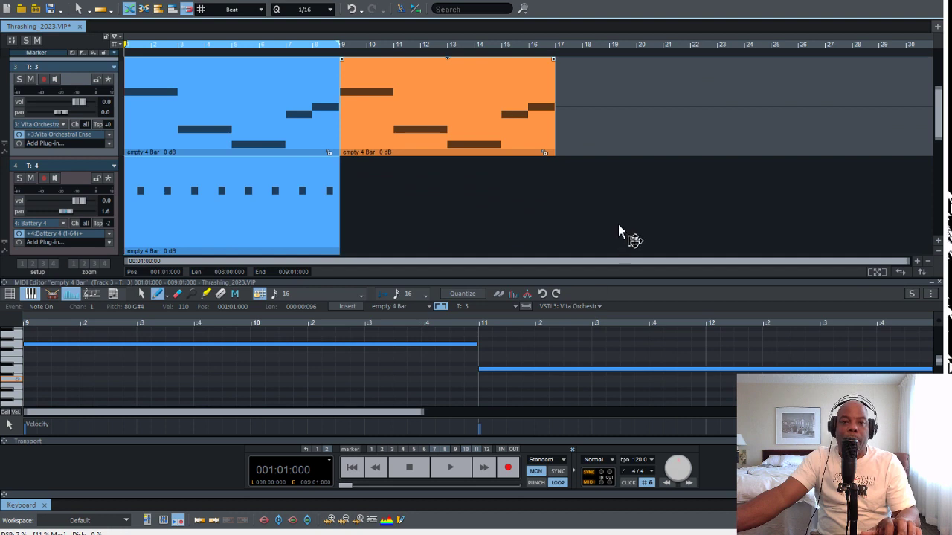
left_click_drag(618, 224, 604, 272)
scroll(722, 206, "down", 2)
scroll(716, 202, "up", 1)
left_click_drag(723, 211, 323, 255)
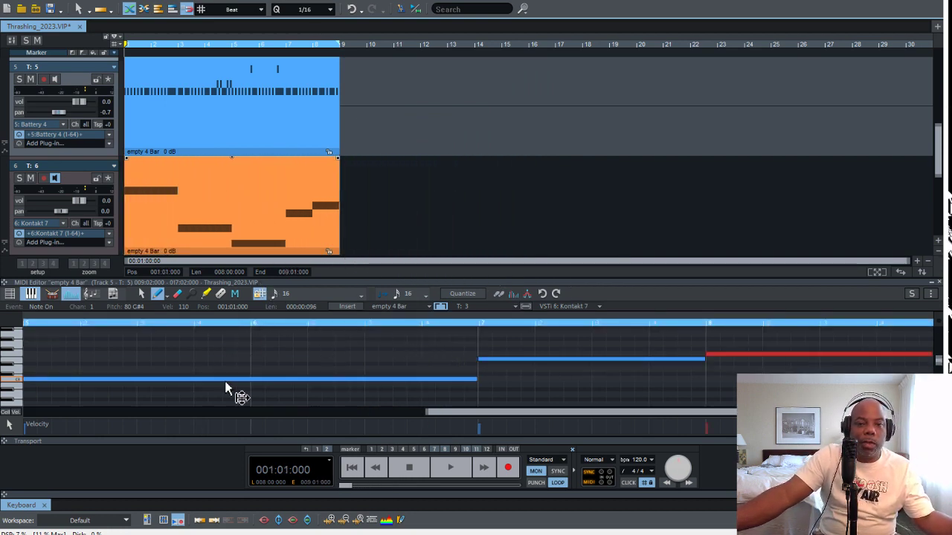
Transpose all notes in track 6's clip down one octave, with the first note on G2, and play the result
scroll(478, 366, "up", 4)
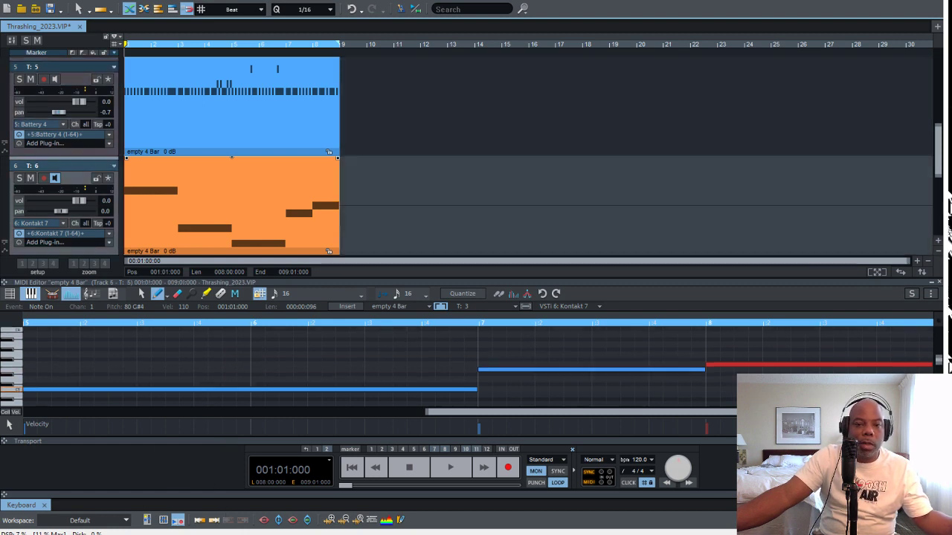
scroll(478, 366, "down", 3)
left_click_drag(595, 412, 192, 412)
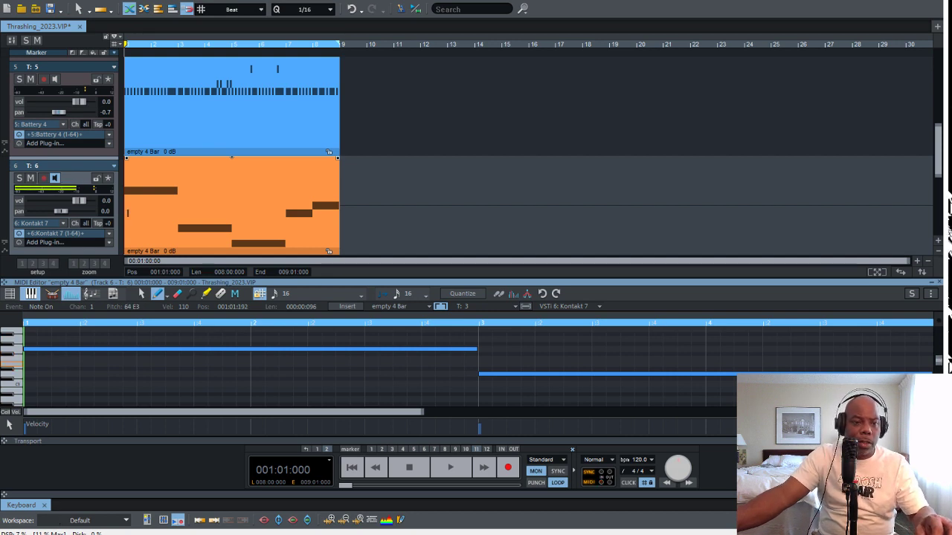
key("ctrl+a")
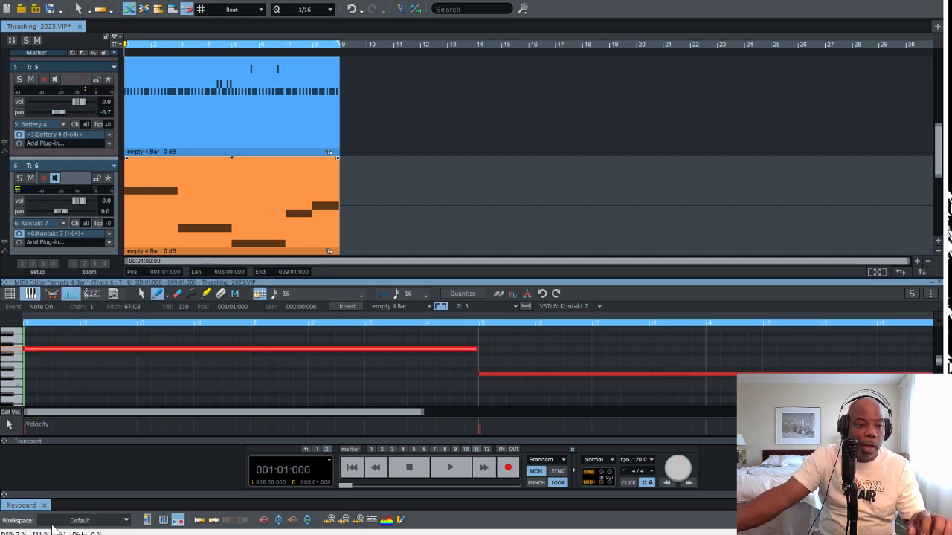
key("Down")
key("Down")
key("Down")
key("Down")
key("Down")
key("Down")
key("Down")
key("Down")
key("Down")
key("Down")
key("Down")
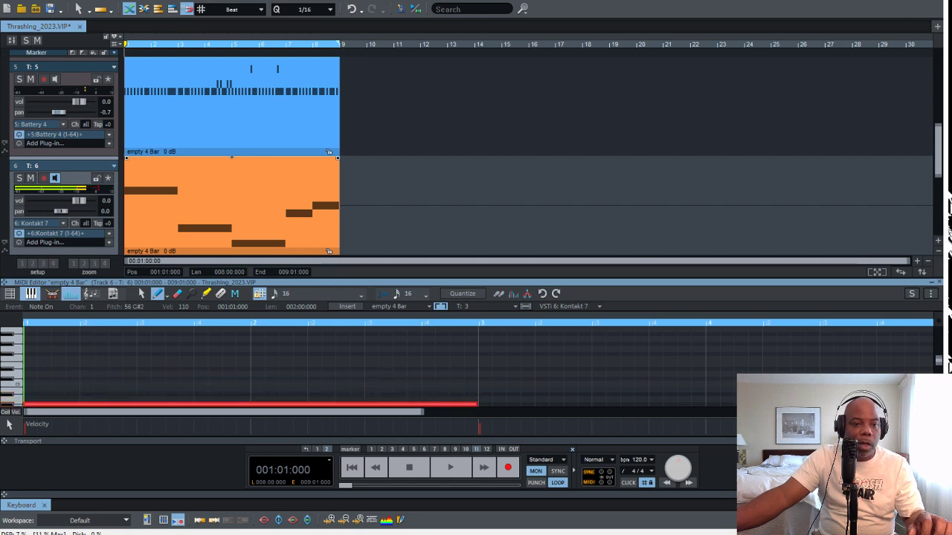
key("Down")
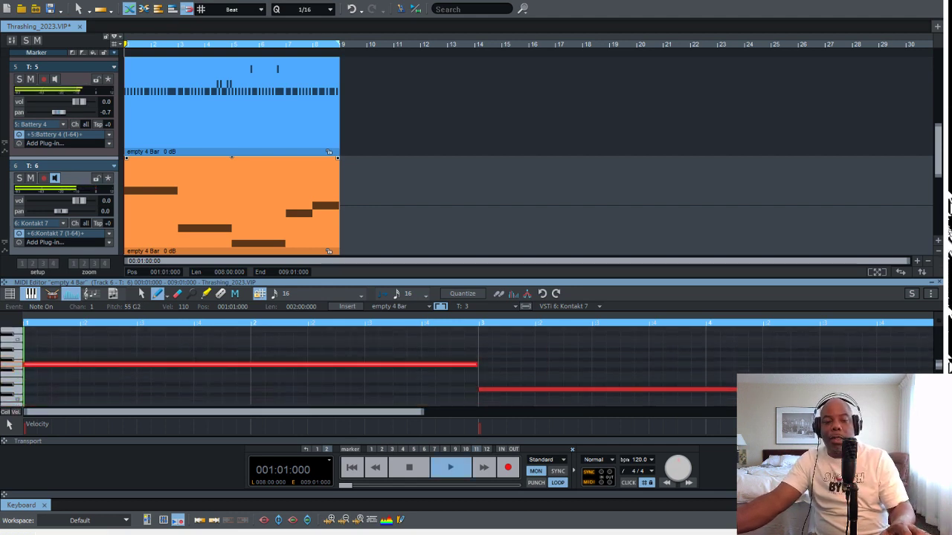
key("space")
Try track 6's notes a sixteenth later during playback, and move them back to 001:01:000
key("space")
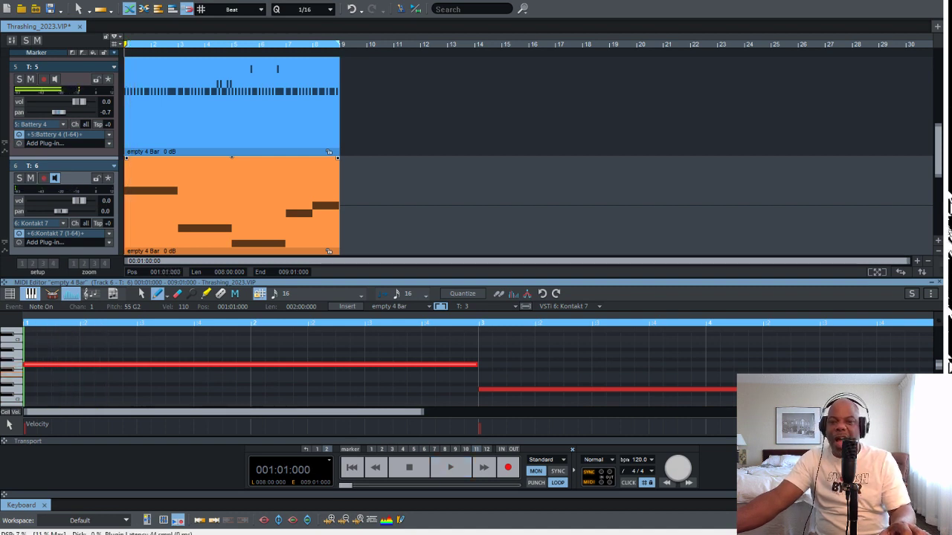
key("Right")
key("space")
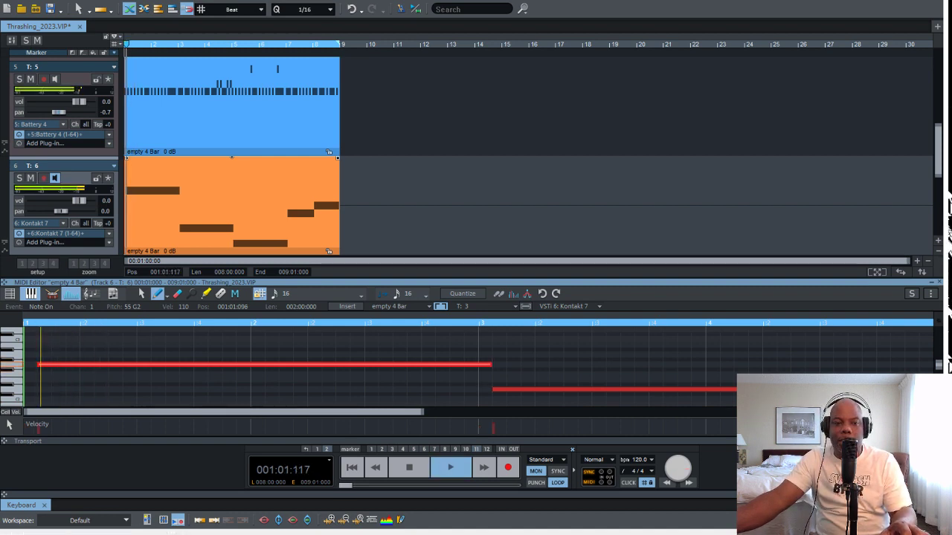
key("space")
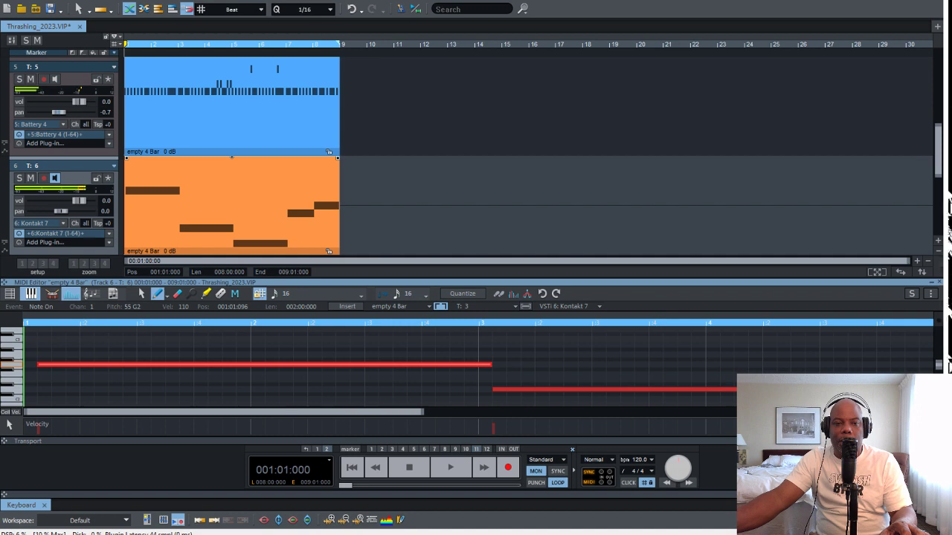
key("Left")
key("space")
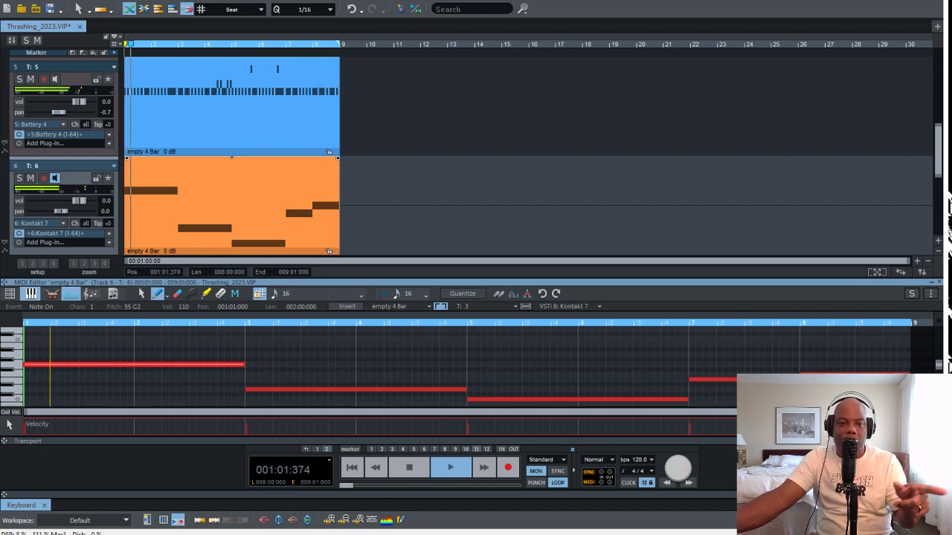
Delete the first sustained G2 note on track 6 and redraw it from 001:01:000 with a length of 002:00:000, checking by playback
key("space")
key("ctrl+a")
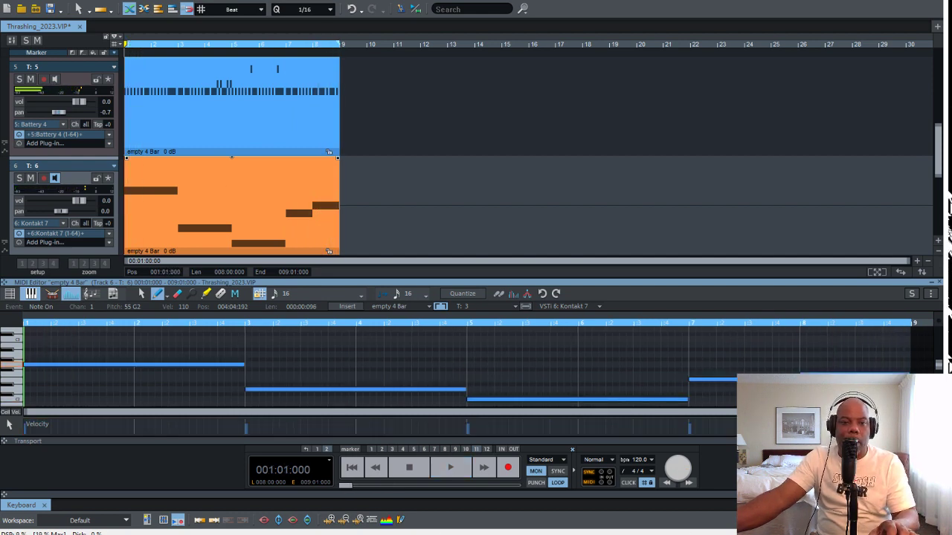
key("Delete")
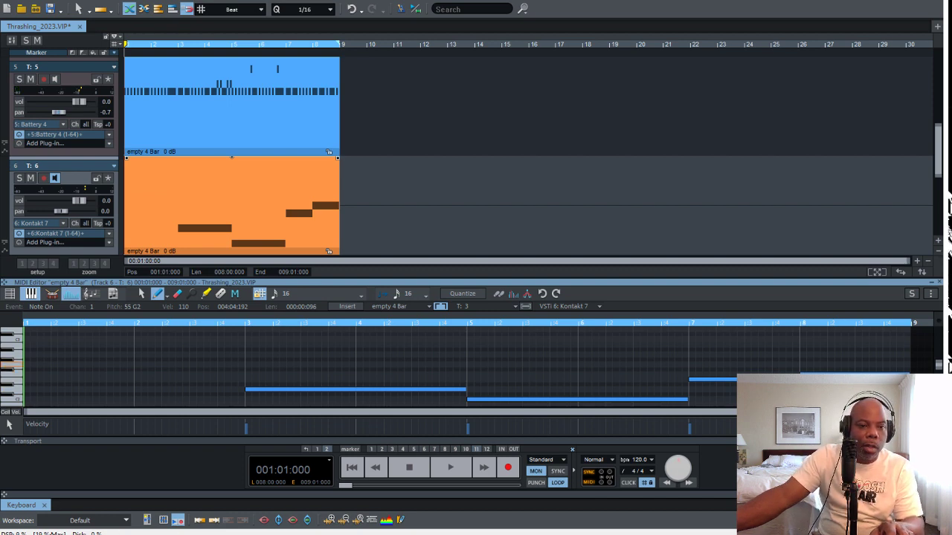
left_click_drag(32, 365, 251, 365)
key("space")
key("space")
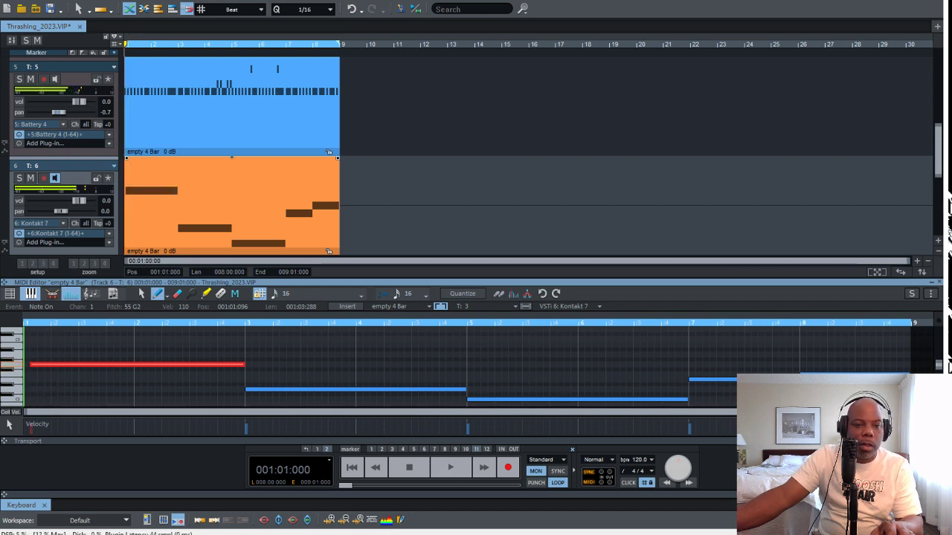
key("space")
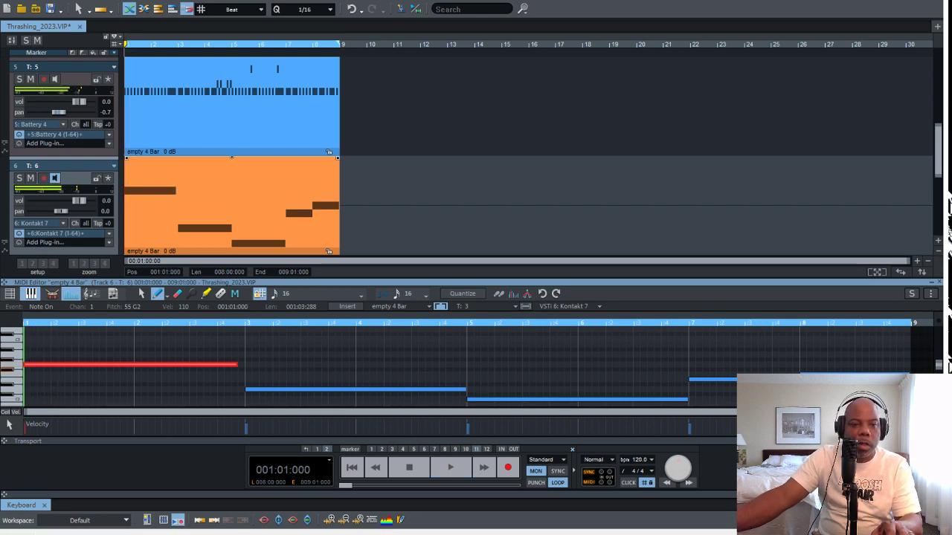
key("space")
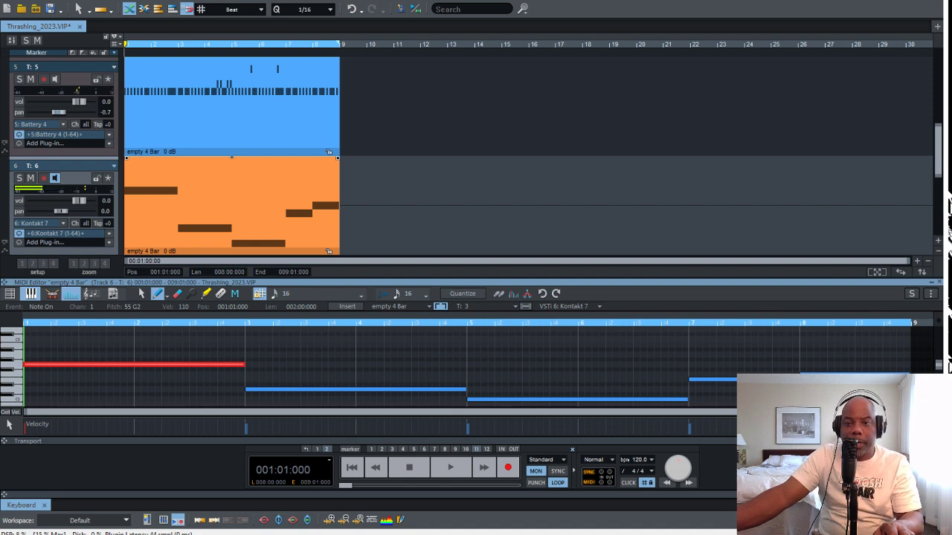
key("space")
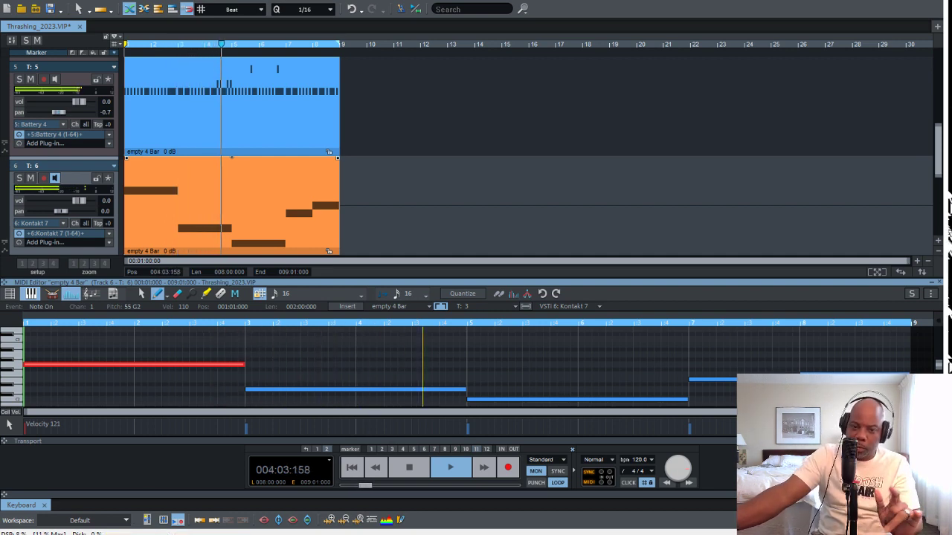
Replace the sustained G2 note in bars 1 and 2 with eight G2 notes of length 000:01:000 and play them
key("space")
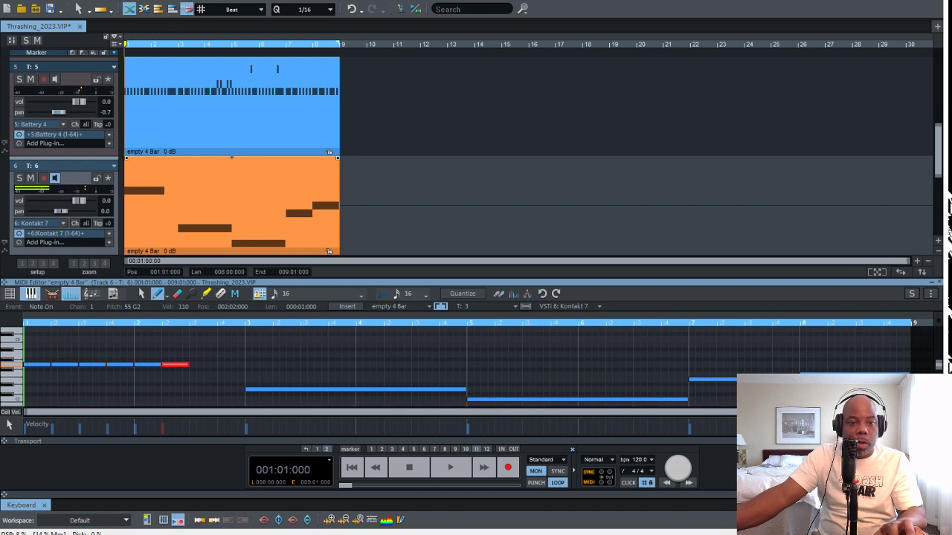
key("space")
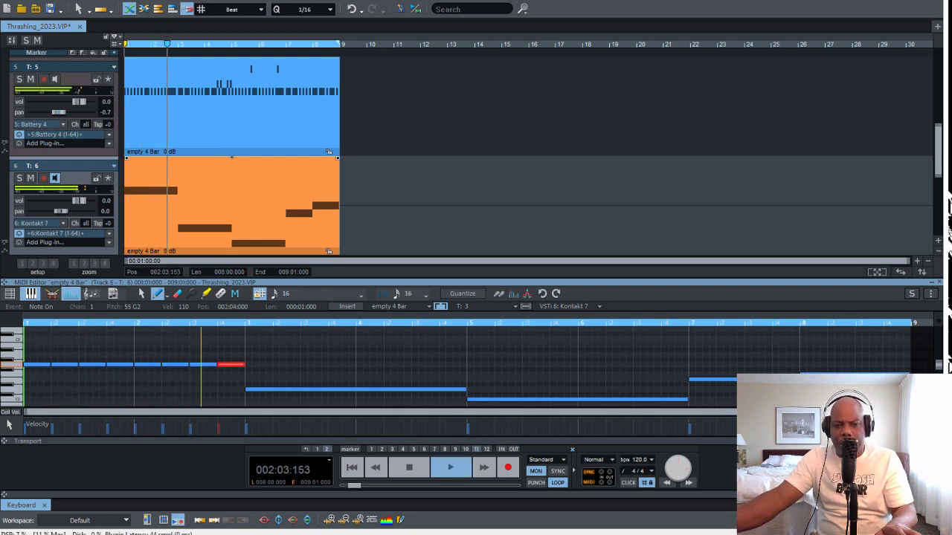
key("space")
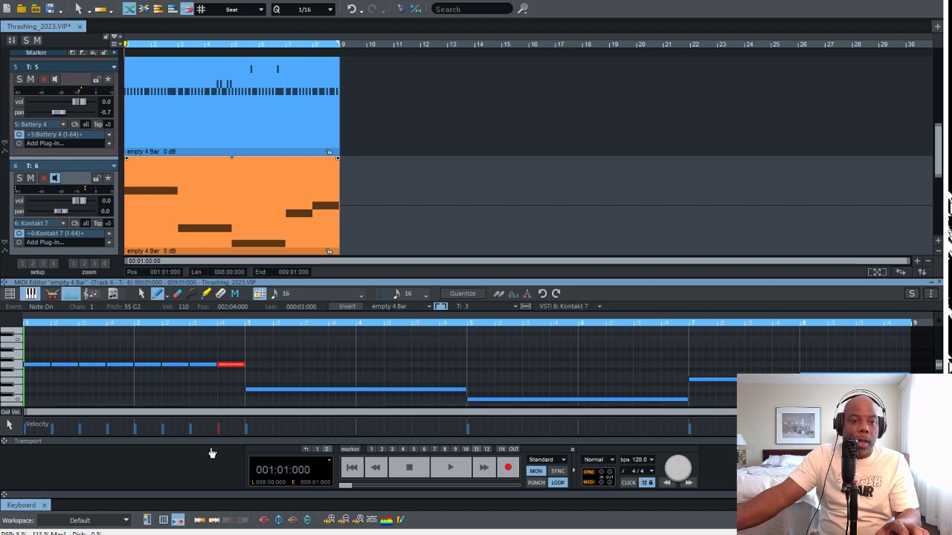
Shorten the eight G2 notes in bars 1 and 2 to a length of 000:00:288 and play them
left_click_drag(263, 342, 24, 385)
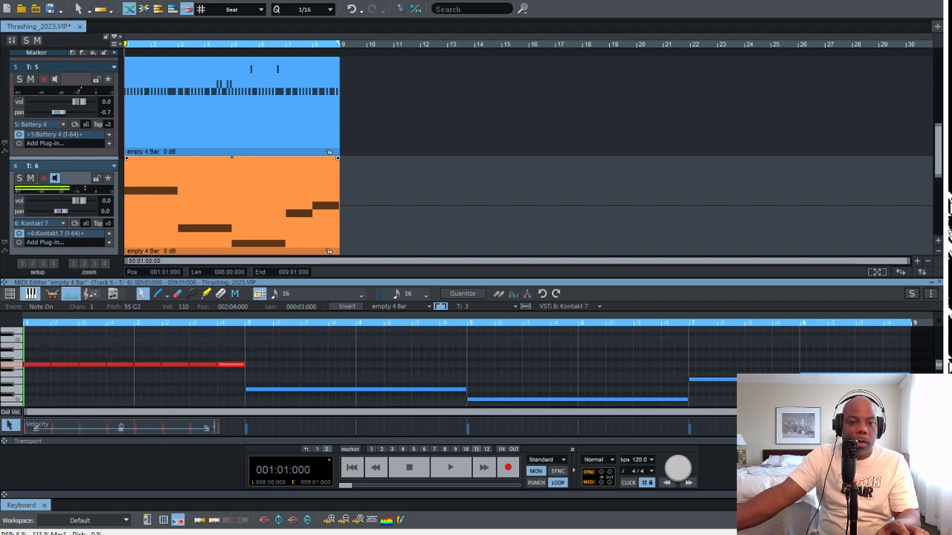
key("space")
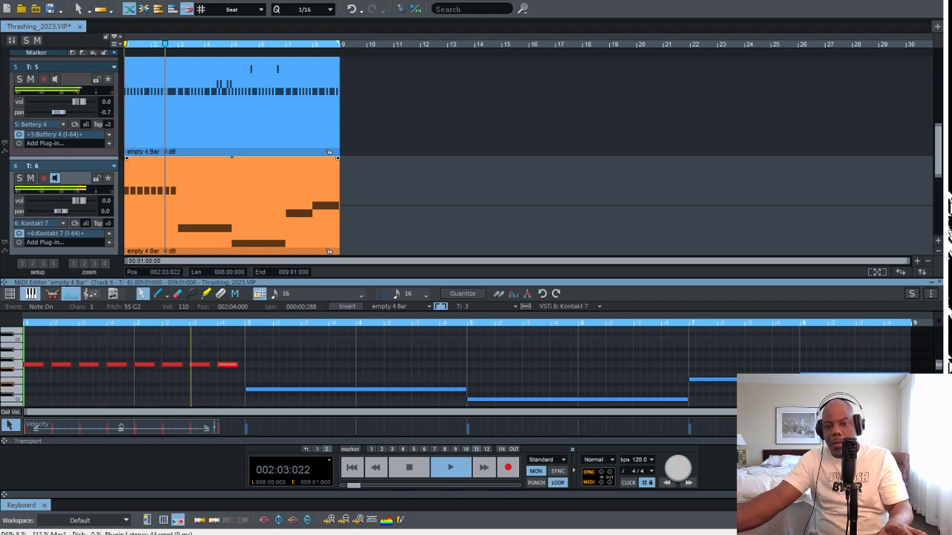
key("space")
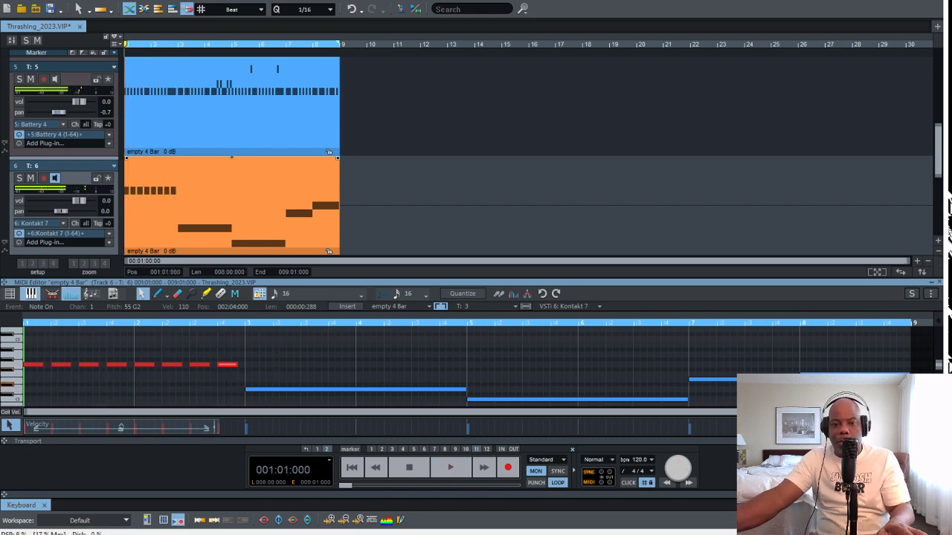
Replace the sustained D2 note in bars 3 and 4 with eight quarter-spaced notes of length 000:00:288
left_click(186, 394)
left_click(305, 390)
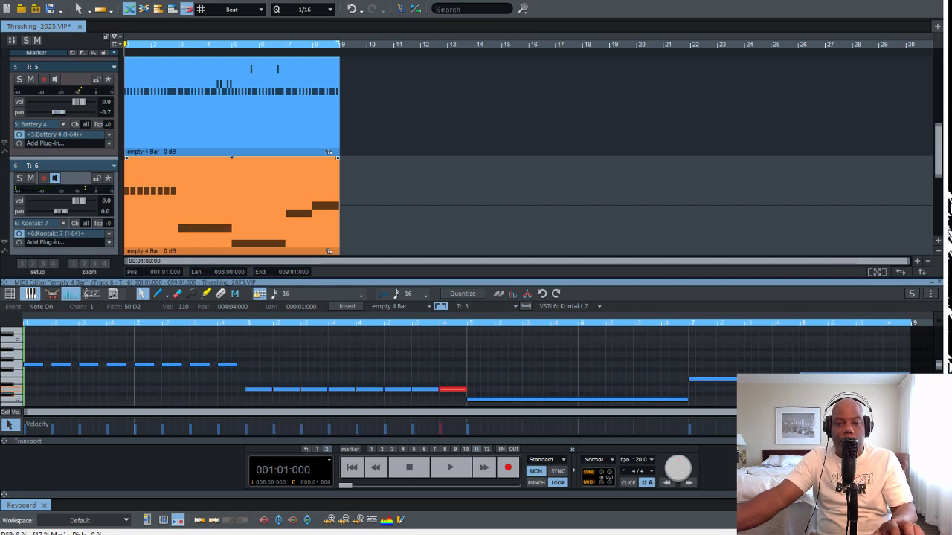
left_click_drag(466, 373, 246, 394)
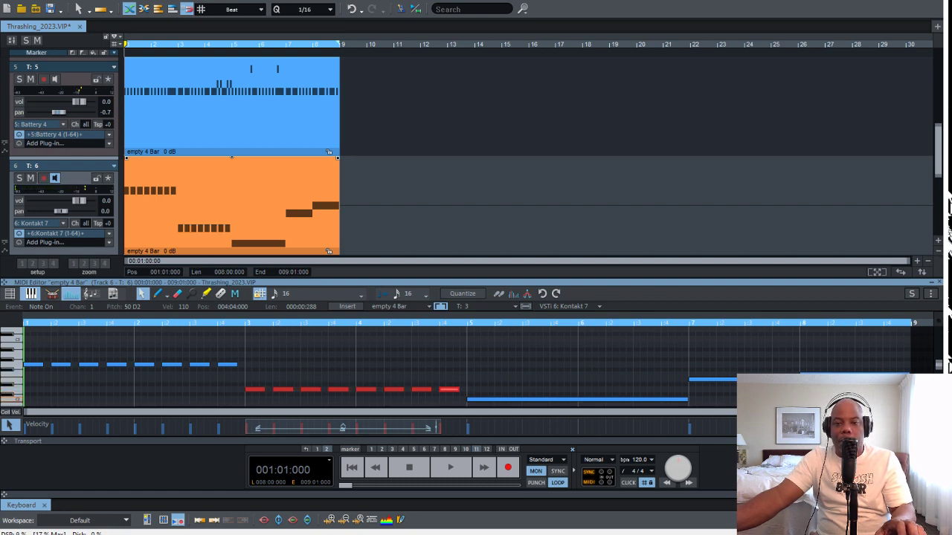
Replace the sustained C2, E2 and F2 notes in bars 5 to 8 with one note per beat, each 000:00:288 long
left_click_drag(686, 400, 542, 400)
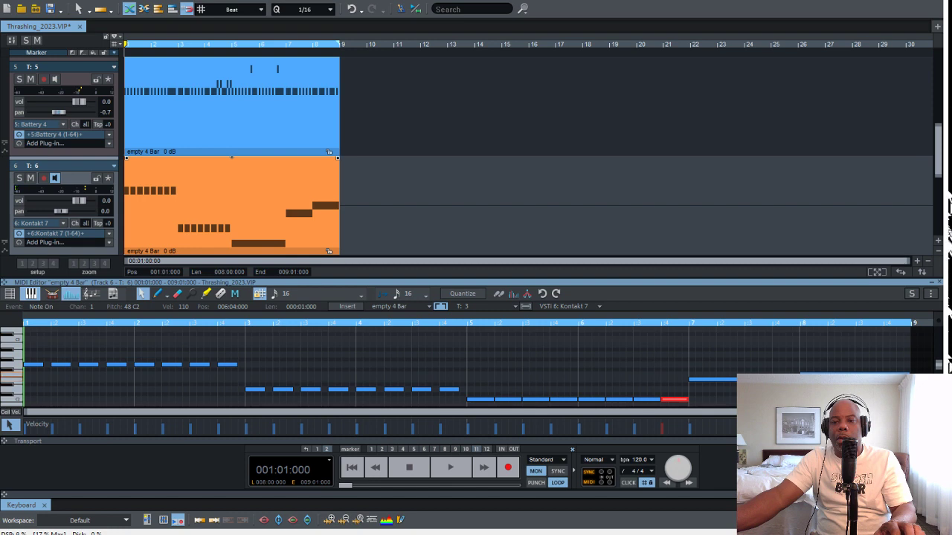
left_click_drag(686, 362, 785, 392)
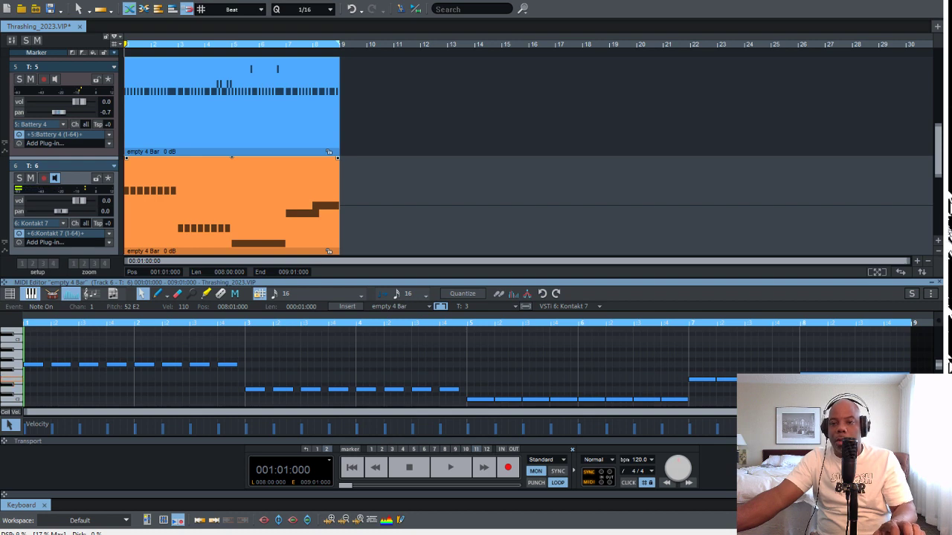
scroll(818, 403, "right", 1)
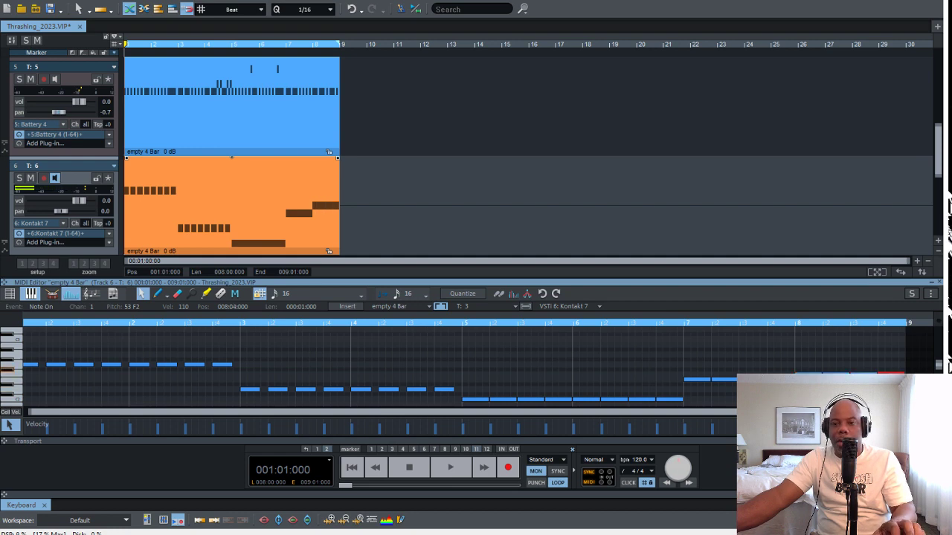
left_click_drag(798, 403, 471, 403)
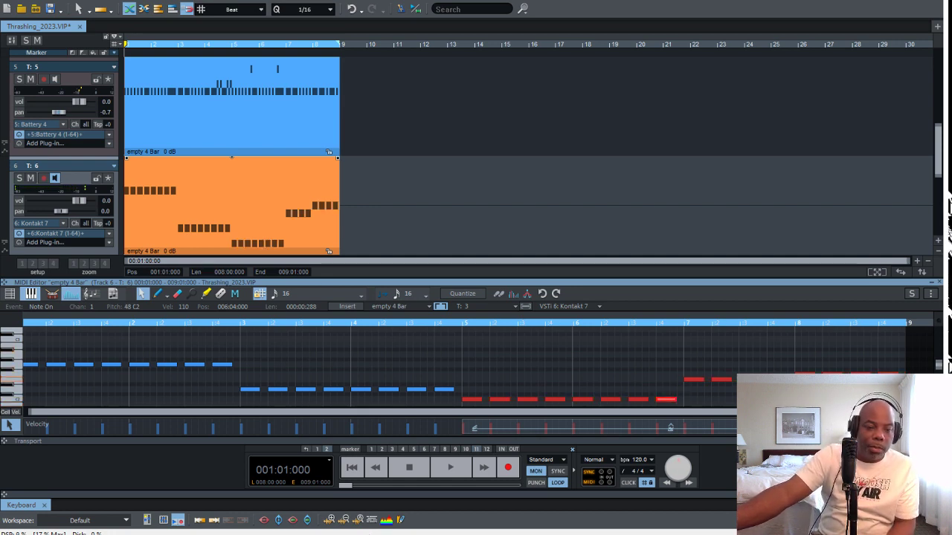
Play the loop and replace track 6's opening note with a G2 note at 001:01:000 of length 000:00:288
key("space")
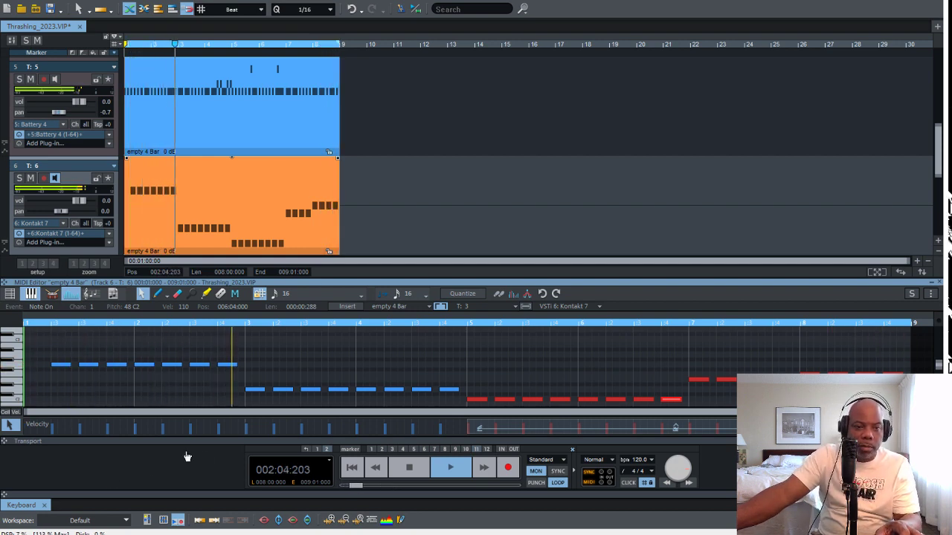
left_click(158, 293)
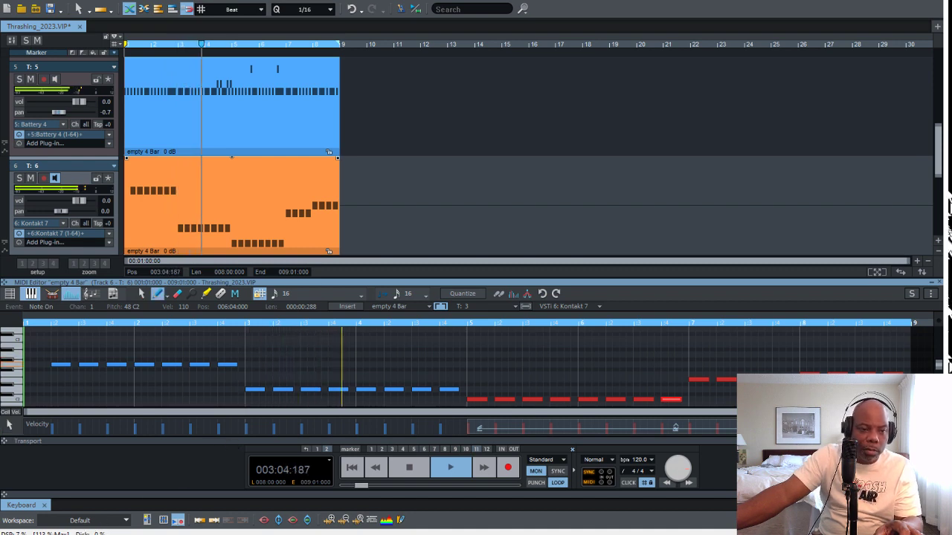
left_click(26, 365)
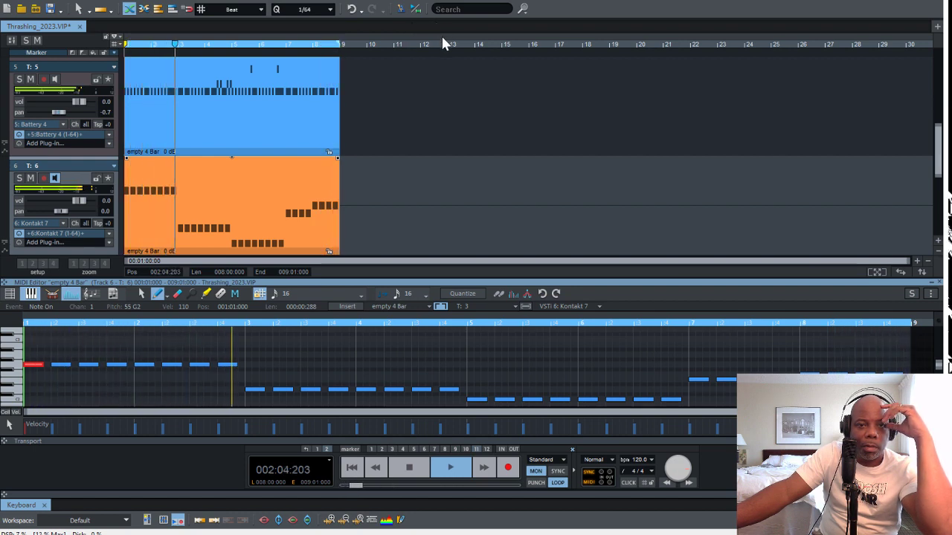
Change the arrangement's snap setting from Beat to Snap to objects and stop playback
left_click(187, 9)
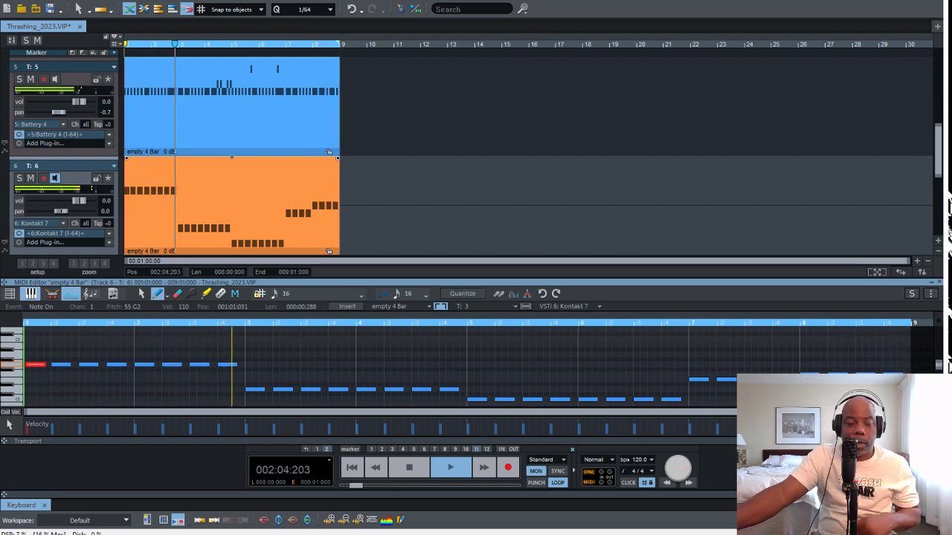
key("space")
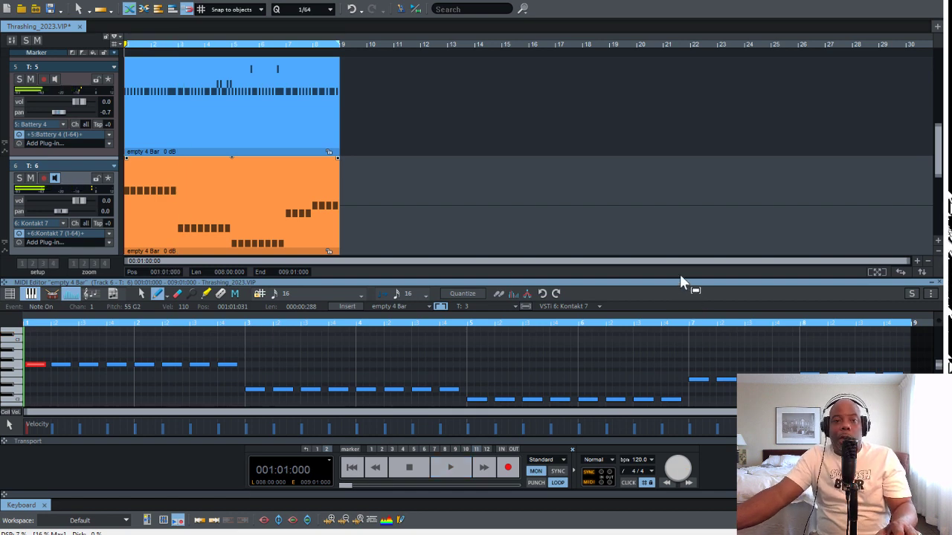
Load Battery 4 as the instrument on track 7 and create an empty four-bar MIDI object there starting at bar 1
scroll(679, 274, "down", 2)
scroll(678, 272, "up", 1)
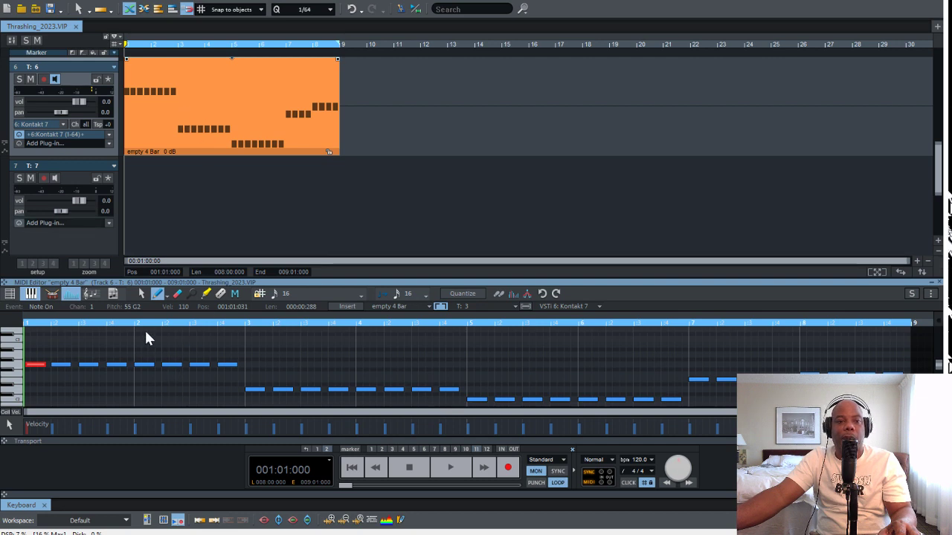
left_click(109, 223)
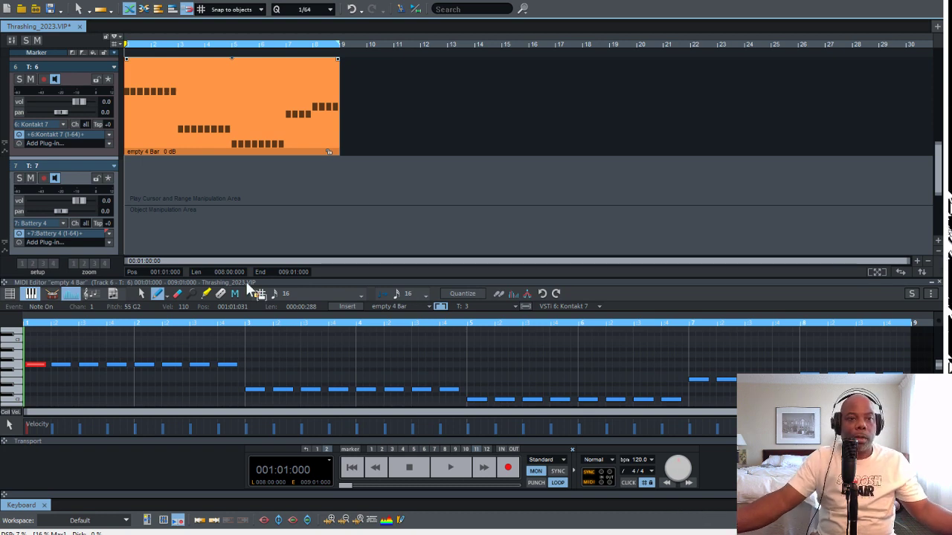
left_click(85, 122)
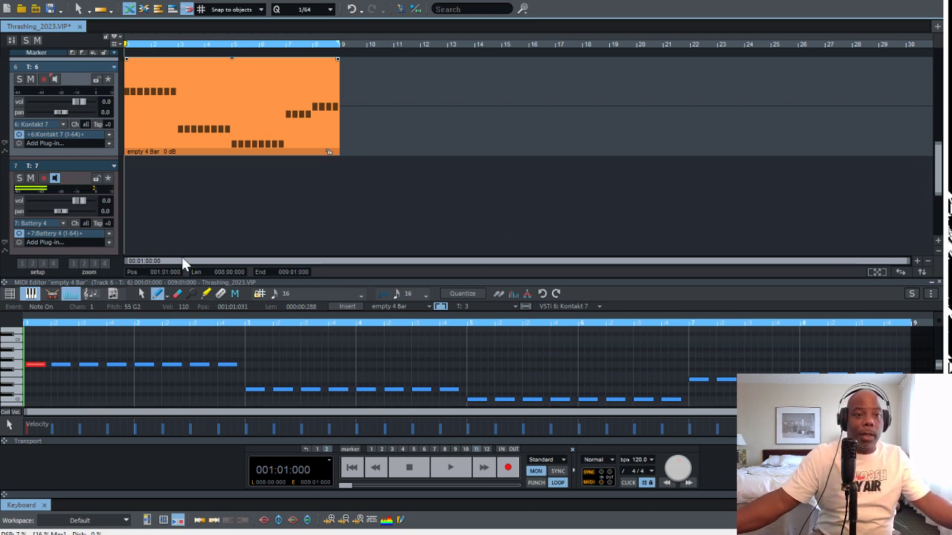
left_click(103, 249)
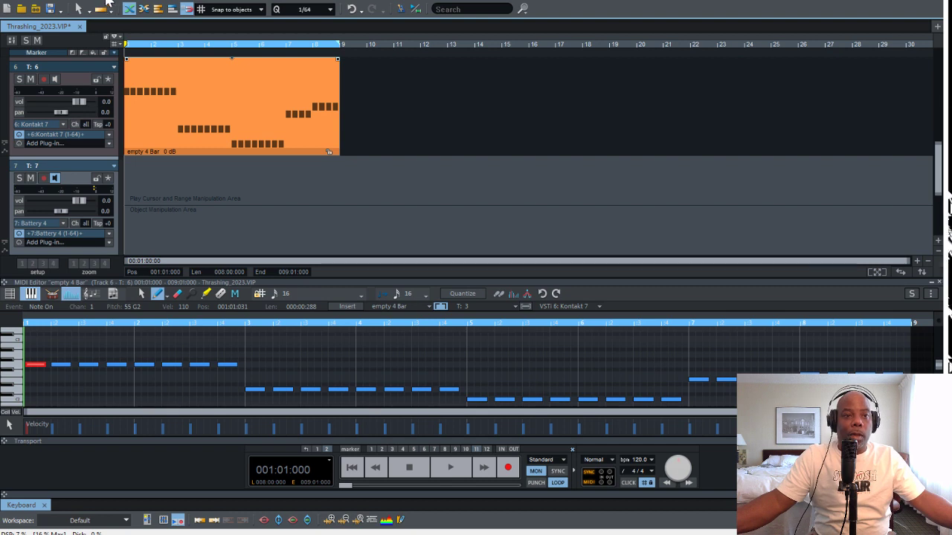
double_click(173, 174)
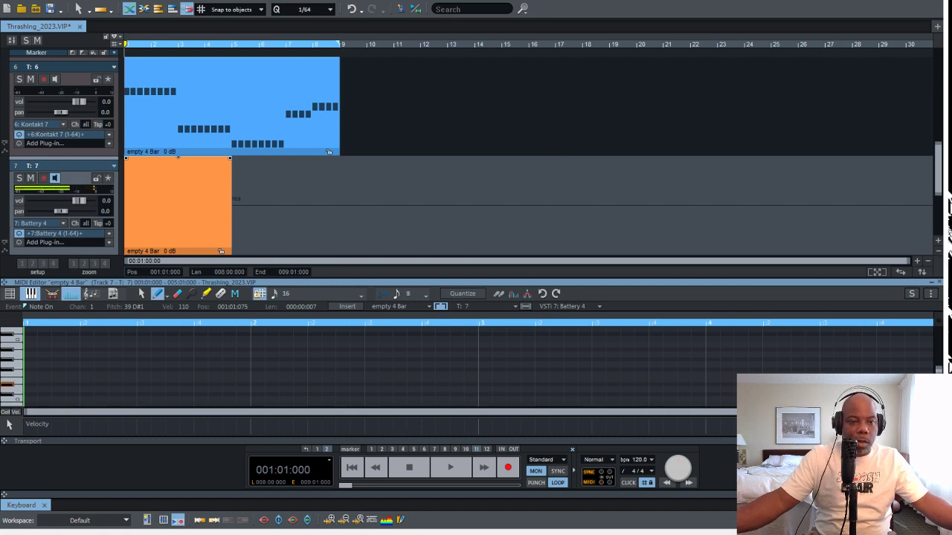
Place D#1 notes of length 000:00:192 at 001:01:000 and 001:02:000 in the track 7 object and audition them with the loop
key("space")
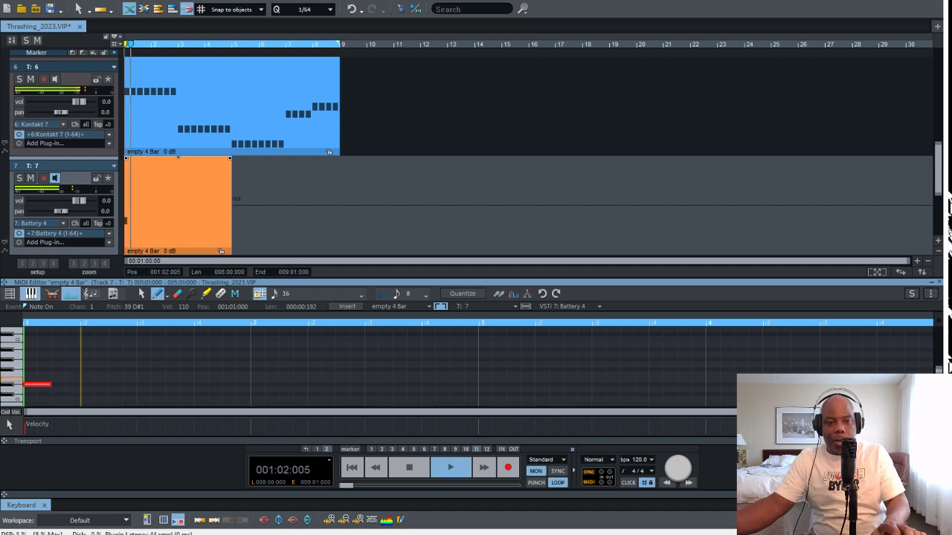
key("space")
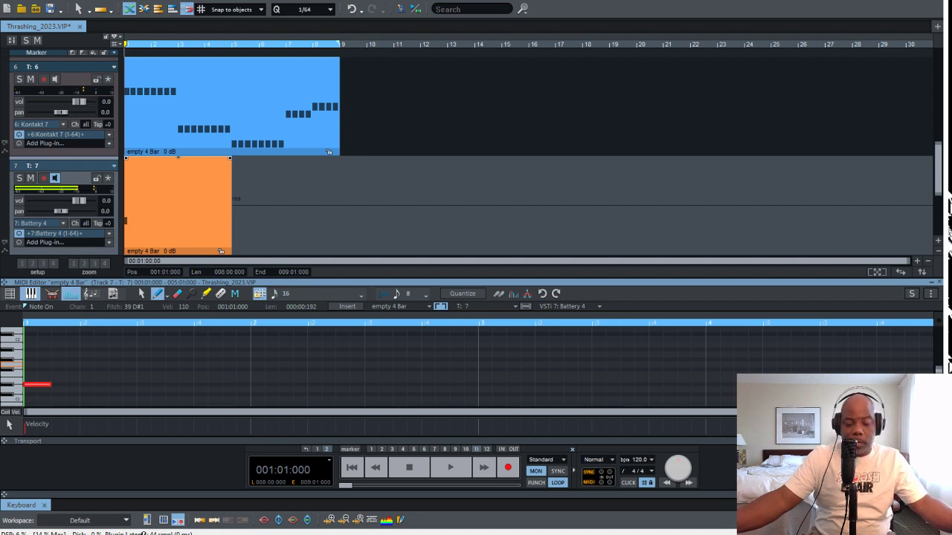
key("space")
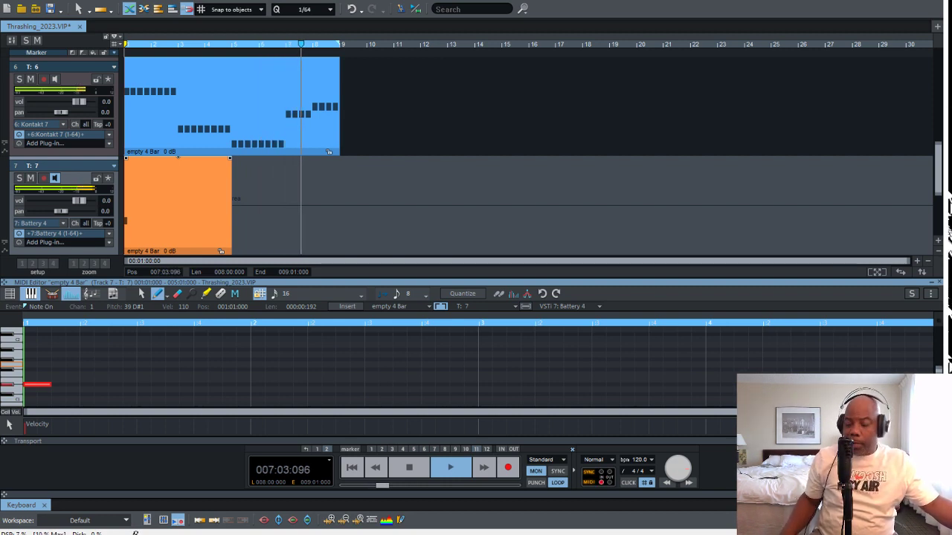
left_click(78, 201)
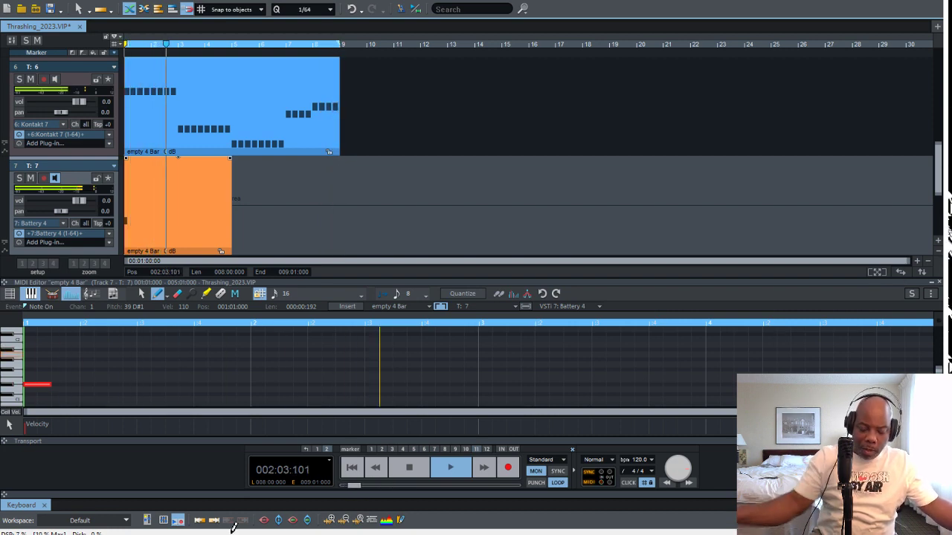
key("space")
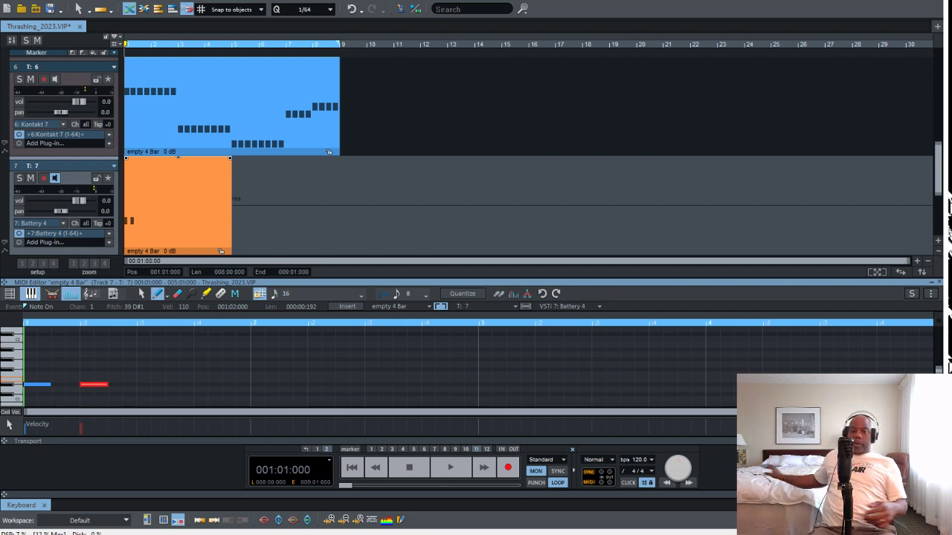
key("space")
key("space")
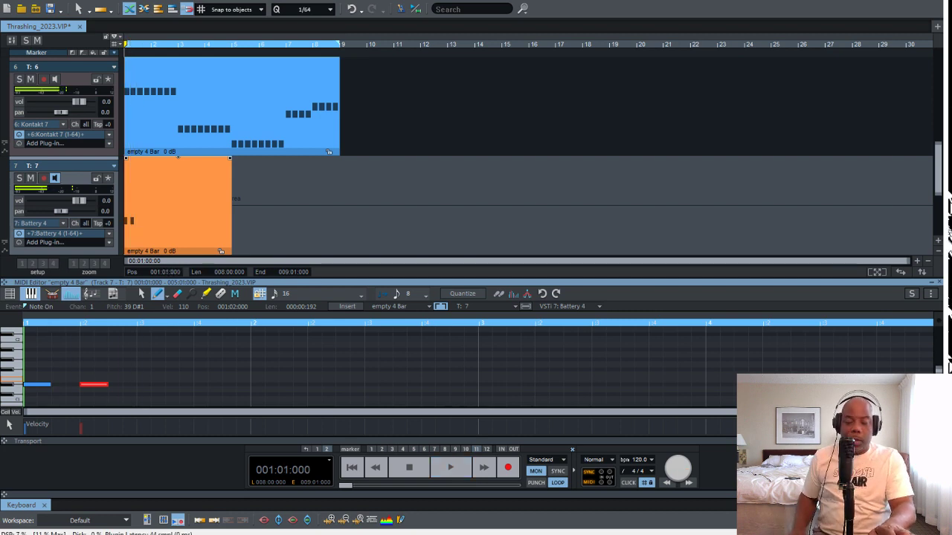
key("space")
key("space")
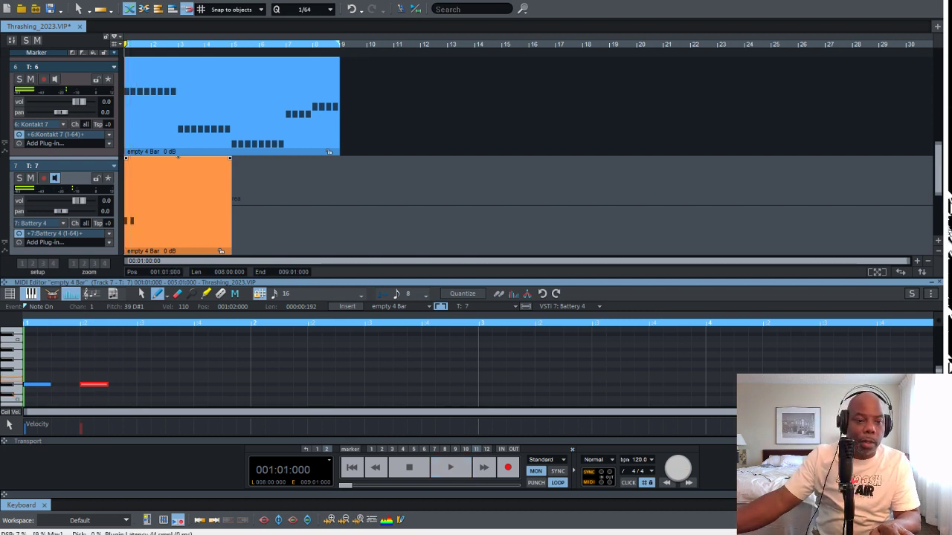
Move the second D#1 note to 001:01:288, add a third at 001:02:192, and play the result
left_click_drag(93, 385, 79, 384)
key("space")
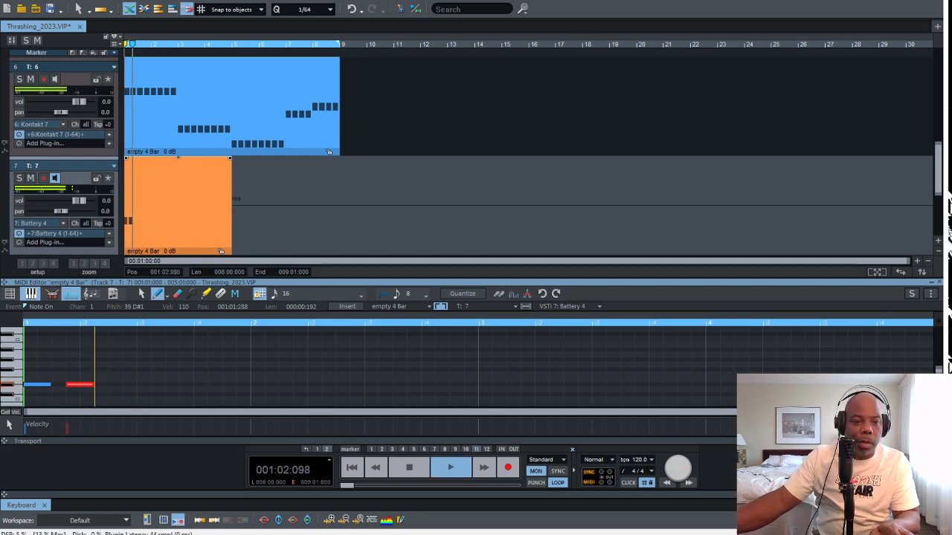
key("space")
left_click(114, 385)
key("space")
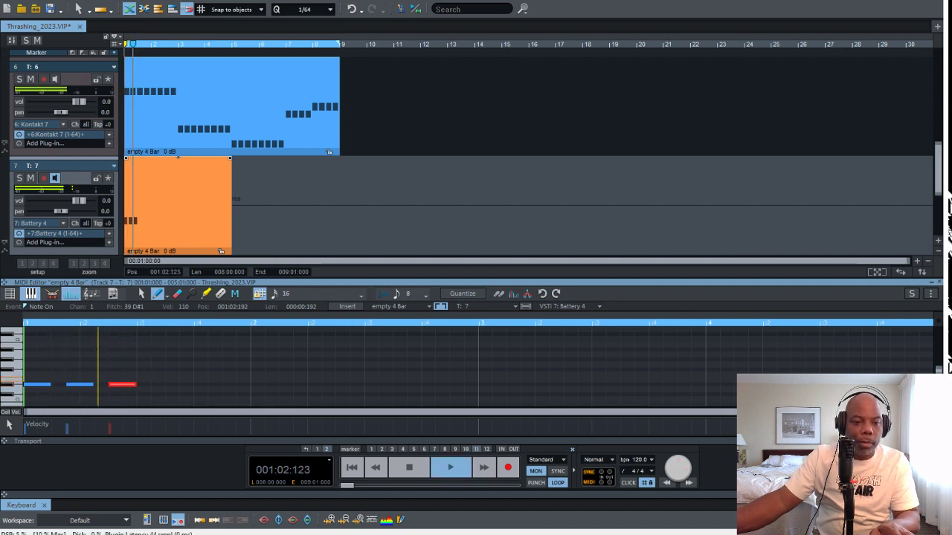
key("space")
Set the MIDI editor grid to 32, add a D#1 note at 001:04:000 with length 000:00:096, and play it
left_click(199, 385)
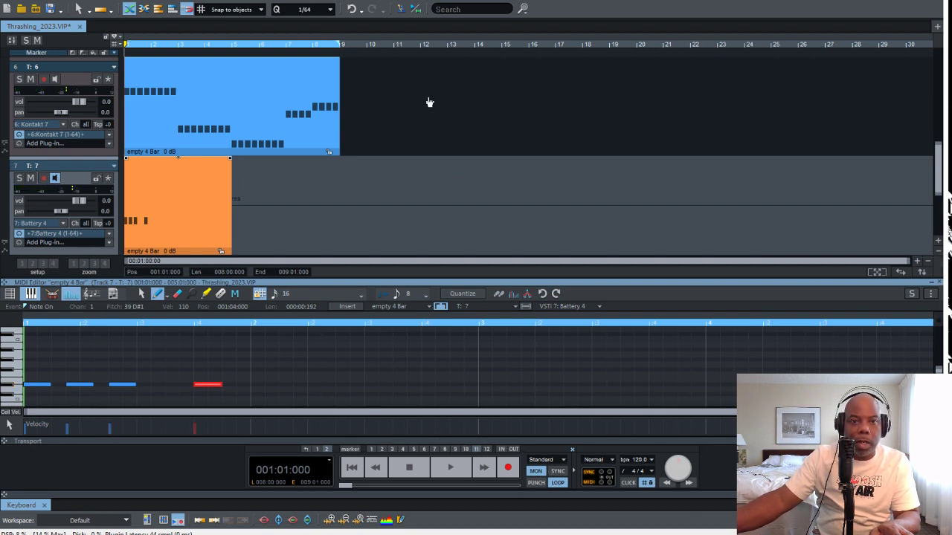
left_click(447, 126)
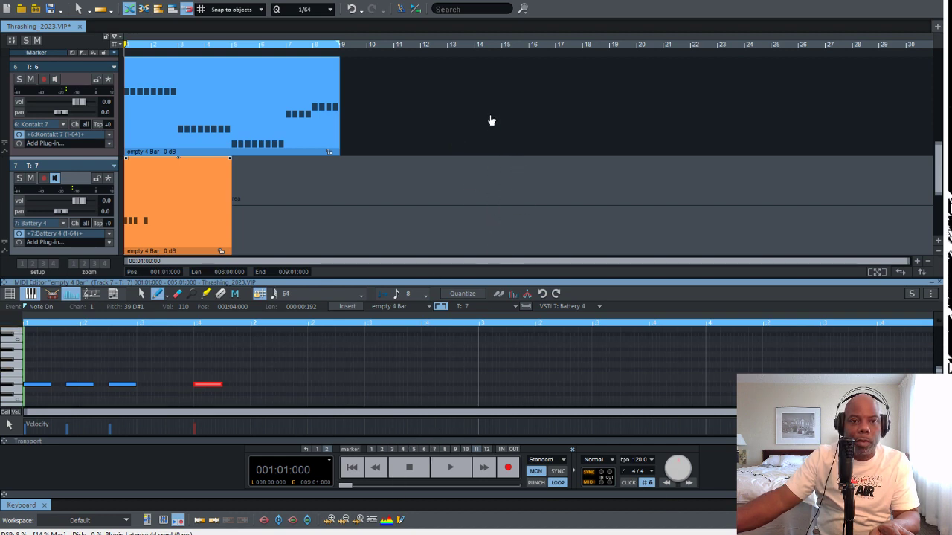
key("space")
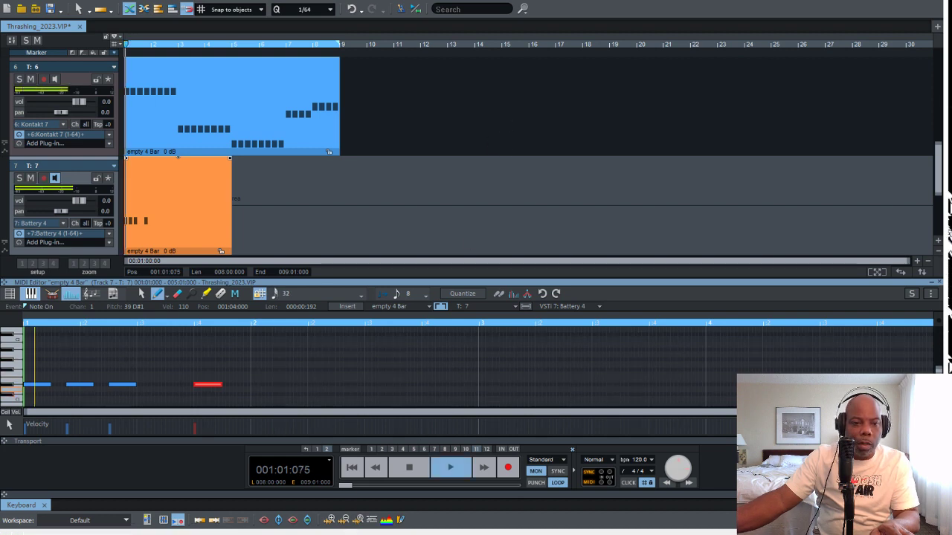
key("space")
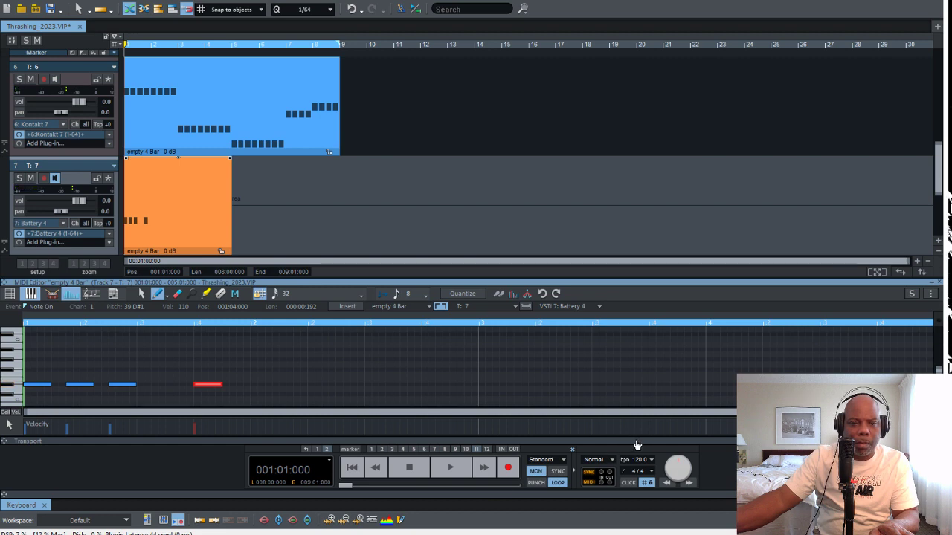
key("6")
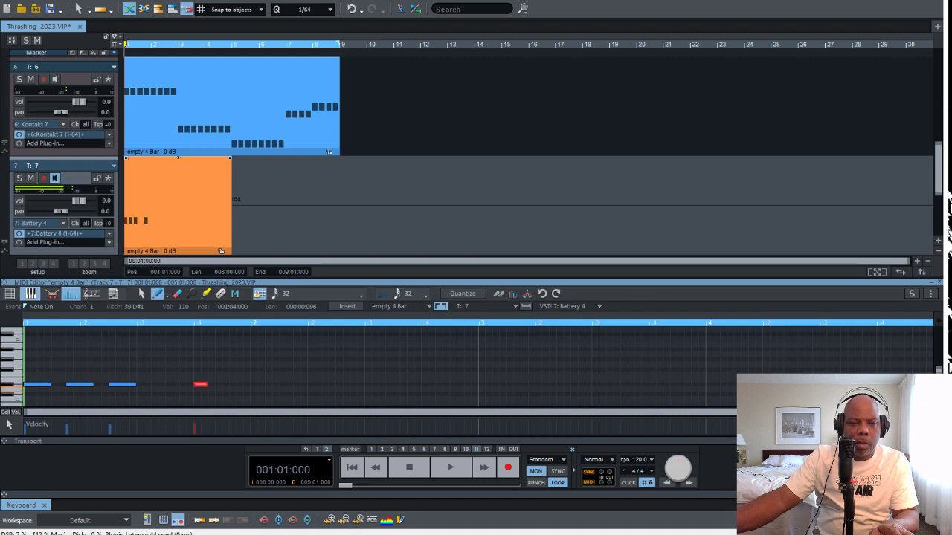
key("space")
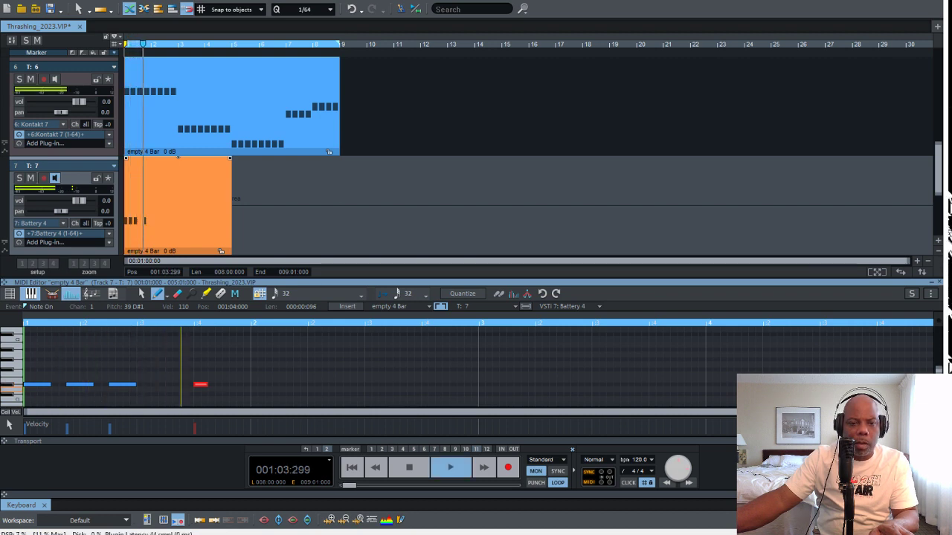
key("space")
Add another D#1 note of length 000:00:096, position it at 001:04:096, and play the bar
left_click_drag(217, 385, 227, 384)
key("space")
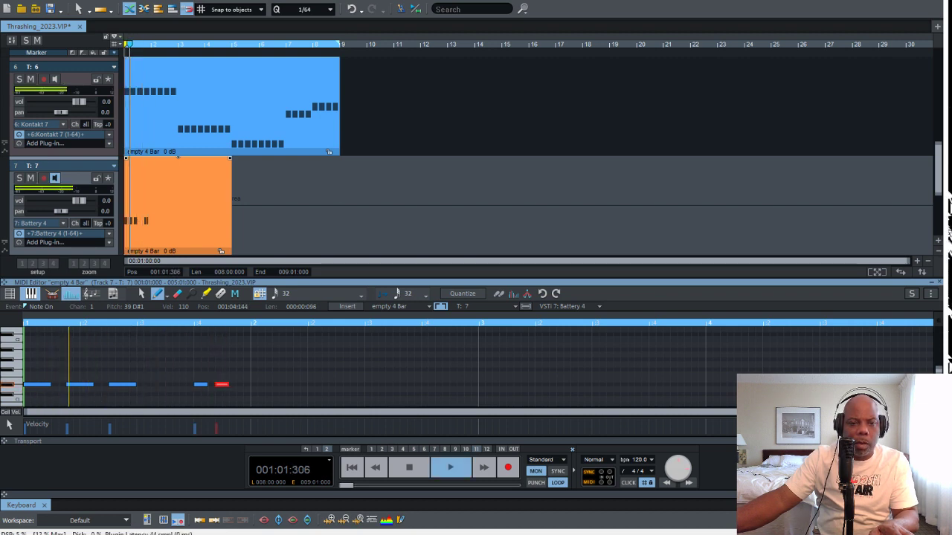
key("space")
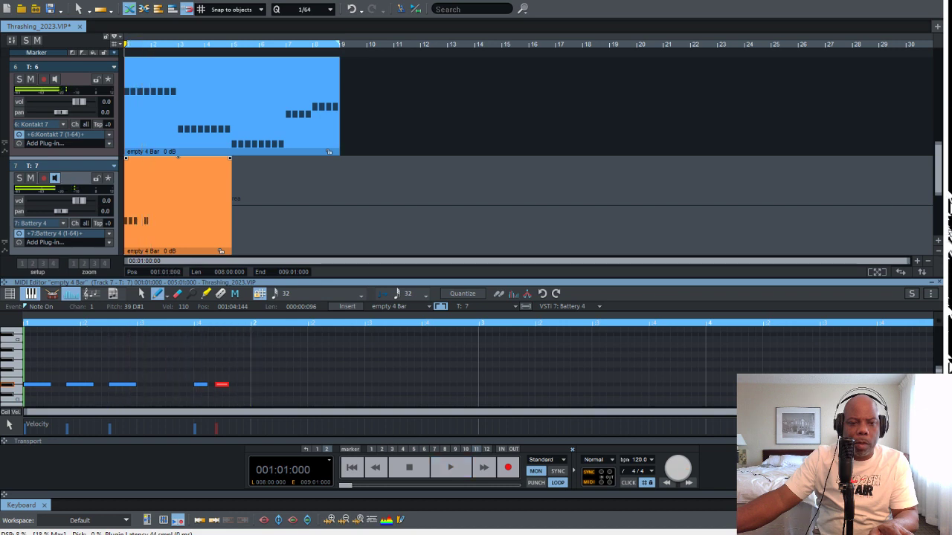
left_click_drag(222, 384, 215, 385)
key("space")
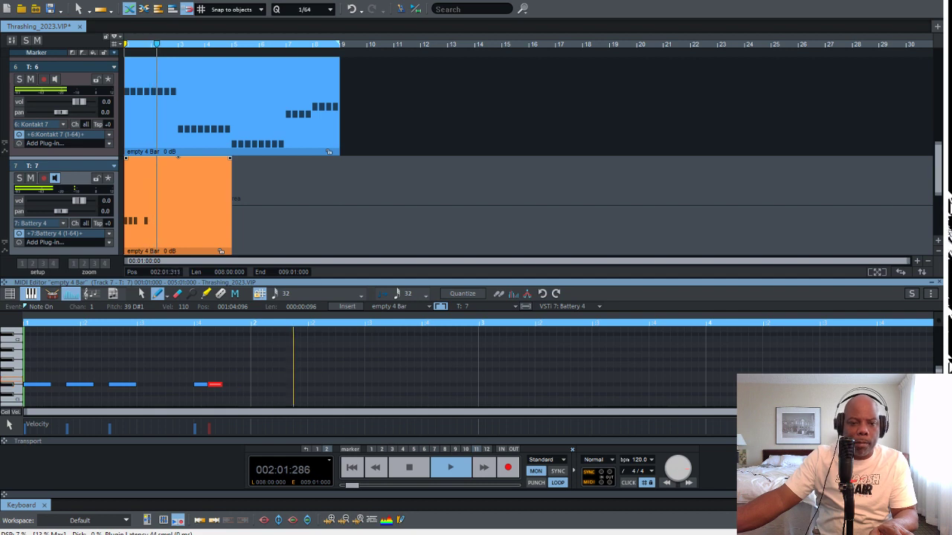
key("space")
Draw D#1 notes at 002:01:000 with length 000:00:288 and at 002:02:192 with length 000:00:192, playing the loop after each
left_click_drag(252, 384, 293, 384)
key("space")
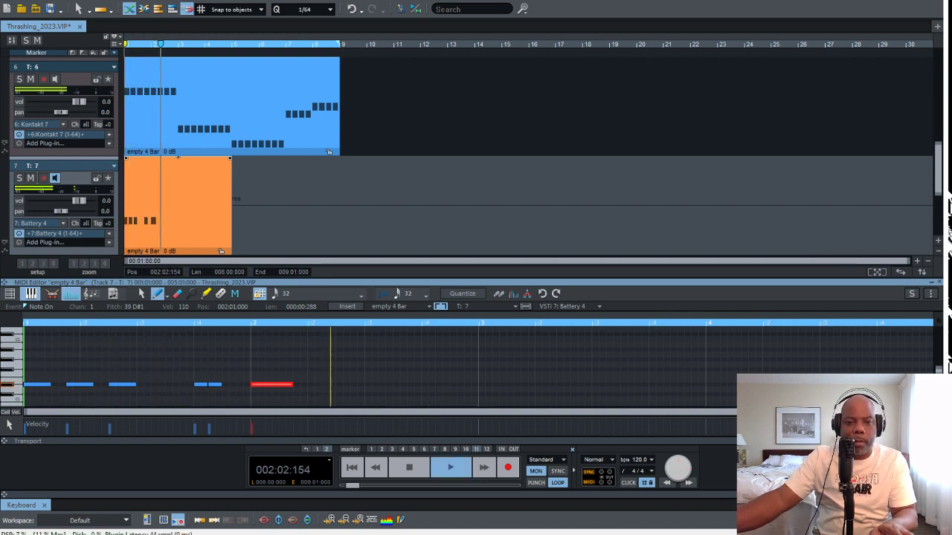
key("space")
left_click_drag(338, 384, 363, 385)
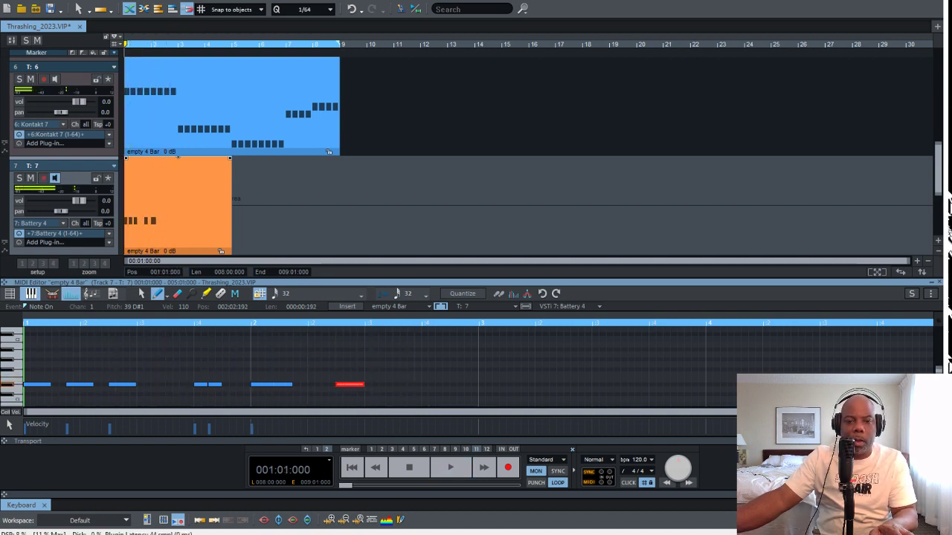
key("space")
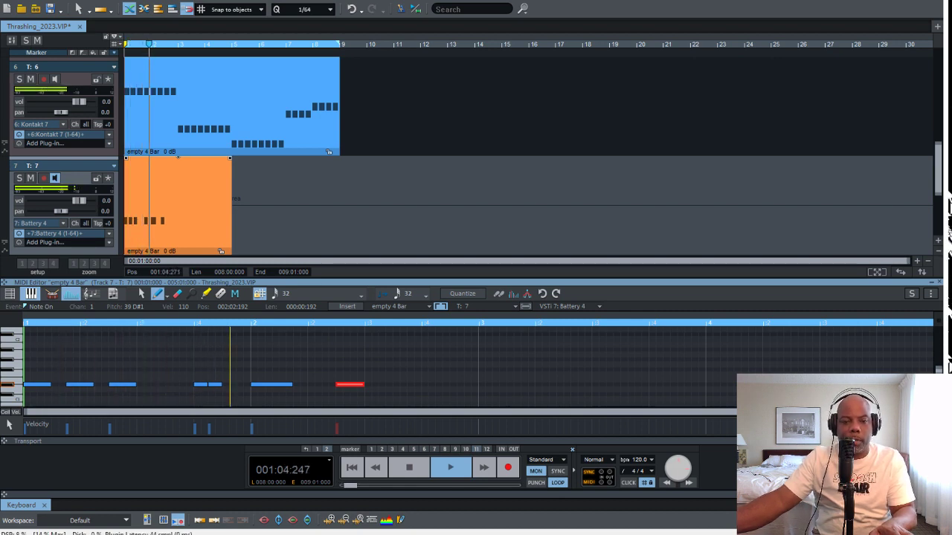
key("space")
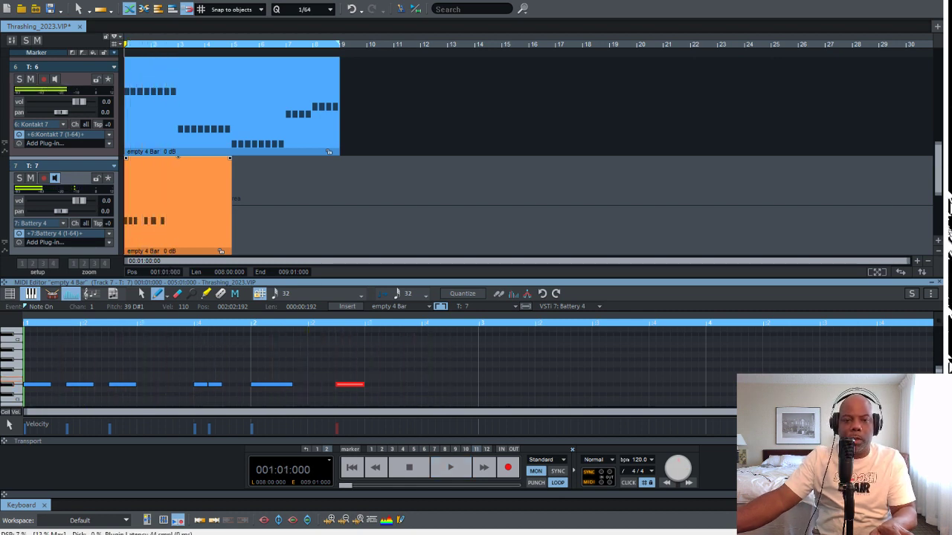
Add two D#1 notes of length 000:00:096 at 002:04:000 and 002:04:096, and play the two-bar pattern
left_click_drag(424, 384, 449, 384)
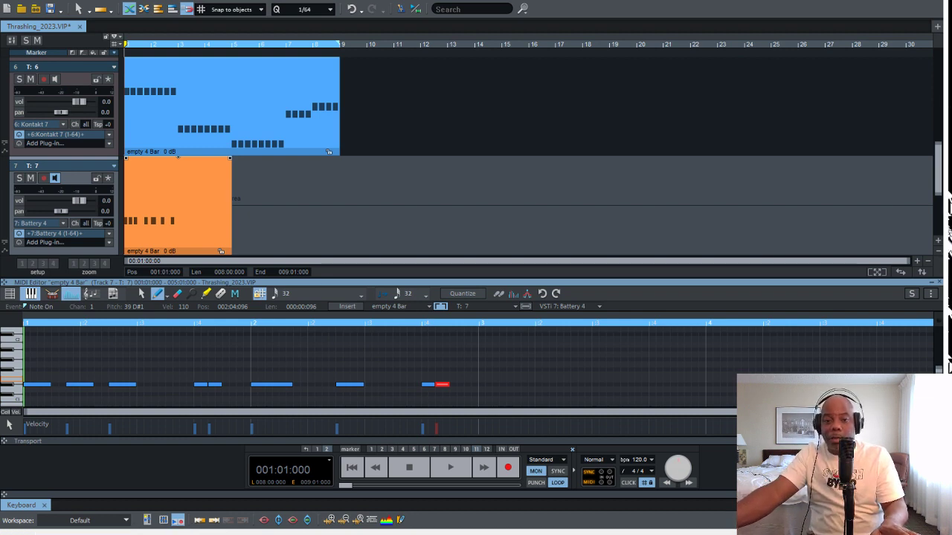
key("space")
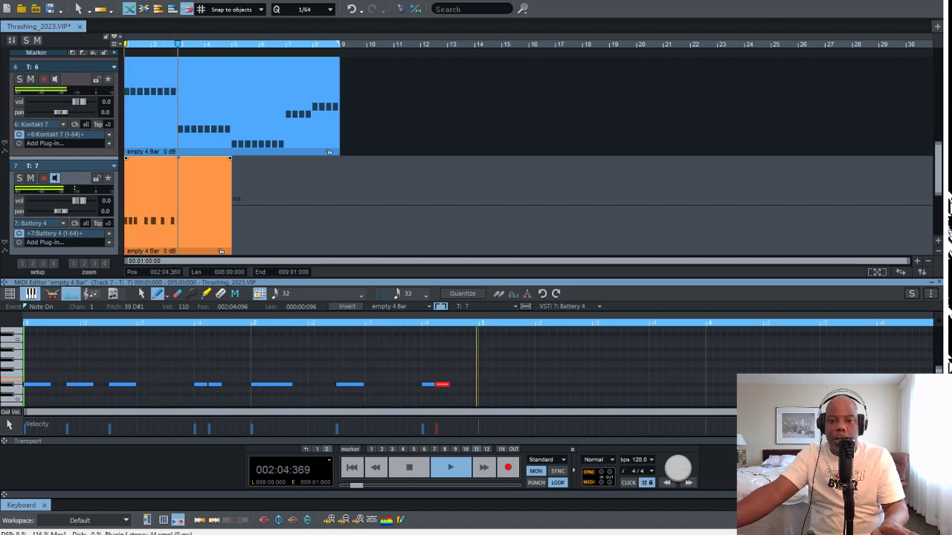
key("space")
Duplicate all notes of the two-bar D#1 pattern into bars 3 and 4 of the track 7 object
key("ctrl+a")
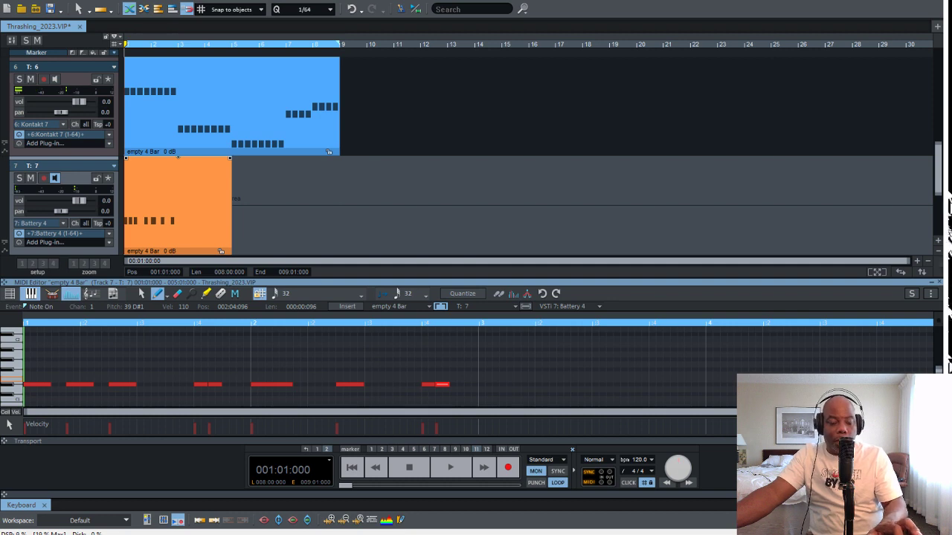
key("ctrl+d")
key("ctrl+Right")
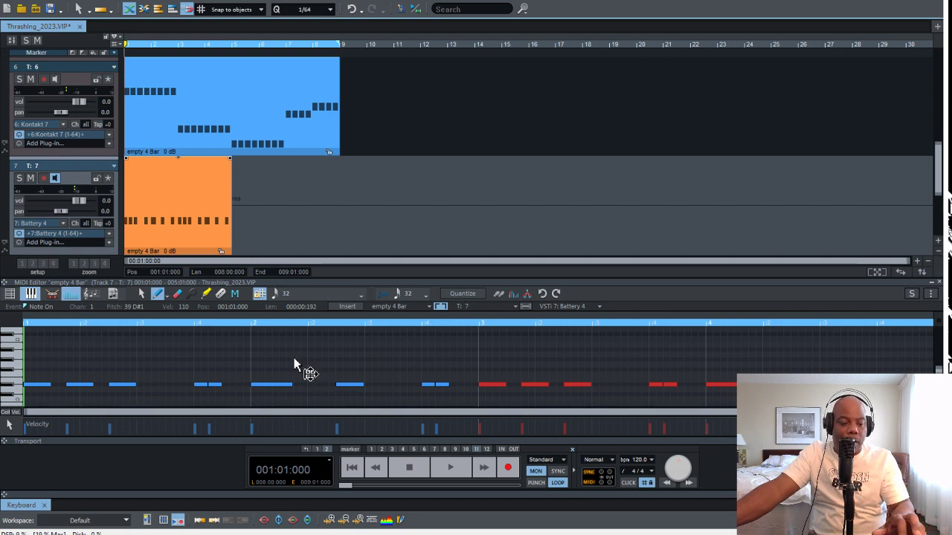
Duplicate the track 7 object into bars 5 to 8 and lower the copy's volume to -15.3 dB
key("ctrl+d")
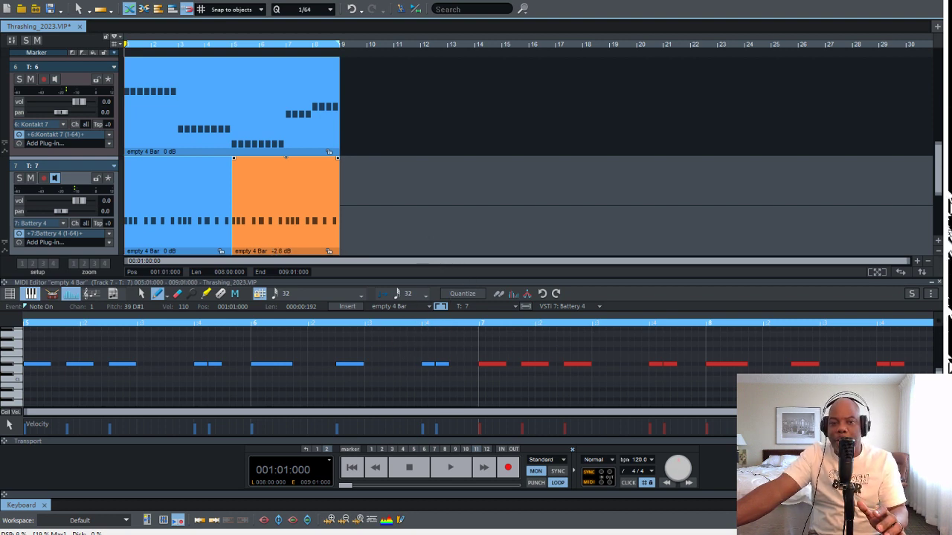
left_click_drag(285, 157, 429, 234)
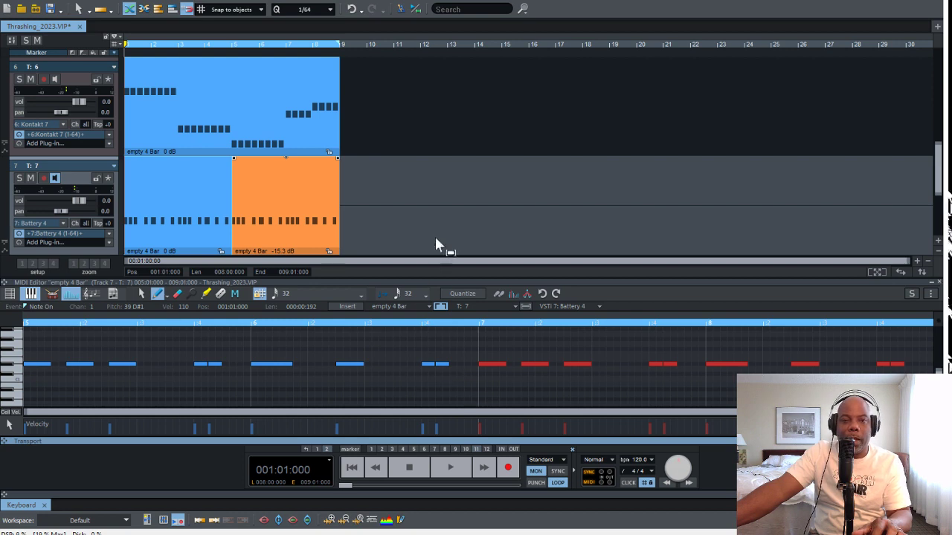
Raise the track 7 object in bars 5 to 8 to 0.8 dB, and set its velocity to 1.10 in the Object Editor
left_click_drag(282, 251, 283, 219)
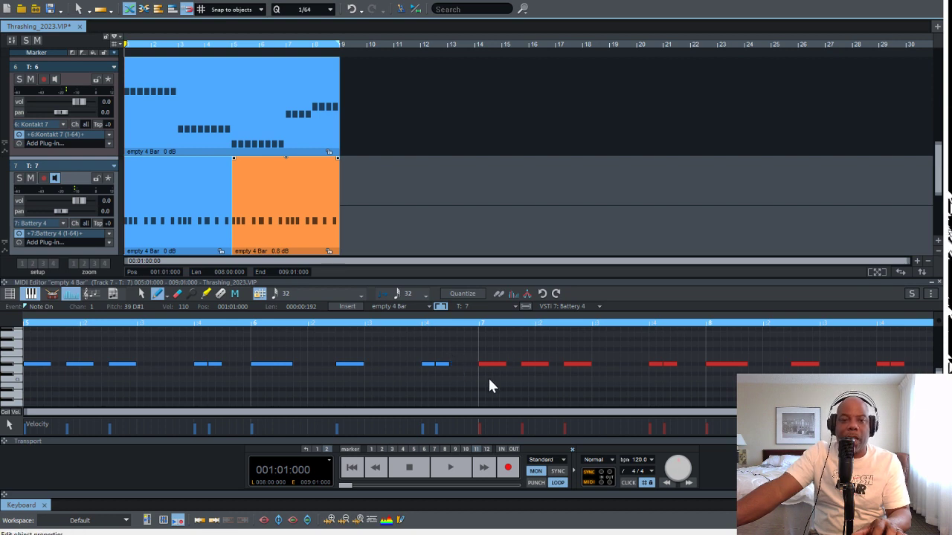
key("ctrl+o")
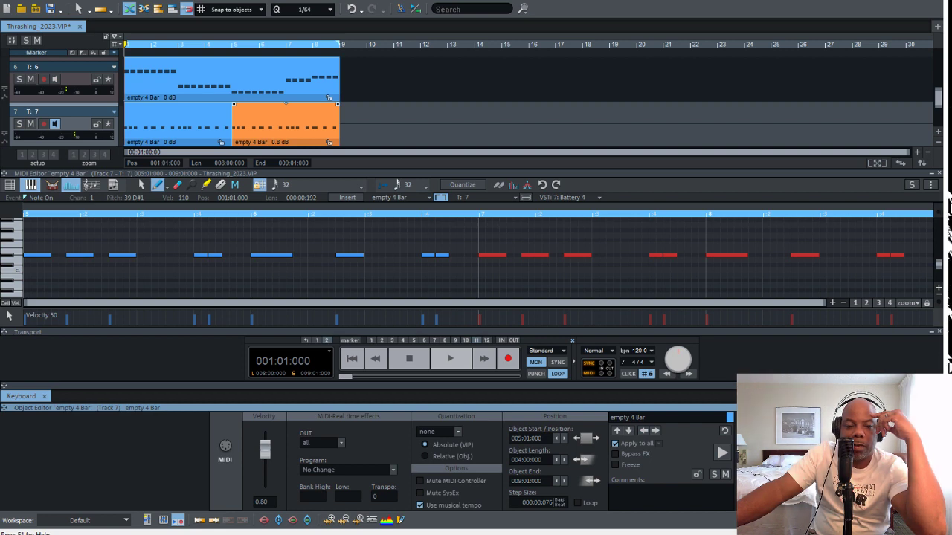
mouse_move(266, 439)
left_mouse_down()
mouse_move(265, 479)
mouse_move(266, 435)
mouse_move(265, 450)
left_mouse_up()
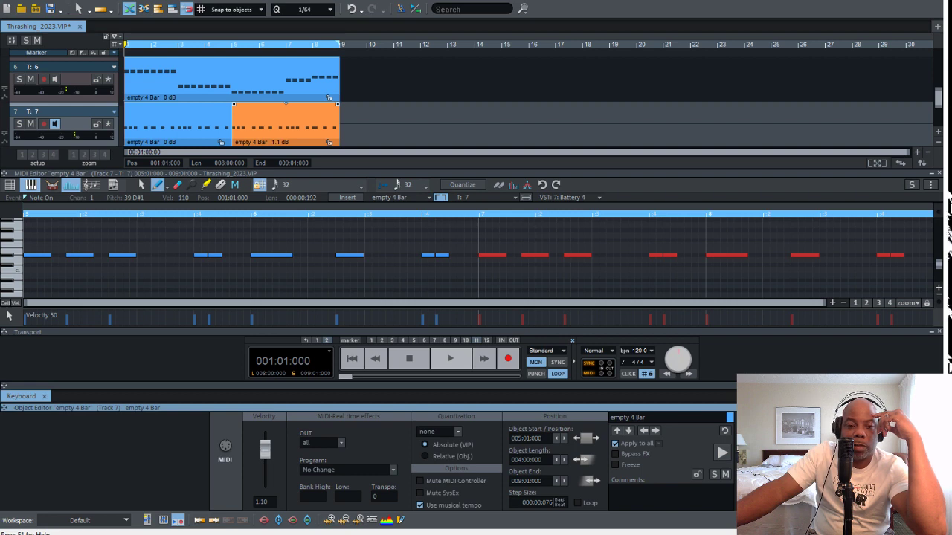
Freeze both four-bar MIDI objects on track 7 to audio, starting with the one in bars 5 to 8
left_click(440, 199)
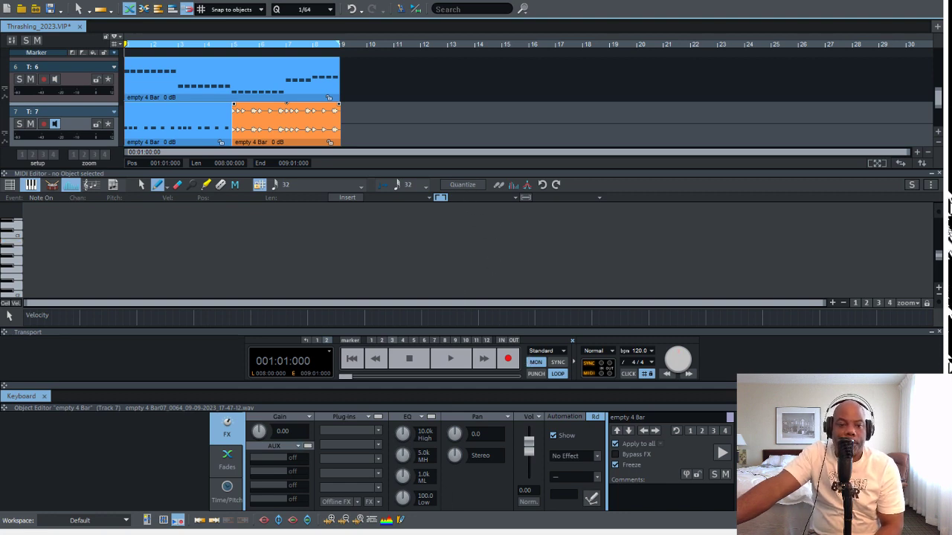
left_click(217, 43)
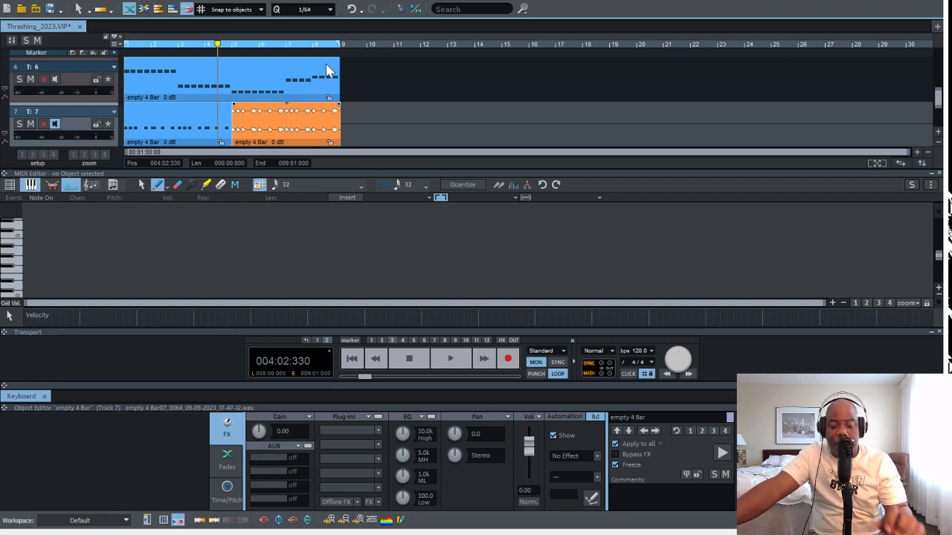
key("space")
key("space")
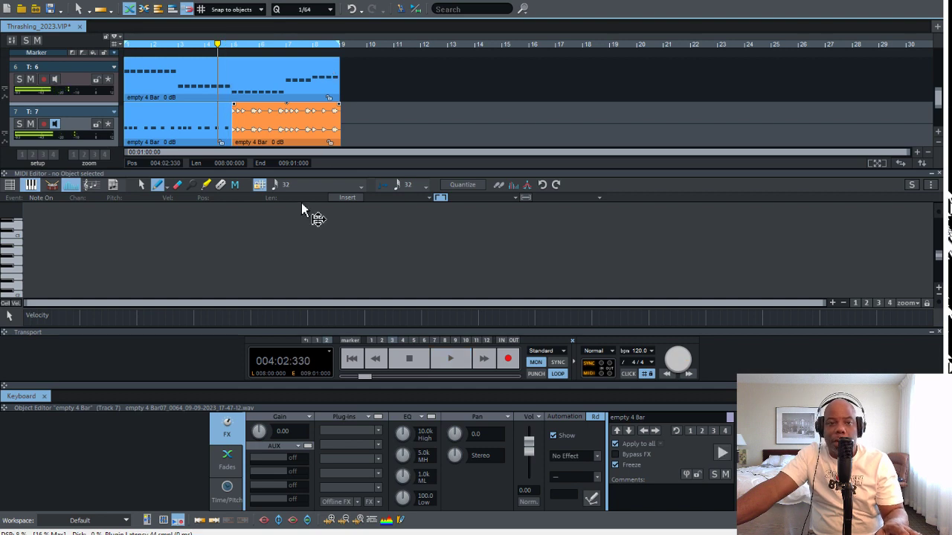
left_click(200, 134)
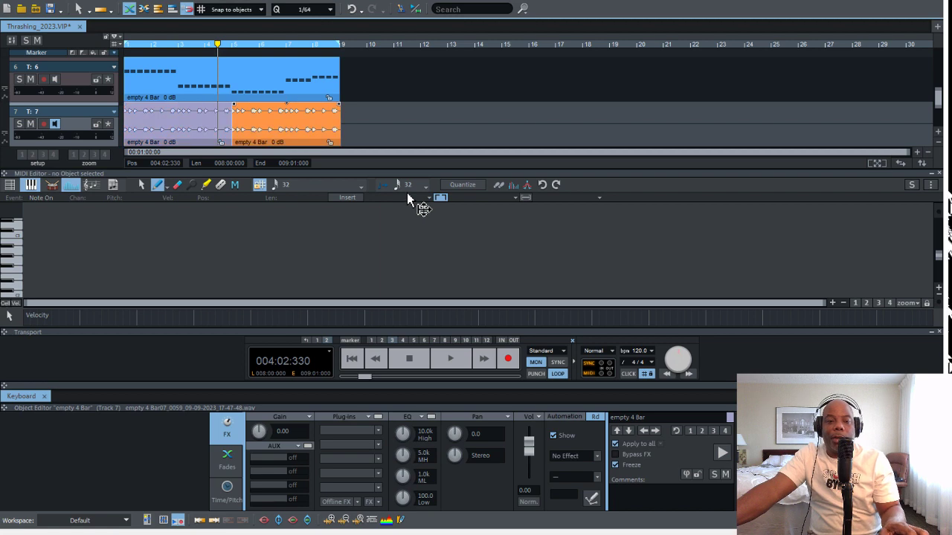
Play the arrangement from the start with the frozen drum objects and solo track 7
key("space")
key("space")
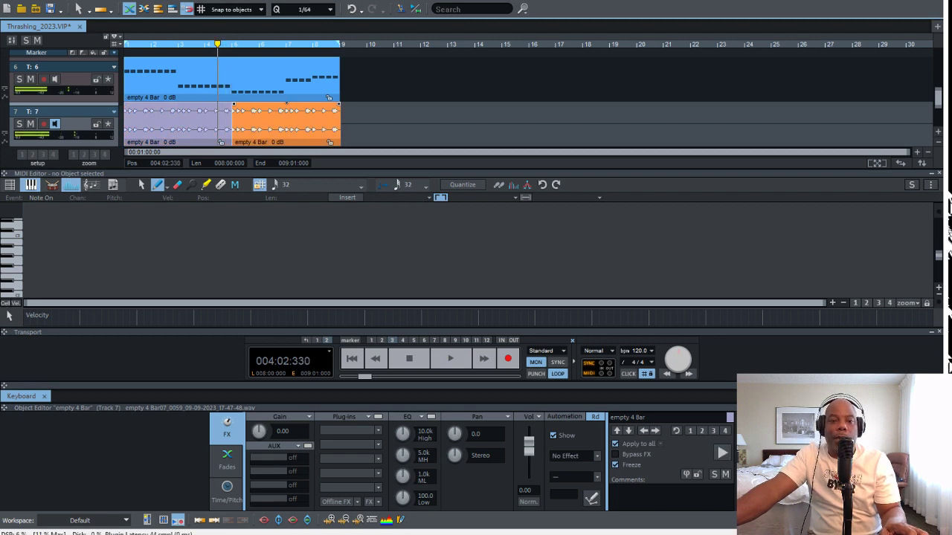
key("Home")
key("space")
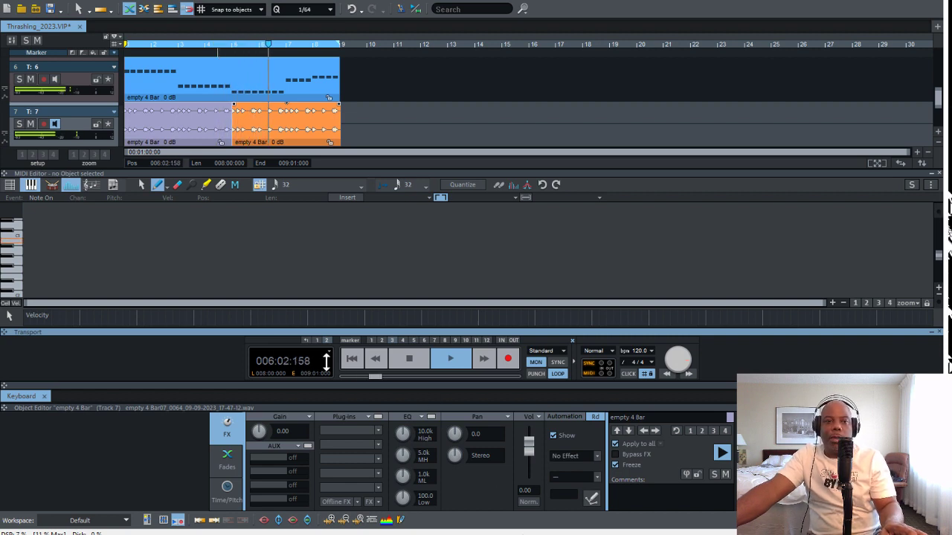
left_click(19, 124)
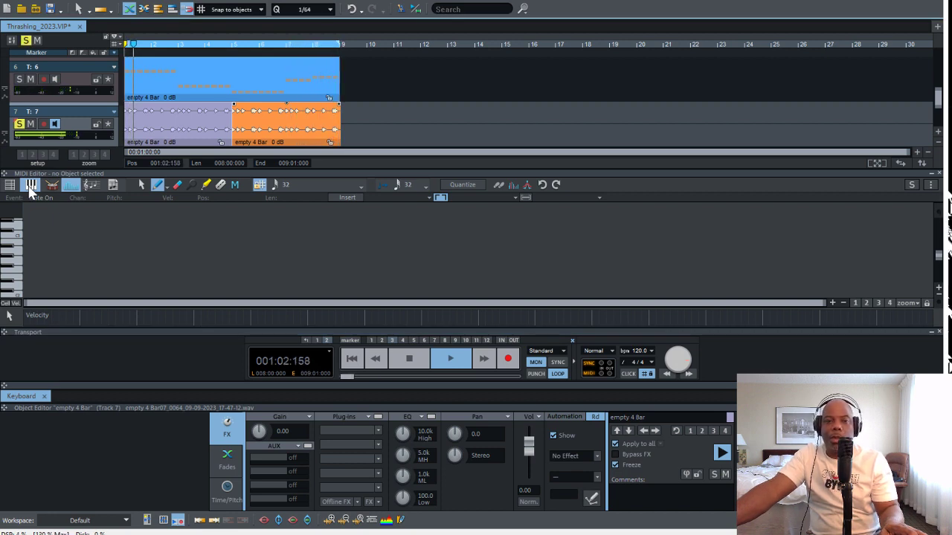
key("space")
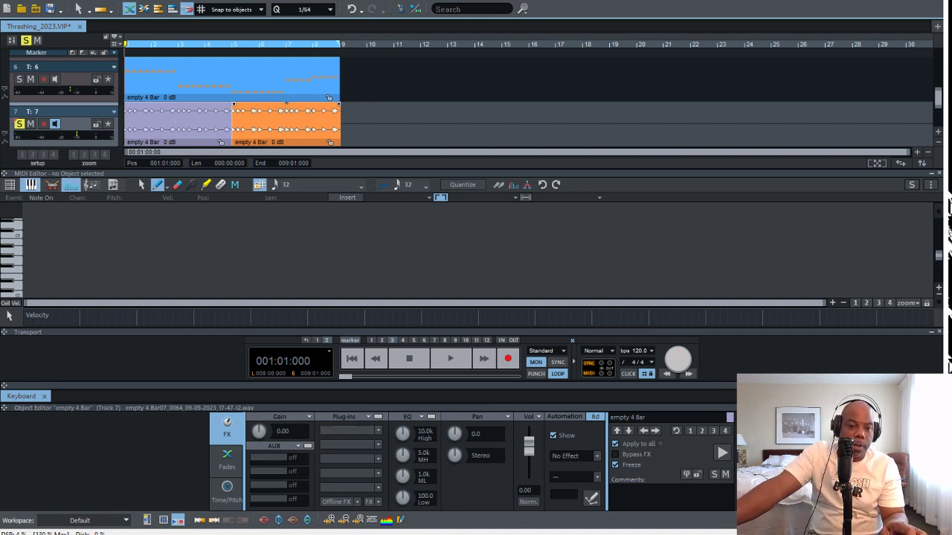
Collapse the Transport and close the MIDI Editor, and enlarge the Object Editor area
left_click(931, 332)
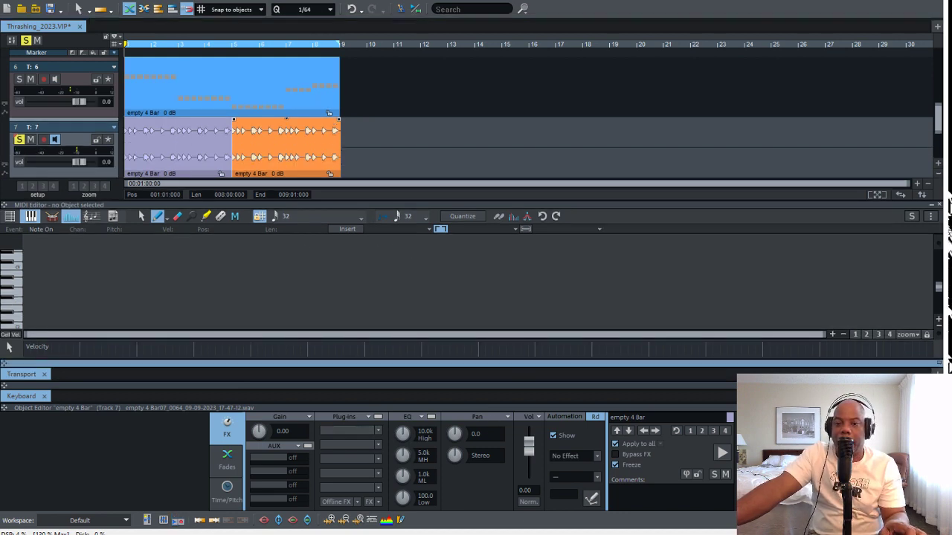
left_click(932, 408)
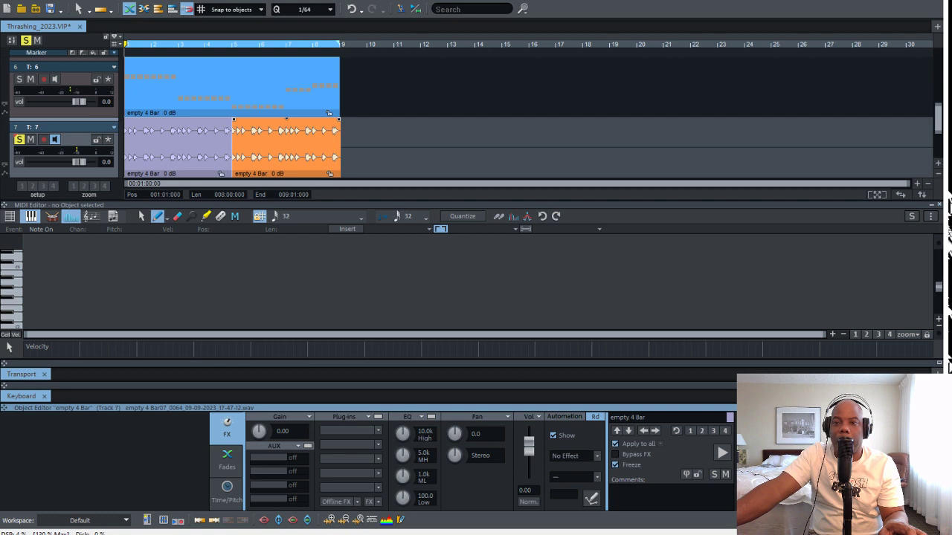
left_click(939, 205)
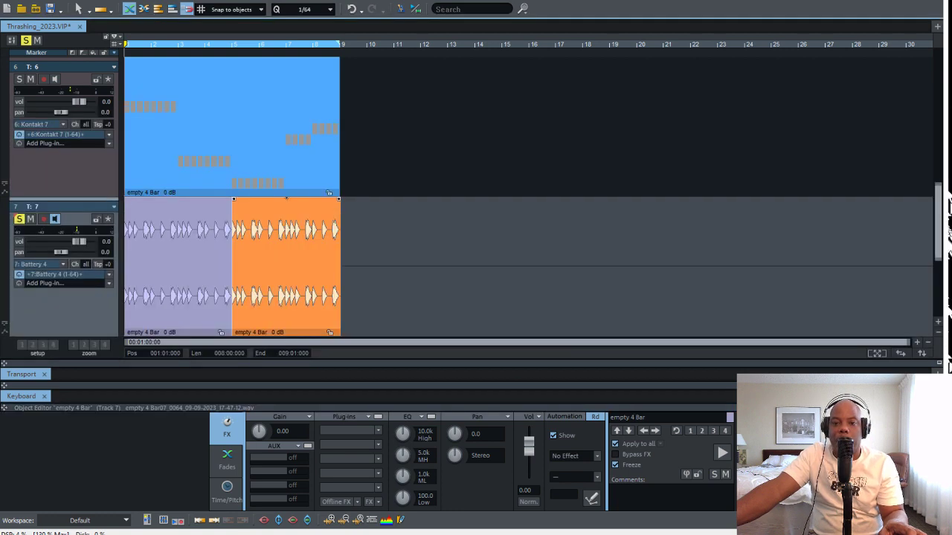
left_click_drag(882, 402, 873, 294)
left_click_drag(873, 374, 873, 381)
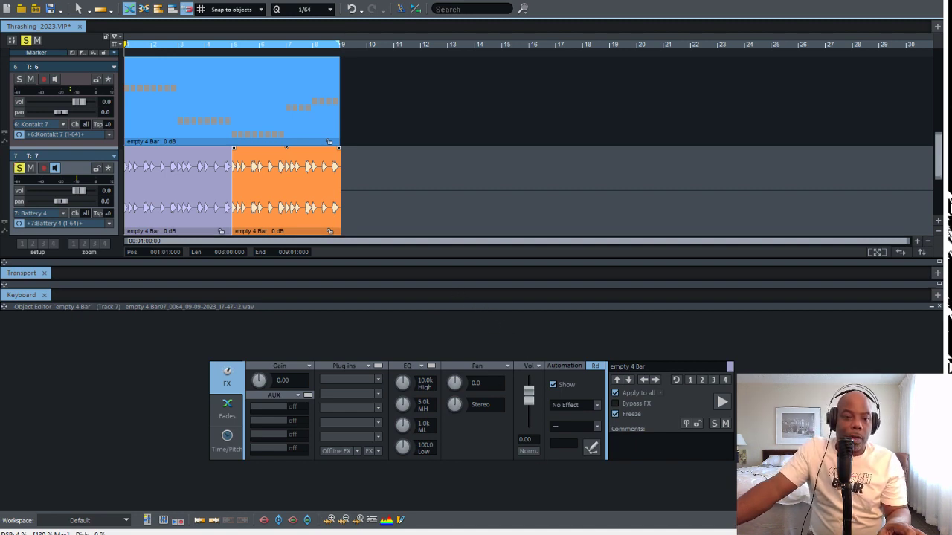
Examine the FX, Fades and Time/Pitch settings available for the frozen track 7 objects
left_click(200, 199)
left_click(288, 199)
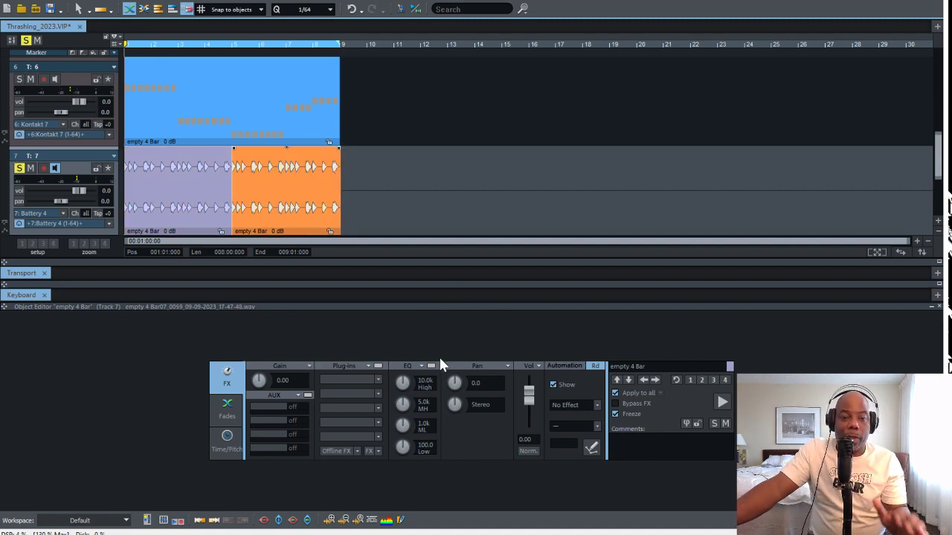
left_click(227, 409)
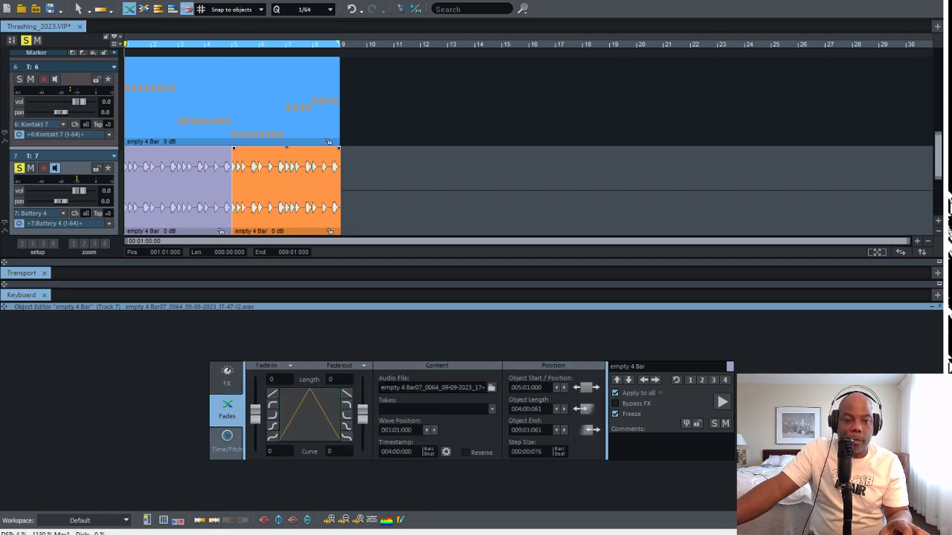
left_click(227, 442)
left_click(227, 375)
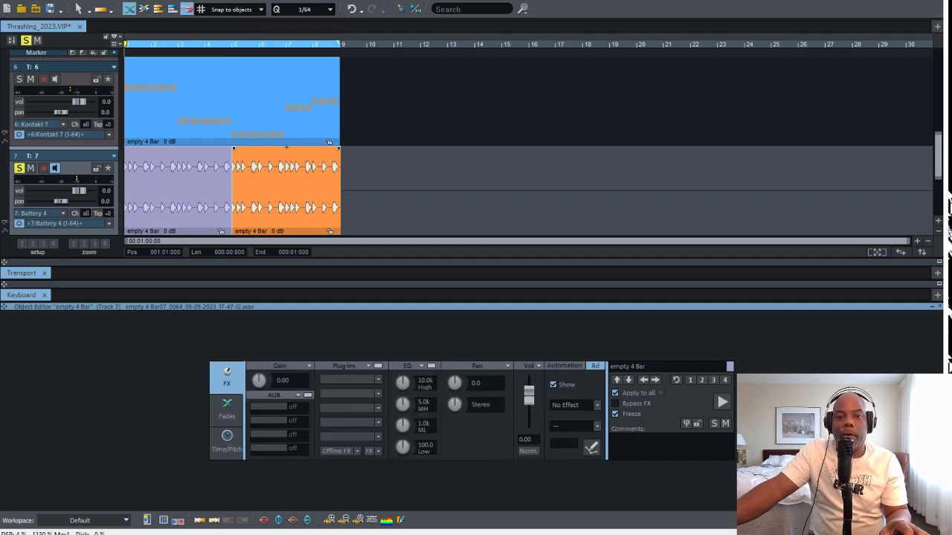
left_click(227, 443)
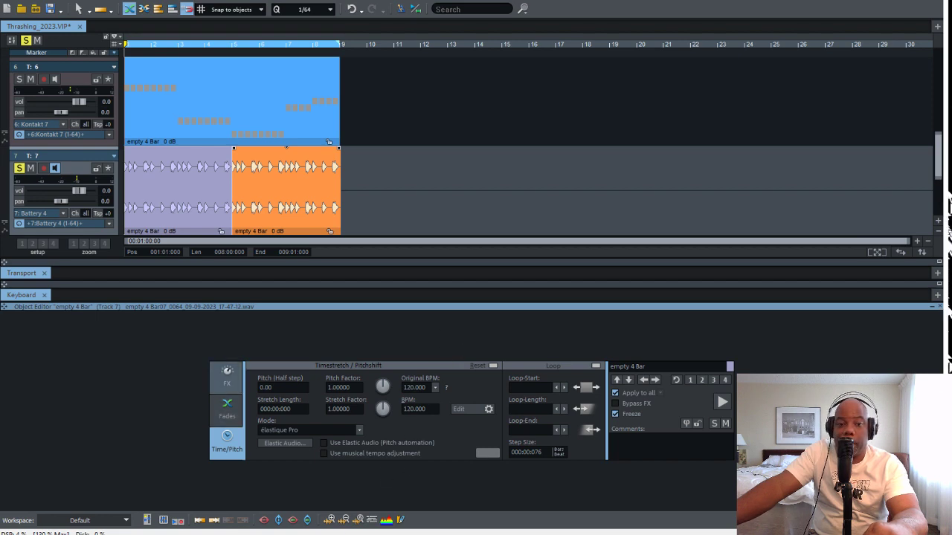
left_click(227, 377)
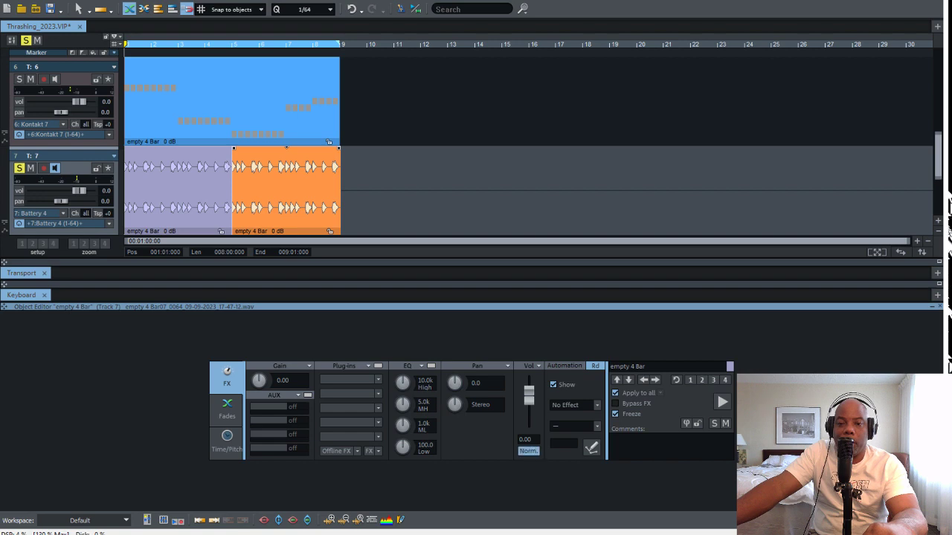
Normalize the frozen object in bars 5 to 8, and set its volume to -1.5 dB during playback
left_click(529, 451)
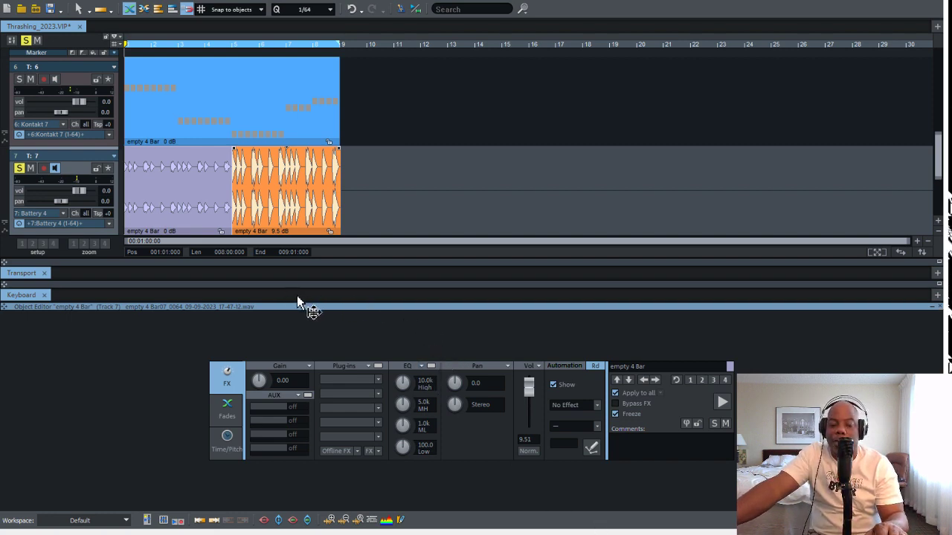
key("space")
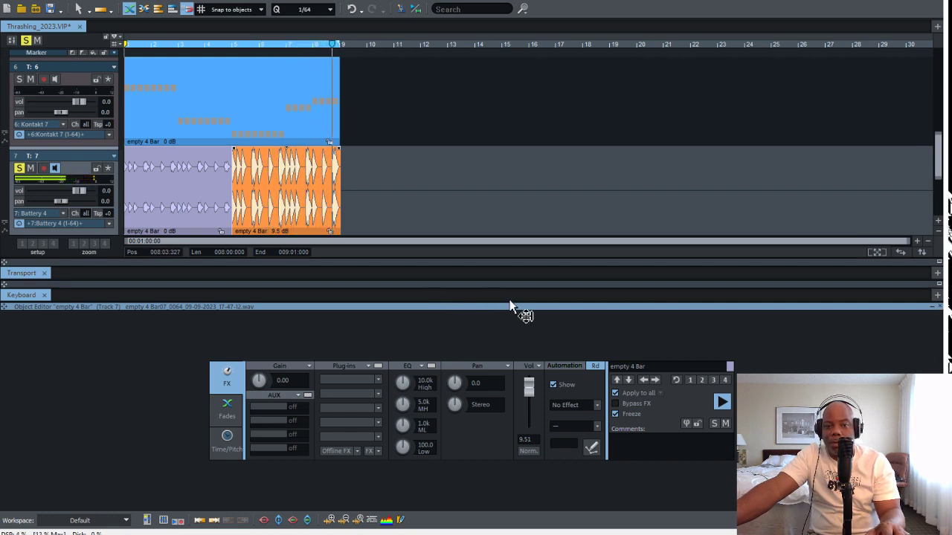
left_click_drag(529, 388, 529, 397)
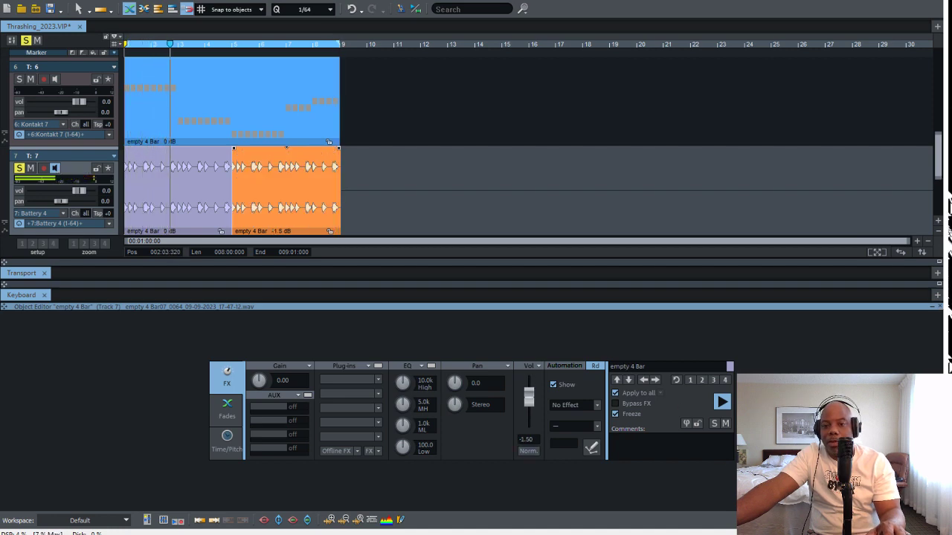
key("space")
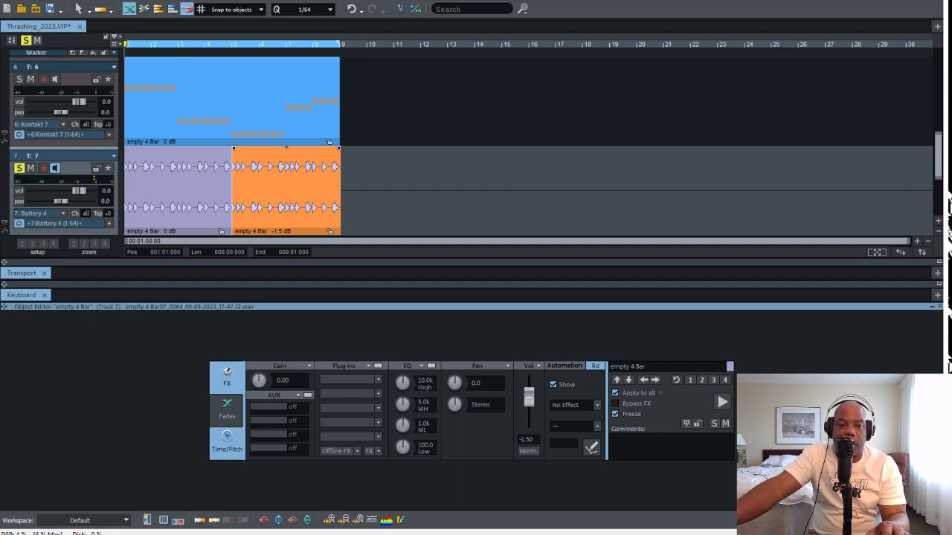
Pitch the bars 5 to 8 object down to a pitch factor of 0.75 (-4.98 half steps) and play the loop
left_click(227, 442)
left_click_drag(383, 387, 382, 394)
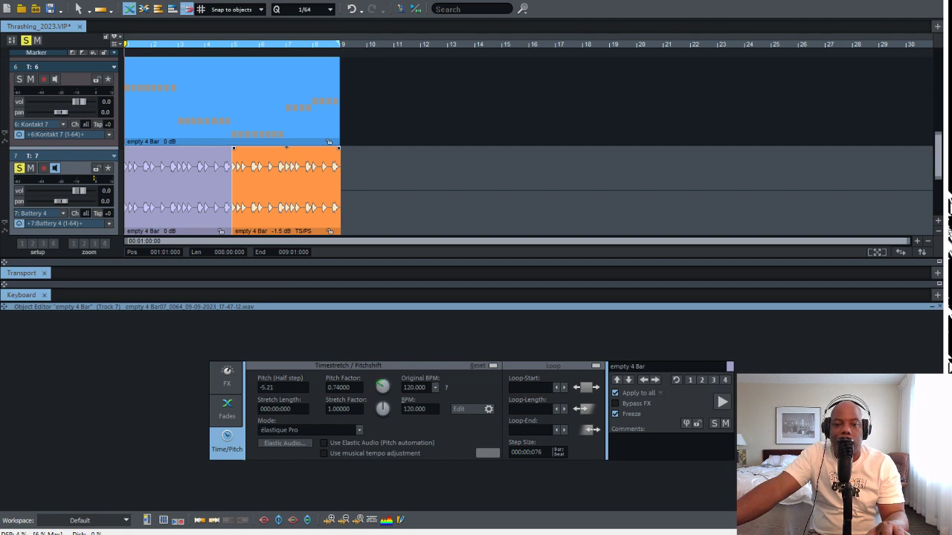
key("space")
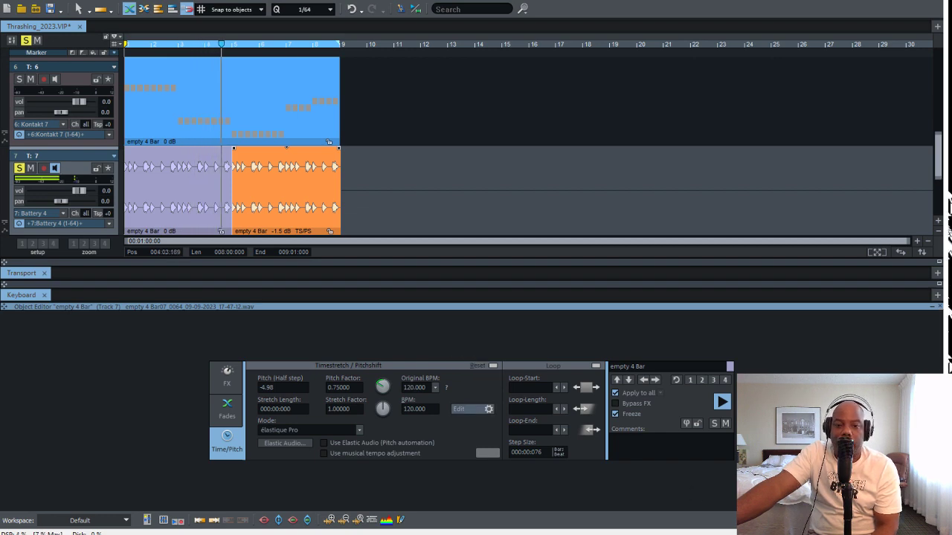
left_click(227, 376)
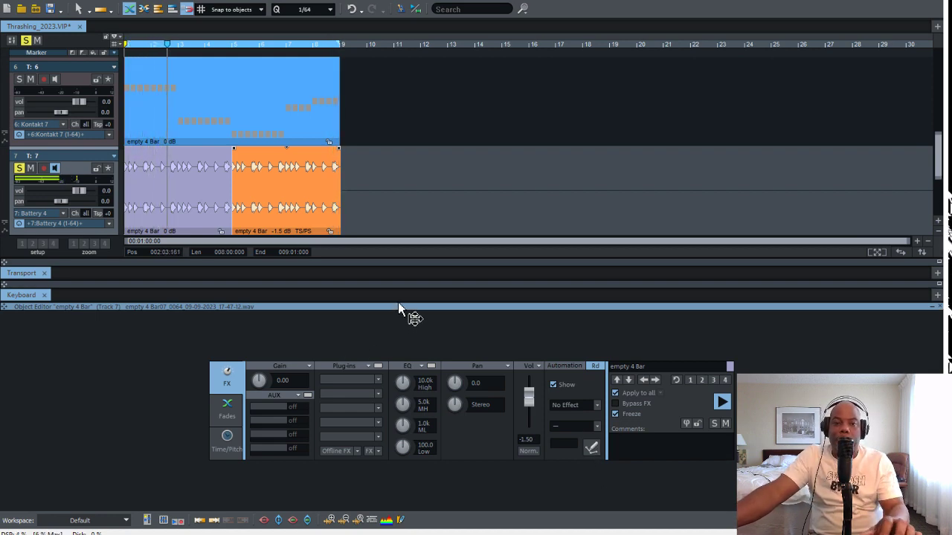
Stop playback at 007:03:347 and split the pitched track 7 object at the playhead
key("space")
key("space")
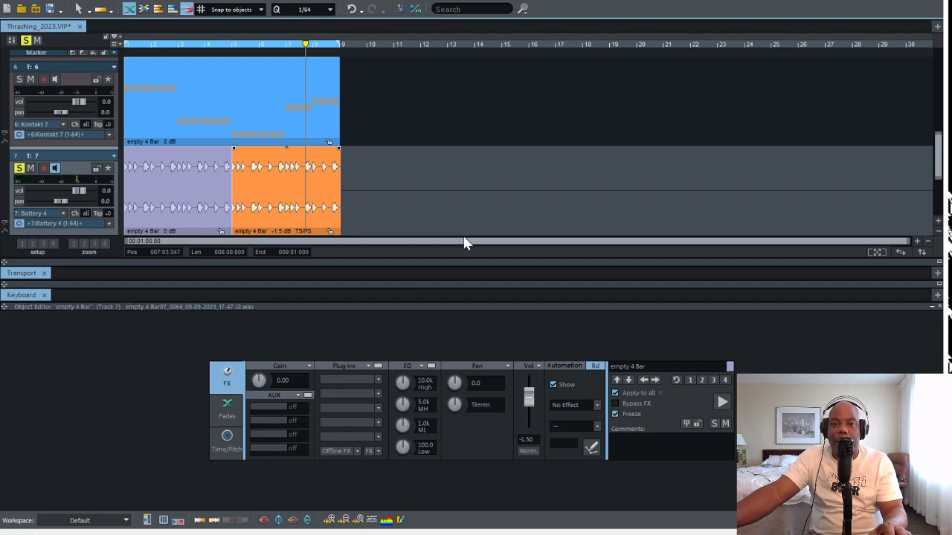
key("t")
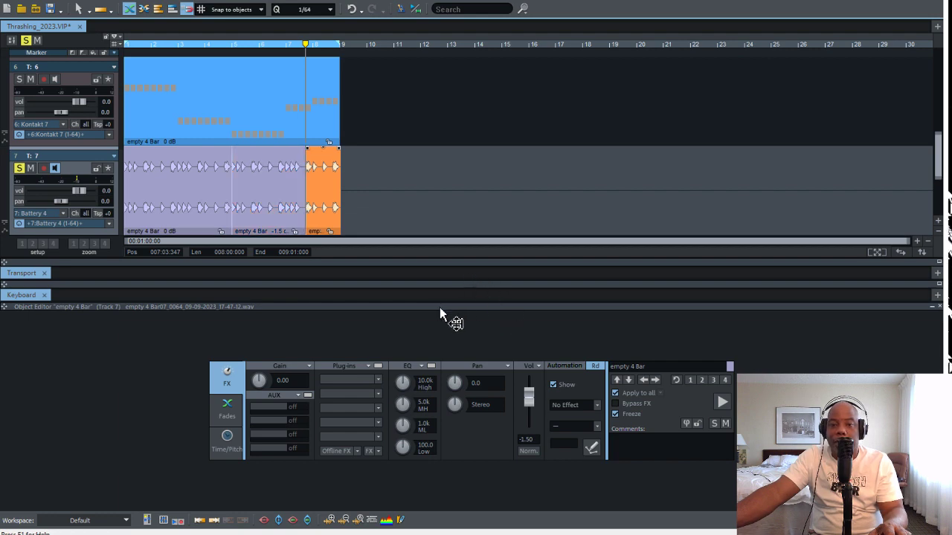
Step the selection between the split pieces, normalize the last piece after 007:03:347 and play the track
key("ctrl+alt+q")
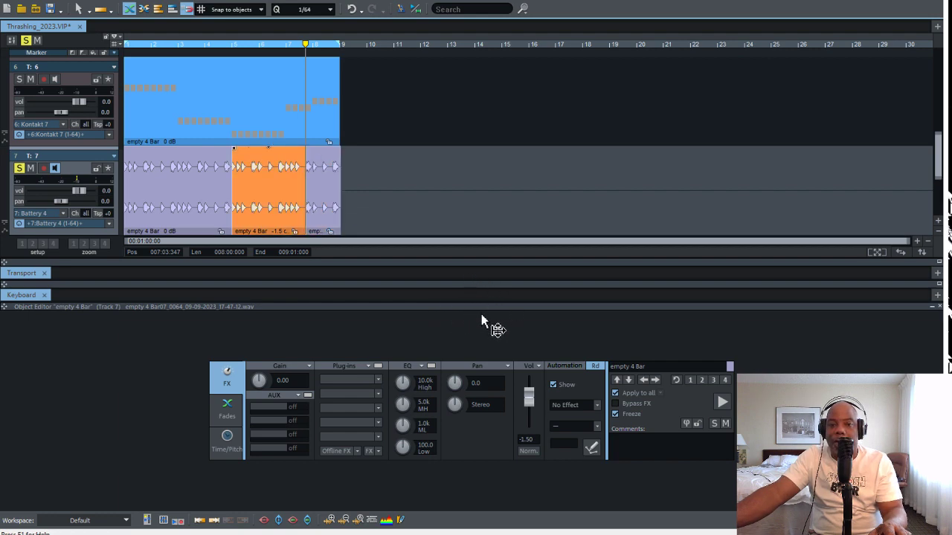
key("ctrl+alt+w")
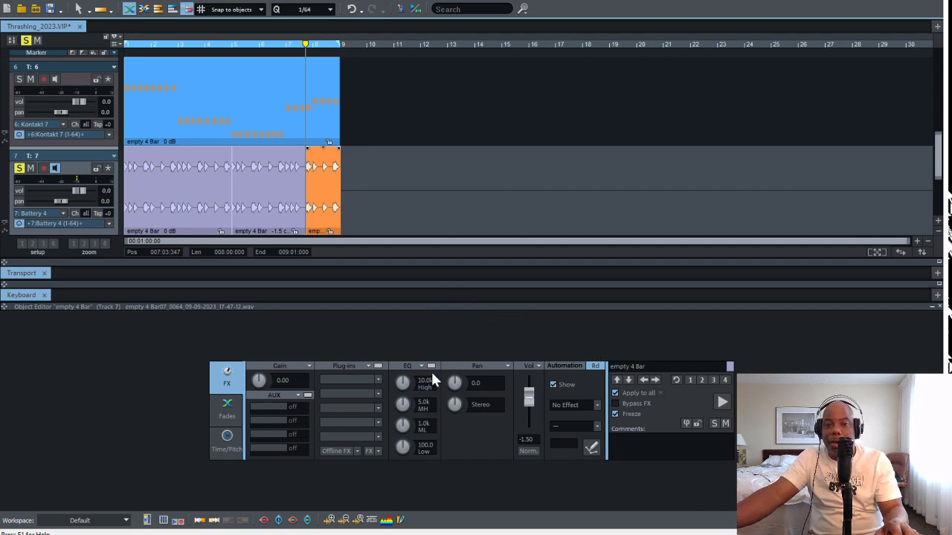
key("ctrl+alt+q")
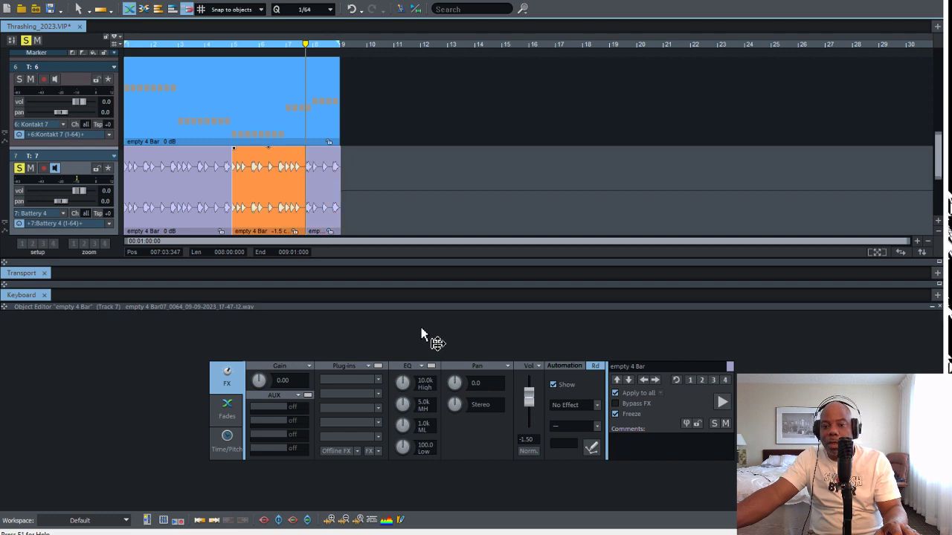
key("ctrl+alt+w")
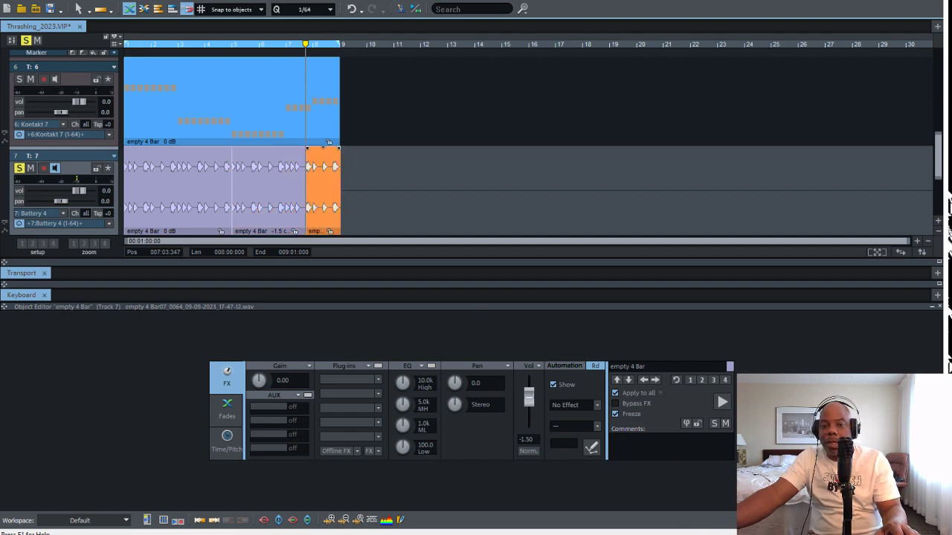
left_click(529, 452)
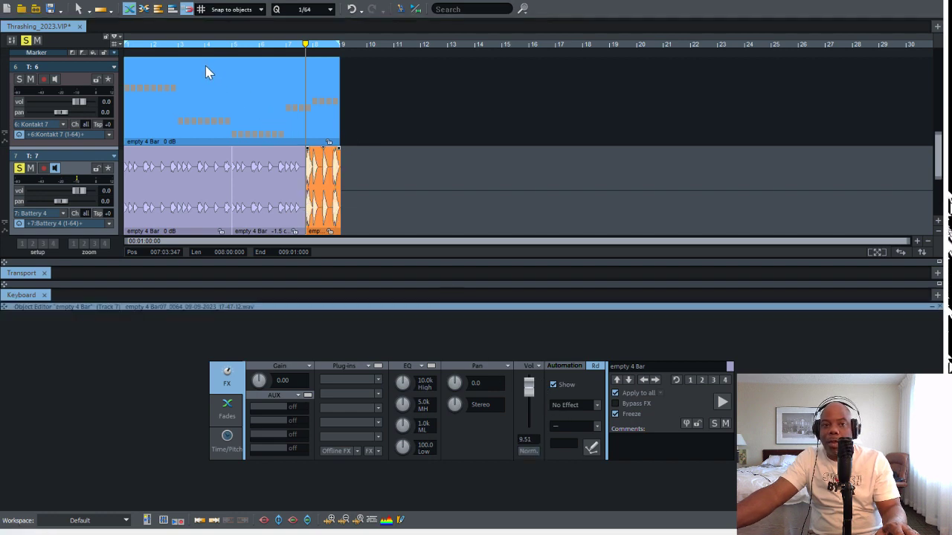
key("space")
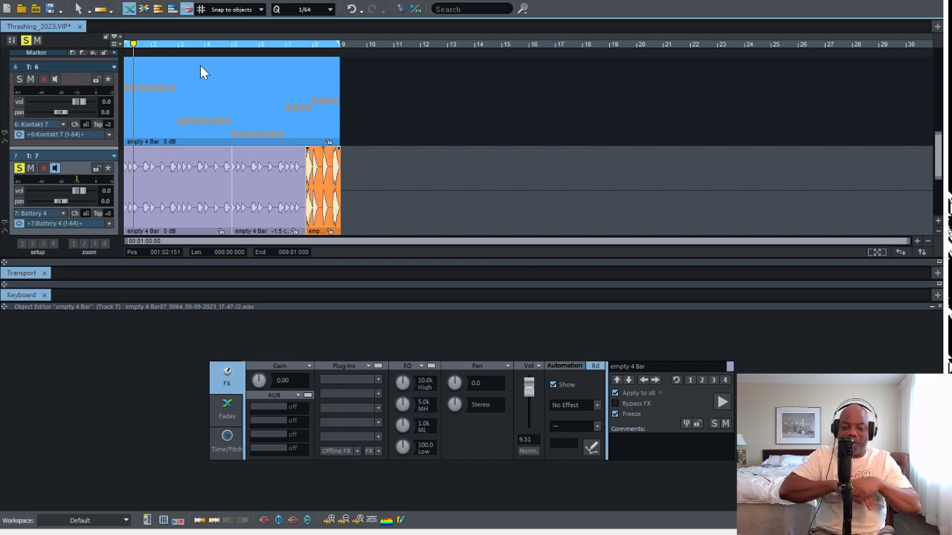
Audition the loop, then undo the normalizing, split and pitch edits on the frozen track 7 audio back to 0 dB
key("space")
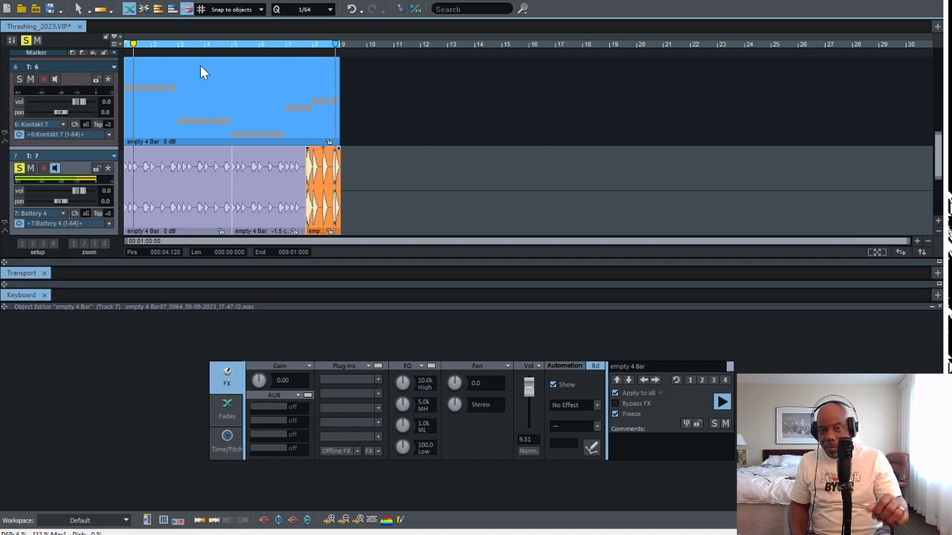
key("space")
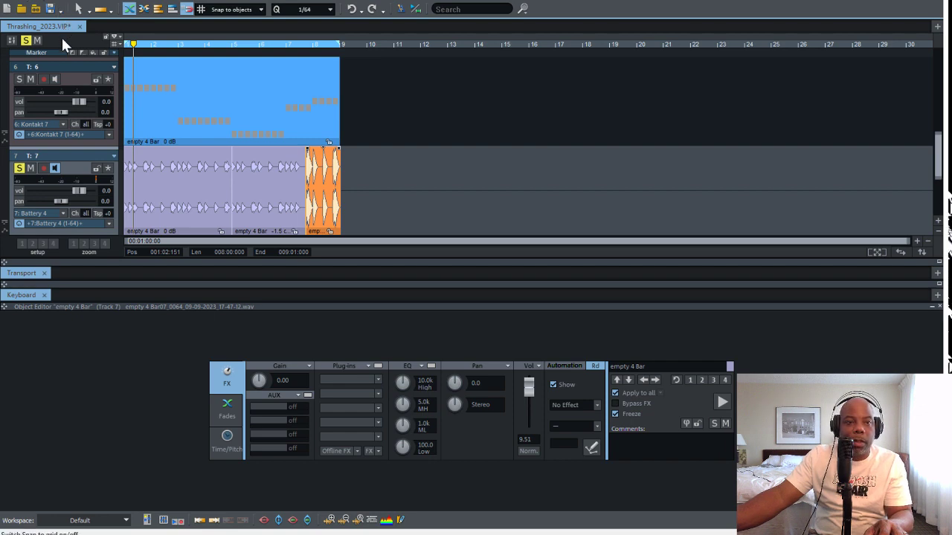
left_click(63, 66)
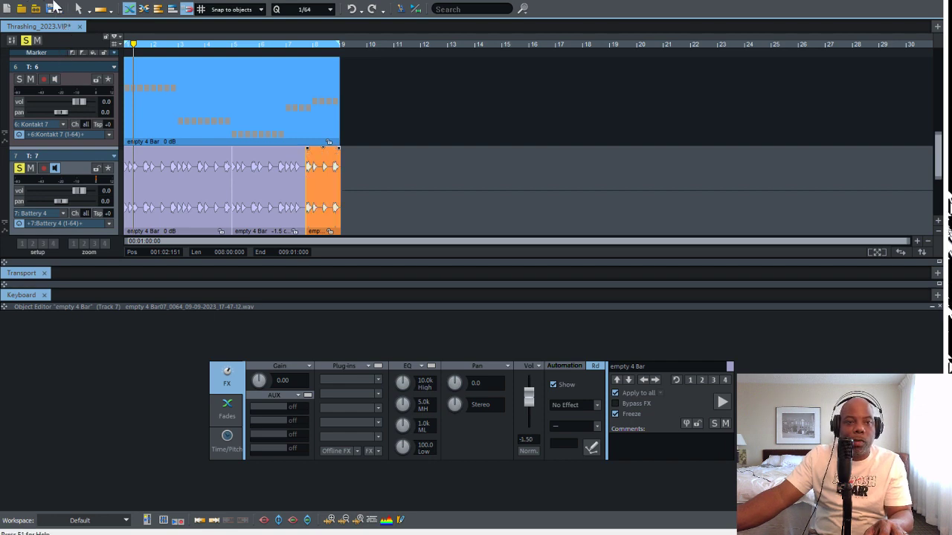
left_click(63, 70)
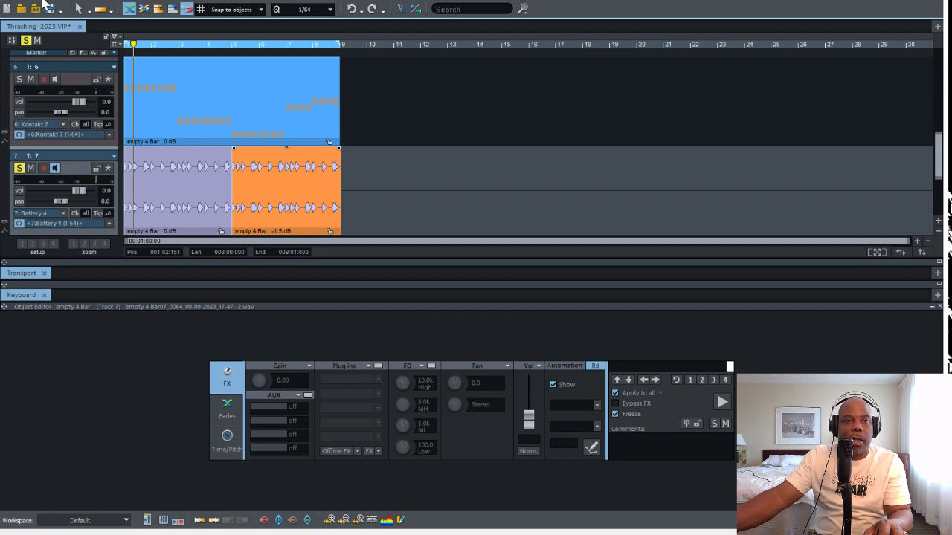
key("ctrl+z")
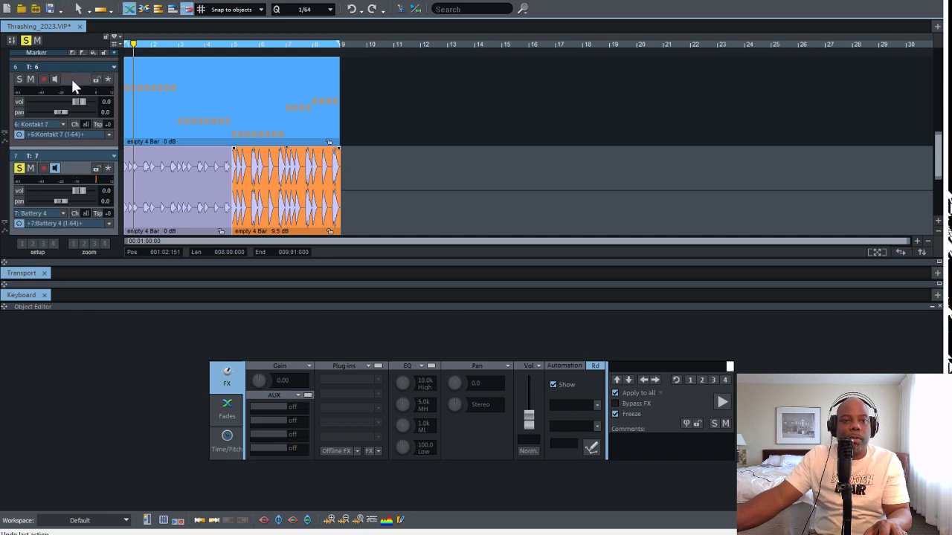
key("ctrl+z")
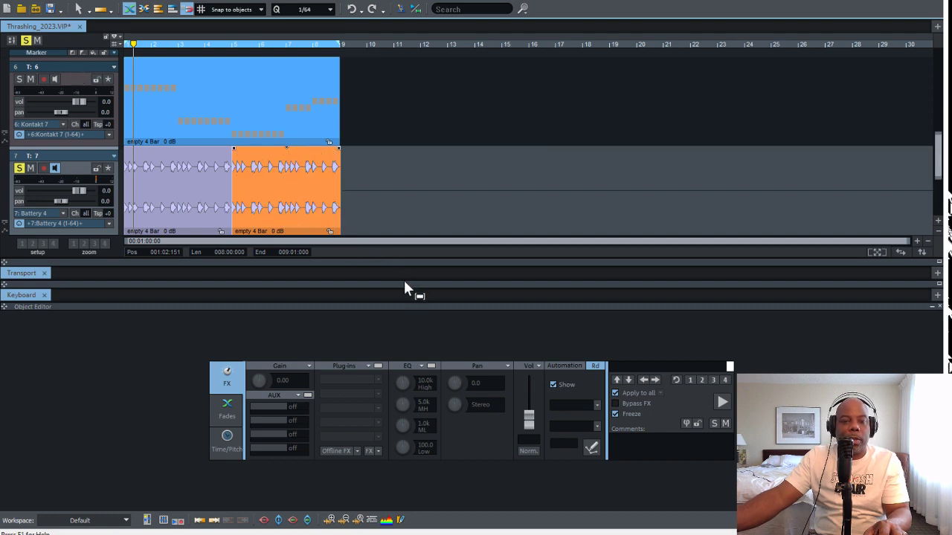
Glue both track 7 audio objects into one and unfreeze the result back to the original MIDI objects
left_click_drag(403, 279, 331, 288)
left_click_drag(589, 331, 259, 293)
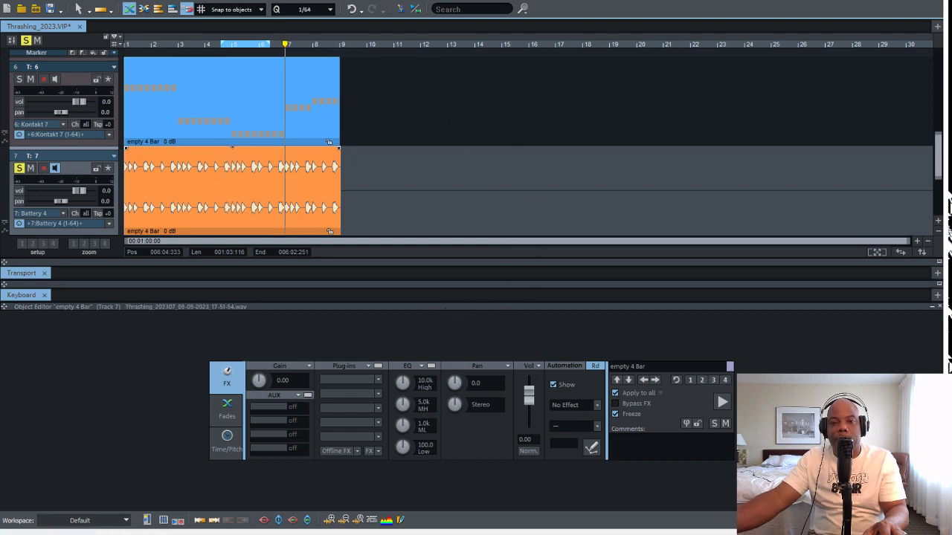
left_click(233, 149)
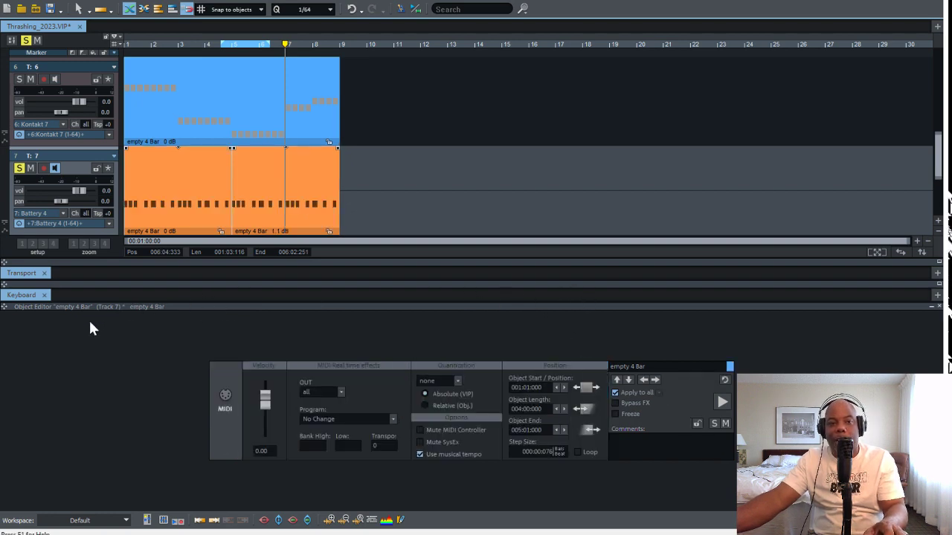
Open the track 7 MIDI object in bars 5 to 8 in the MIDI Editor and put away the Object Editor
left_click_drag(610, 216, 612, 293)
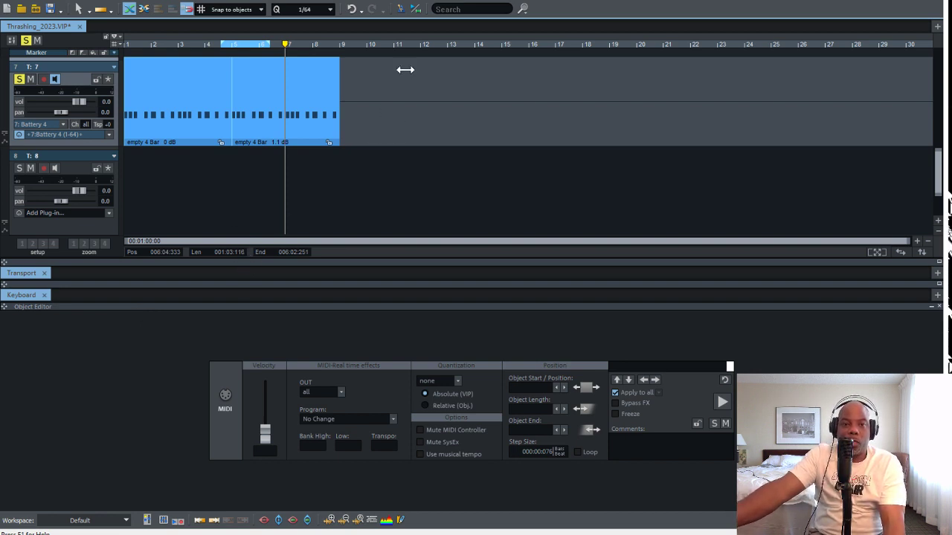
left_click_drag(404, 70, 329, 85)
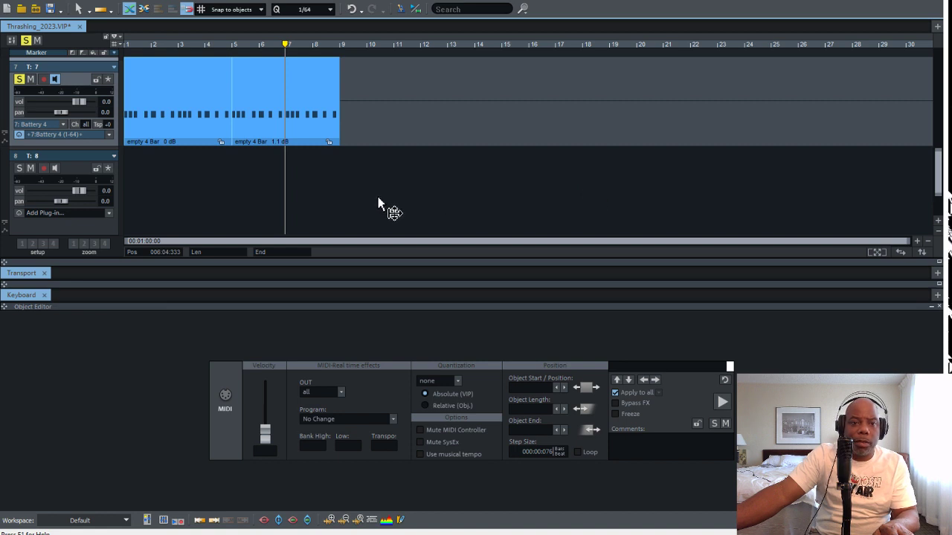
key("ctrl+shift+o")
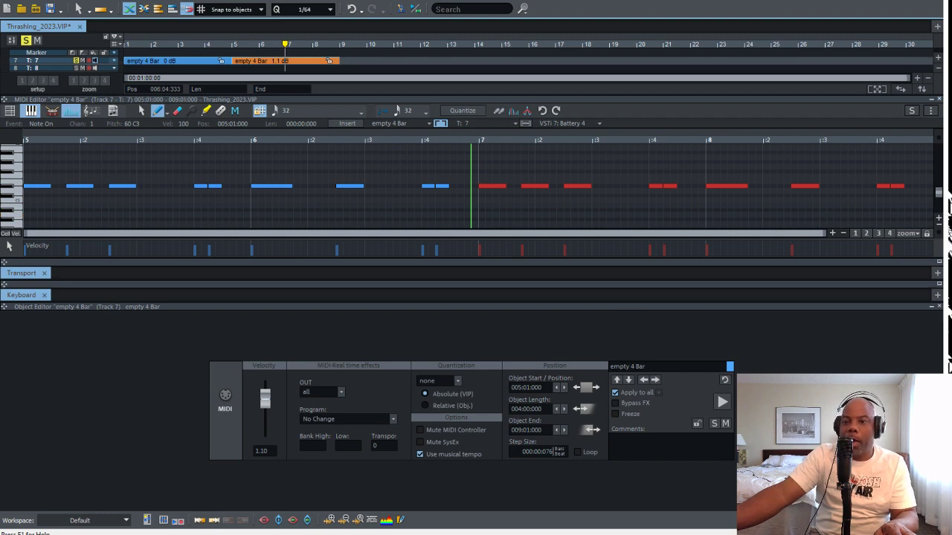
left_click(939, 307)
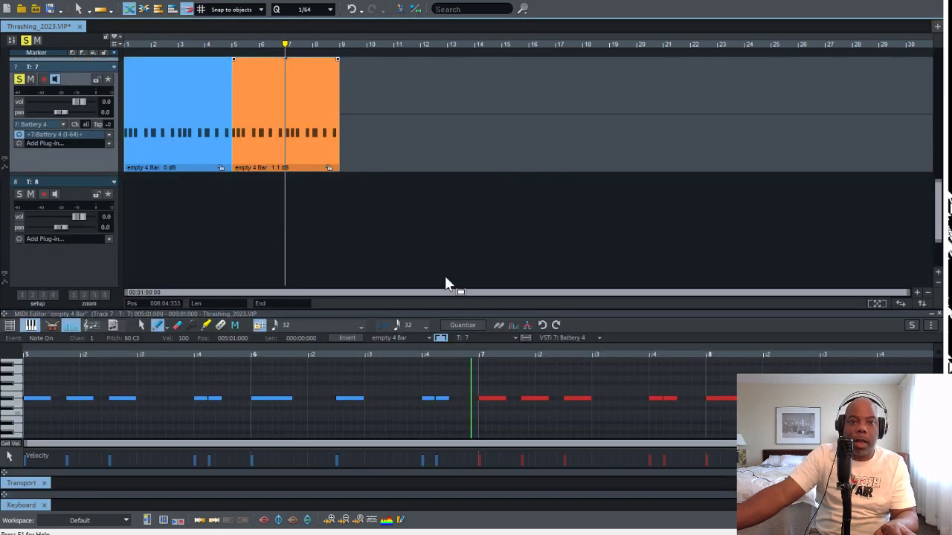
Glue the two four-bar MIDI objects on track 7 into one eight-bar object
left_click(207, 154)
left_click_drag(366, 145, 172, 132)
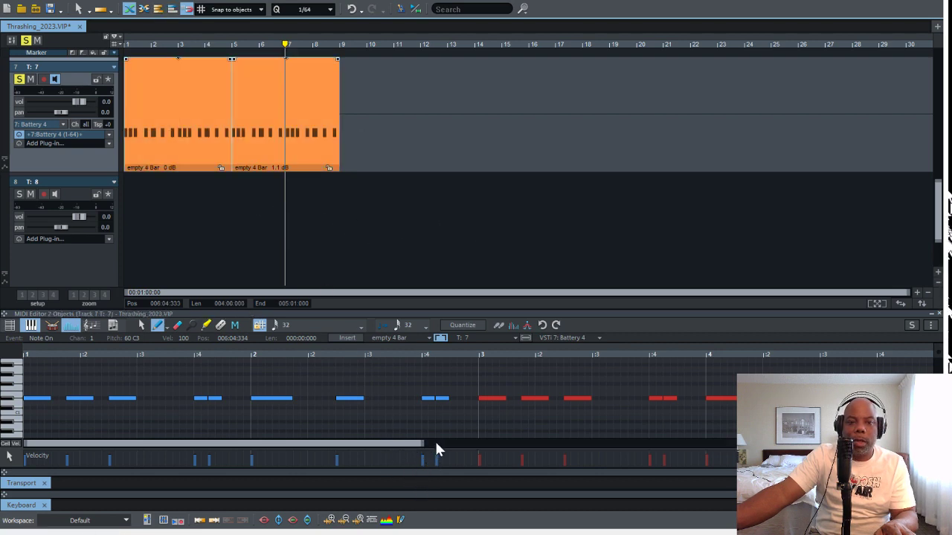
key("ctrl+shift+g")
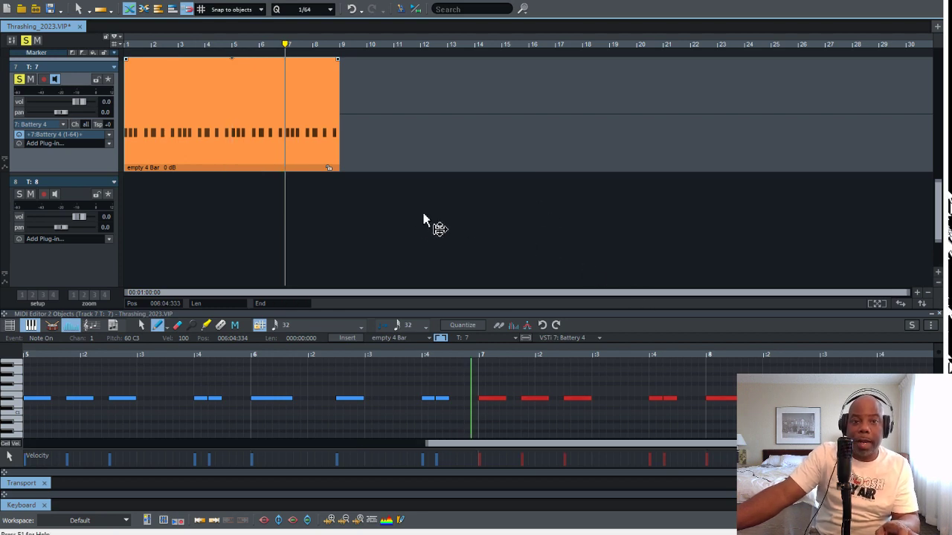
Turn off solo for the whole project so that all tracks play together
scroll(589, 214, "up", 4)
scroll(585, 209, "down", 5)
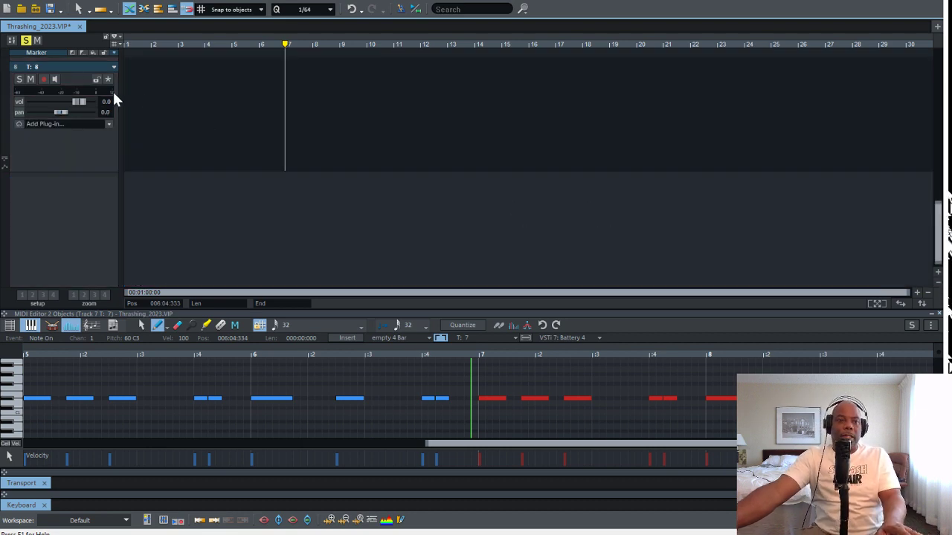
left_click(27, 41)
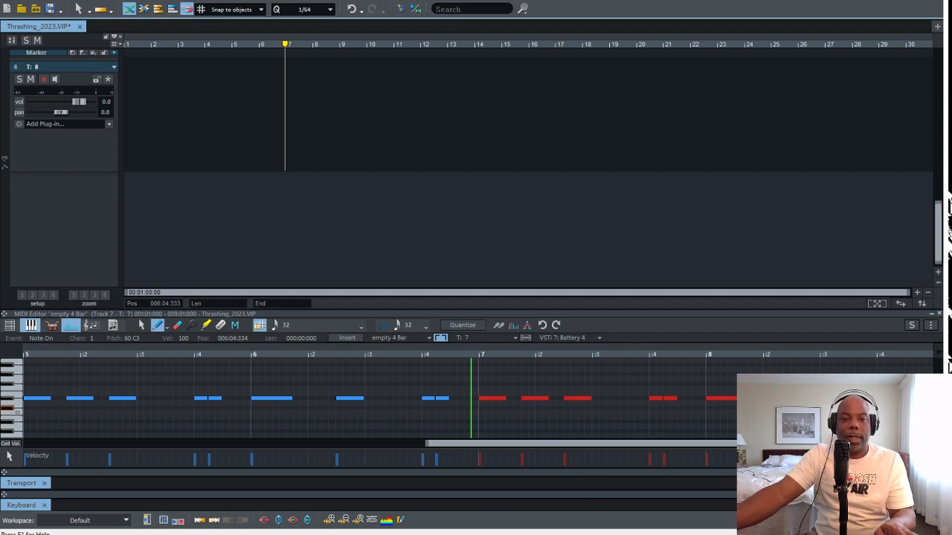
Restore the Transport and play the full arrangement from bar 1
double_click(21, 484)
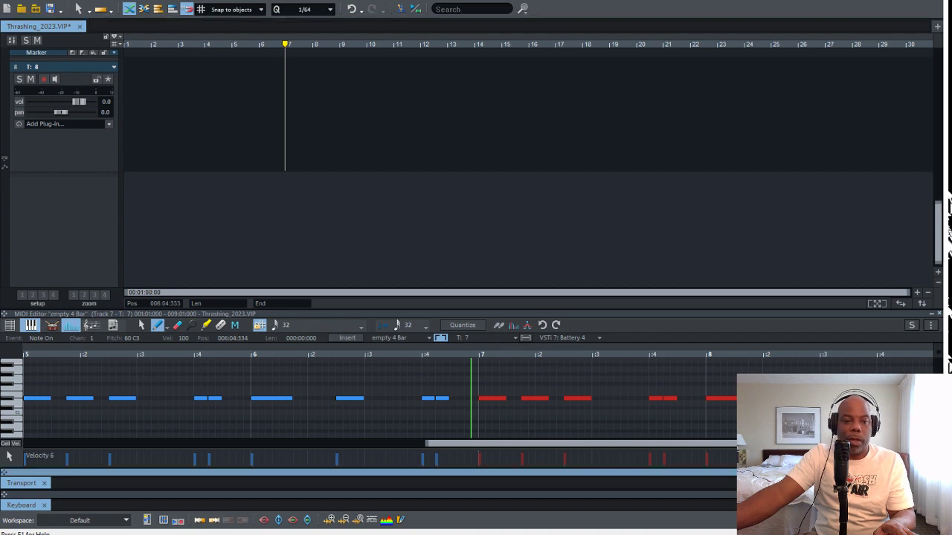
key("Home")
key("space")
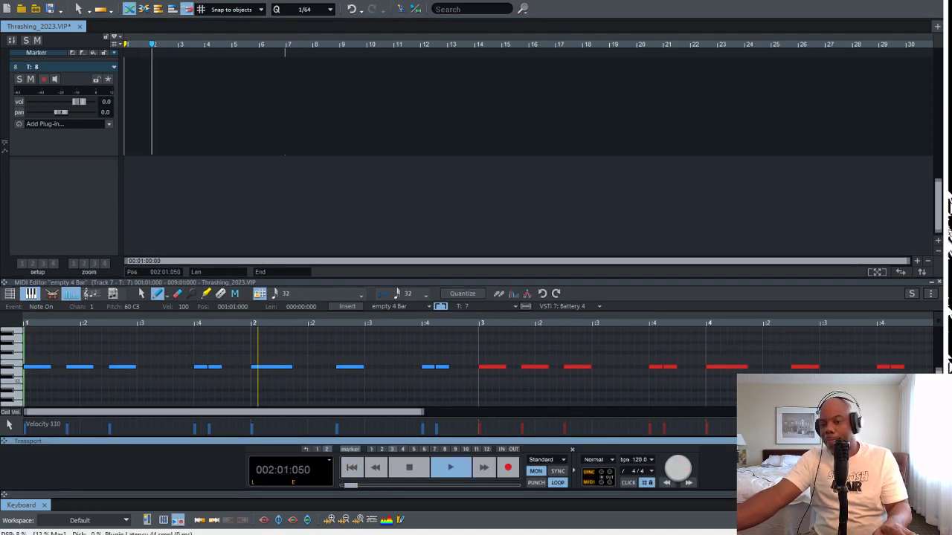
scroll(803, 278, "up", 7)
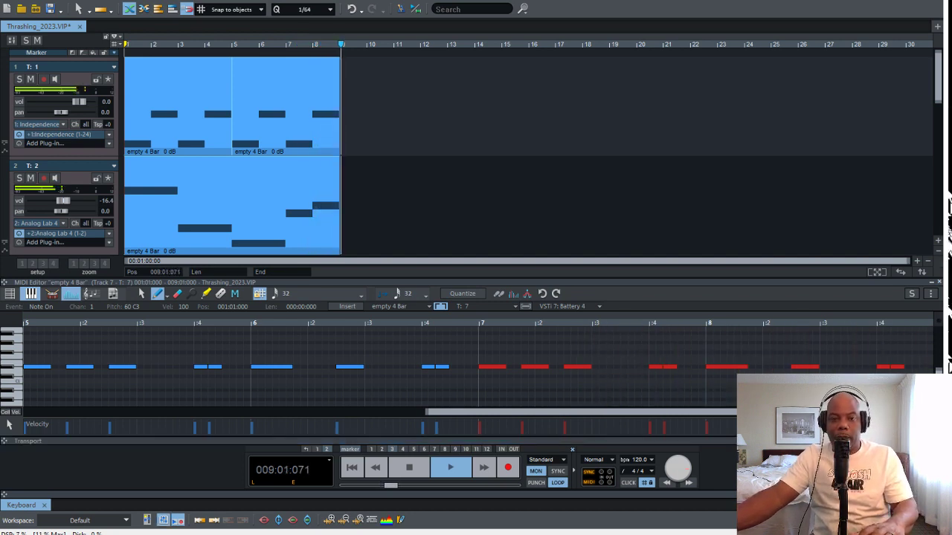
key("space")
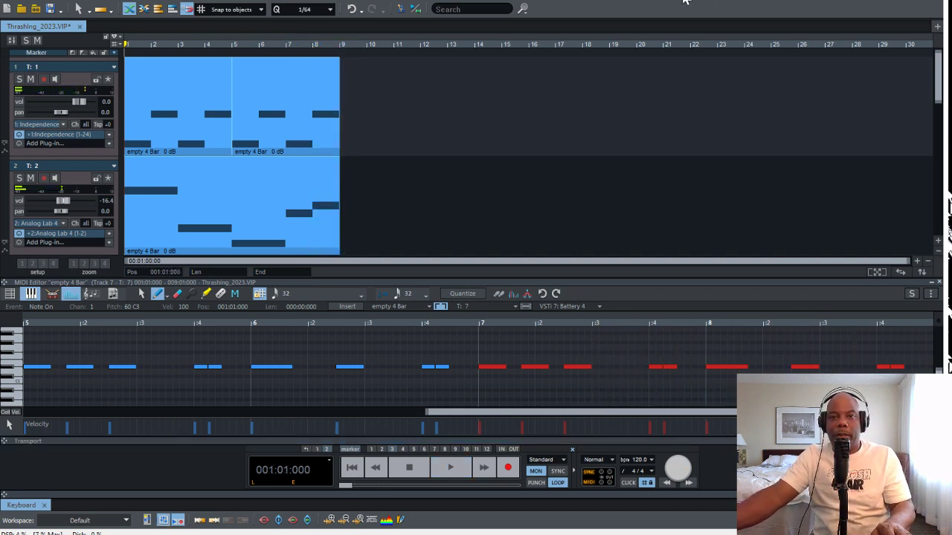
key("space")
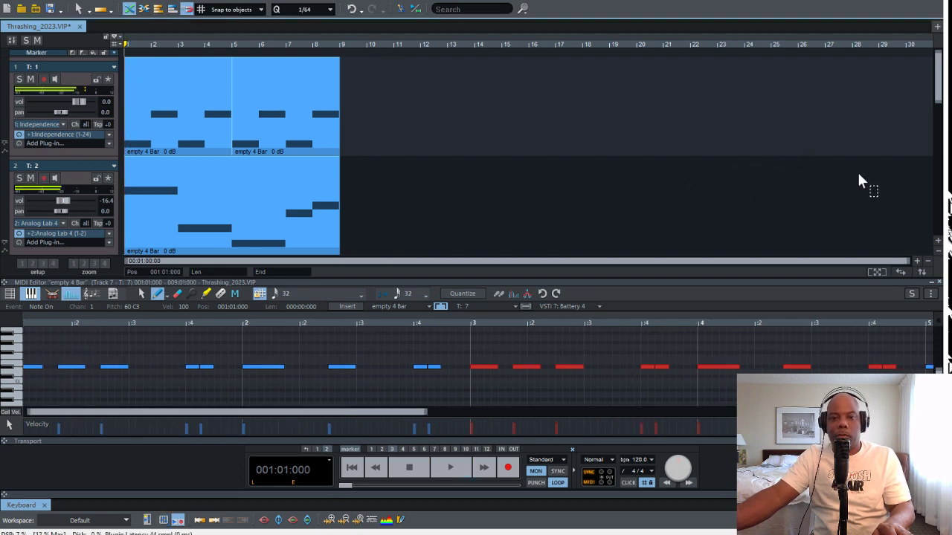
Set the loop range to the eight bars from 001:01:000 to 009:01:000, and play and stop the loop
left_click_drag(518, 72, 133, 93)
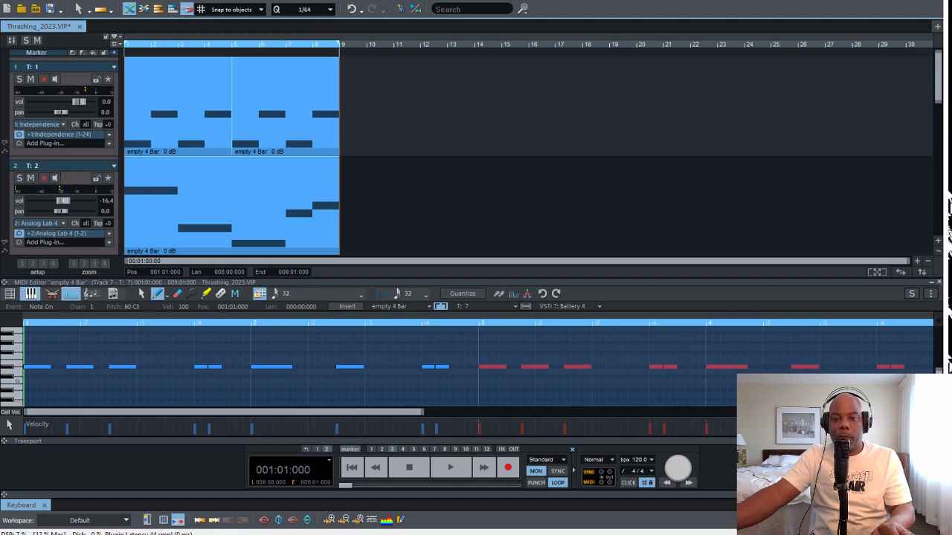
key("space")
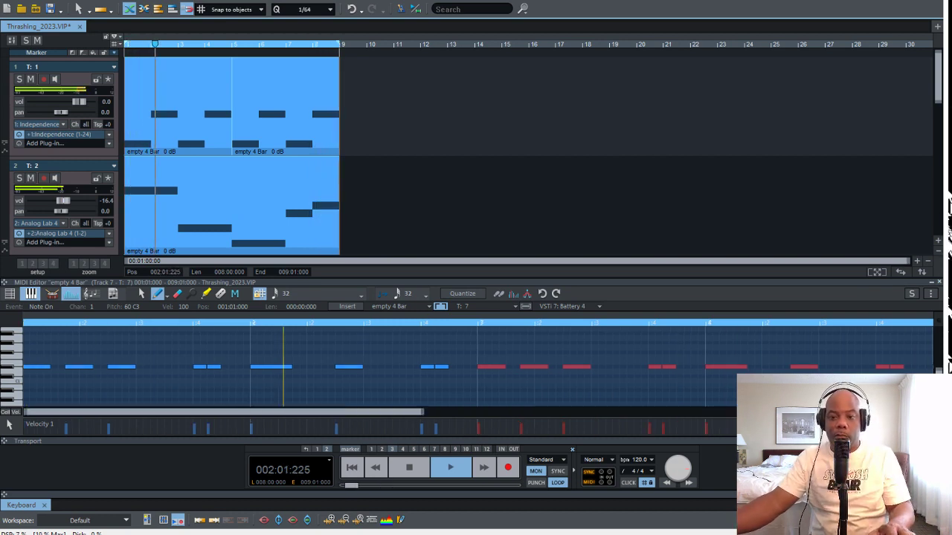
key("space")
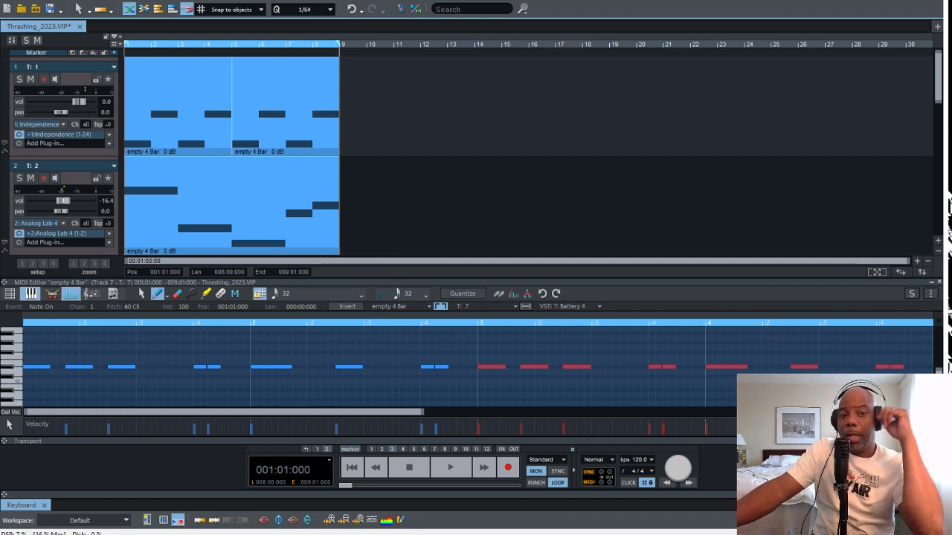
Glue the two four-bar Independence MIDI objects on track 1 into one eight-bar object
scroll(528, 156, "down", 6)
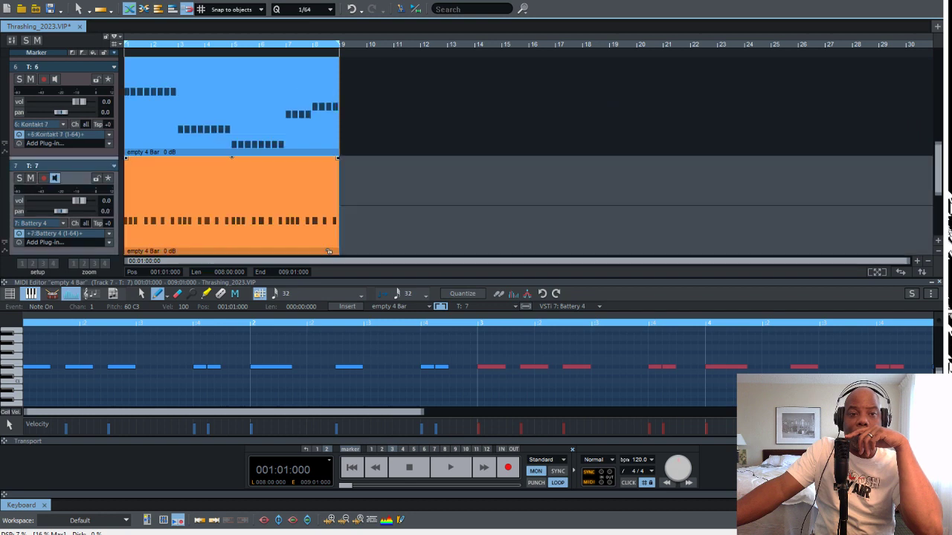
scroll(528, 156, "up", 1)
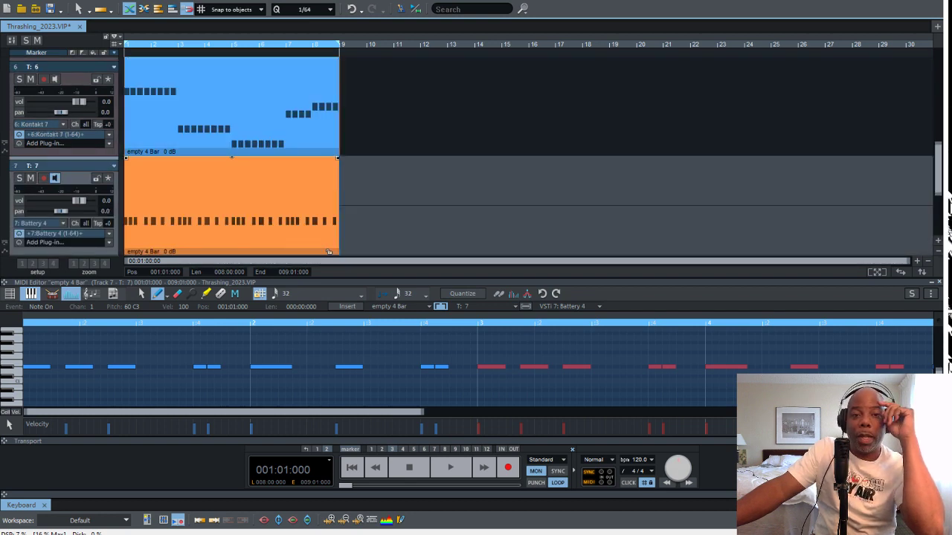
scroll(330, 252, "up", 5)
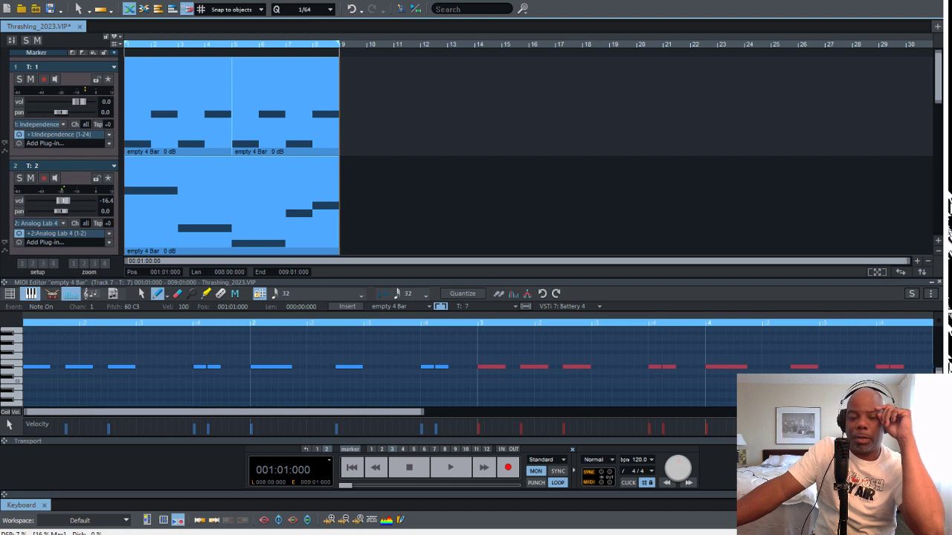
left_click_drag(444, 110, 227, 120)
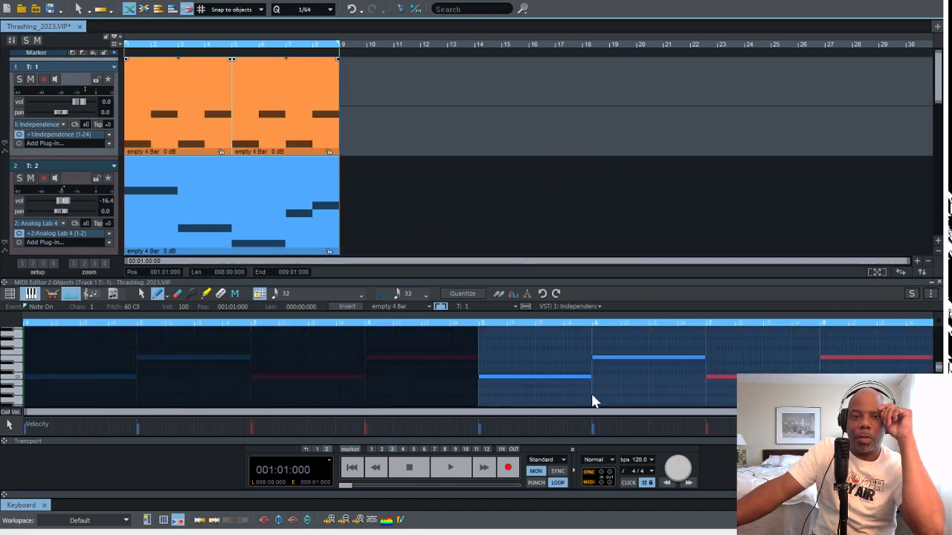
key("g")
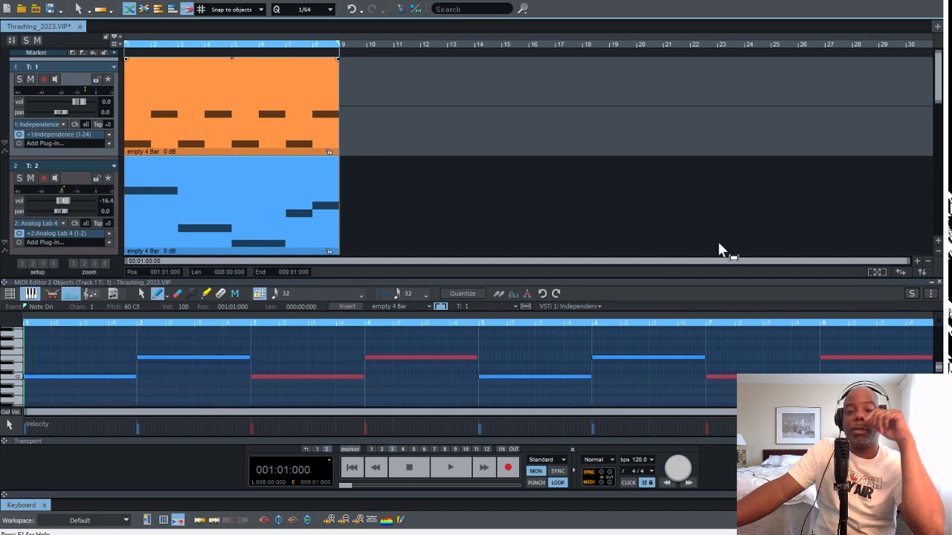
Freeze the MIDI objects on all seven tracks to audio and minimize the MIDI Editor
key("ctrl+a")
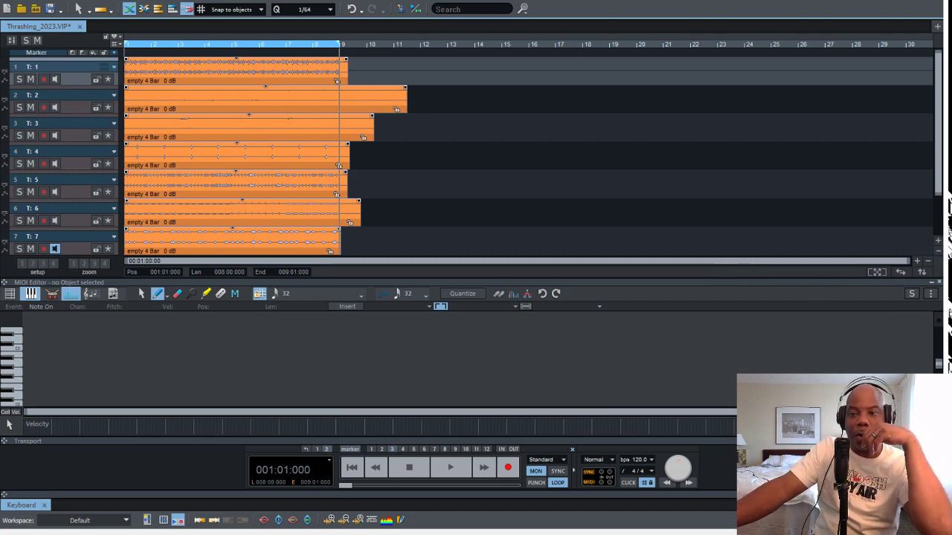
left_click(932, 282)
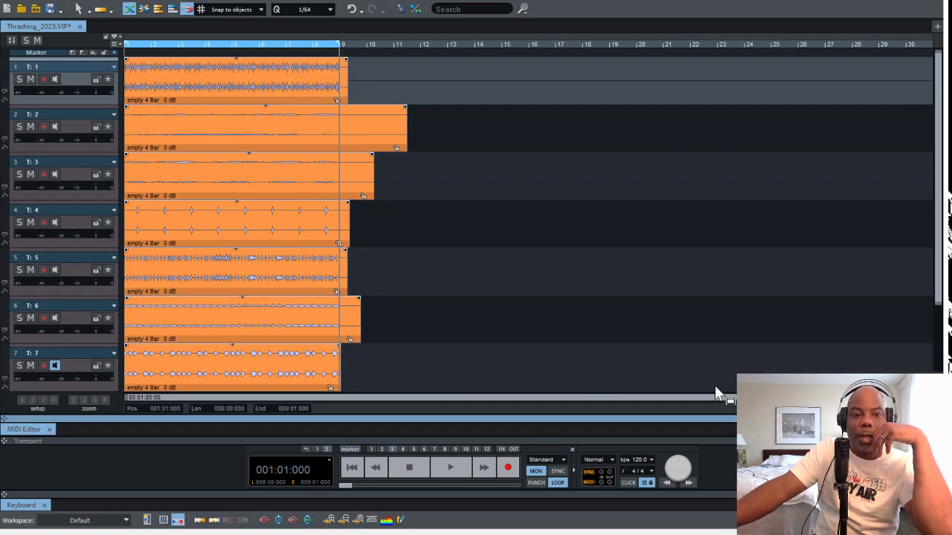
scroll(665, 387, "down", 1)
scroll(665, 387, "up", 1)
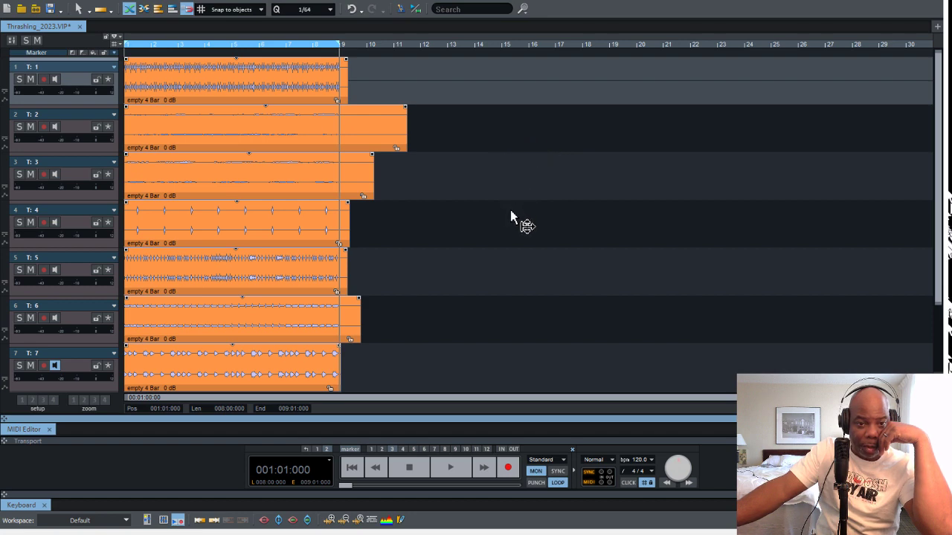
Clear the selection of all frozen objects, select only the track 1 object and fit the range to its length
key("Down")
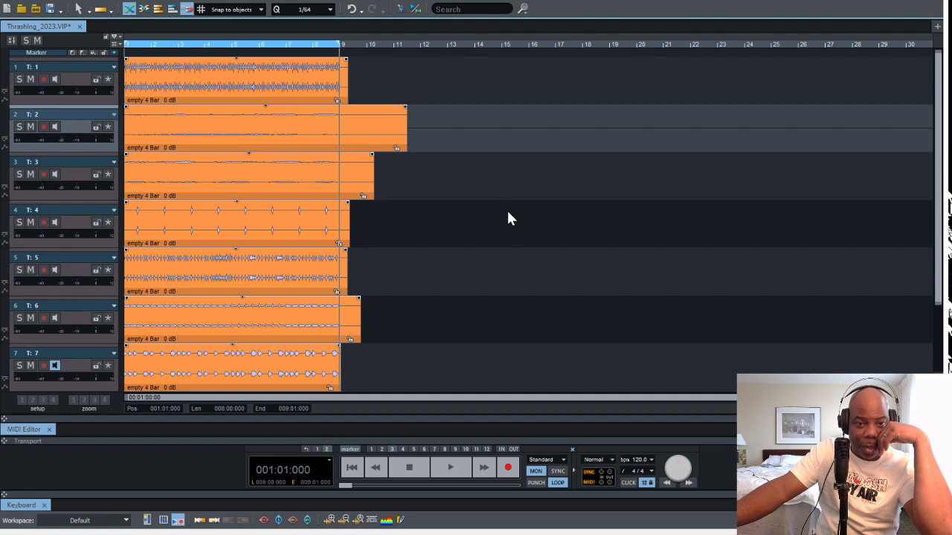
left_click(550, 332)
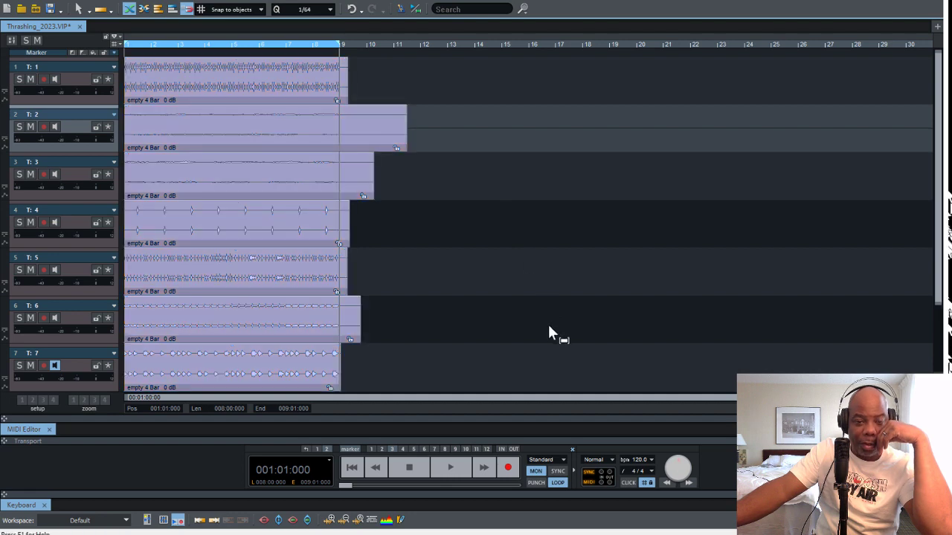
left_click_drag(481, 142, 460, 135)
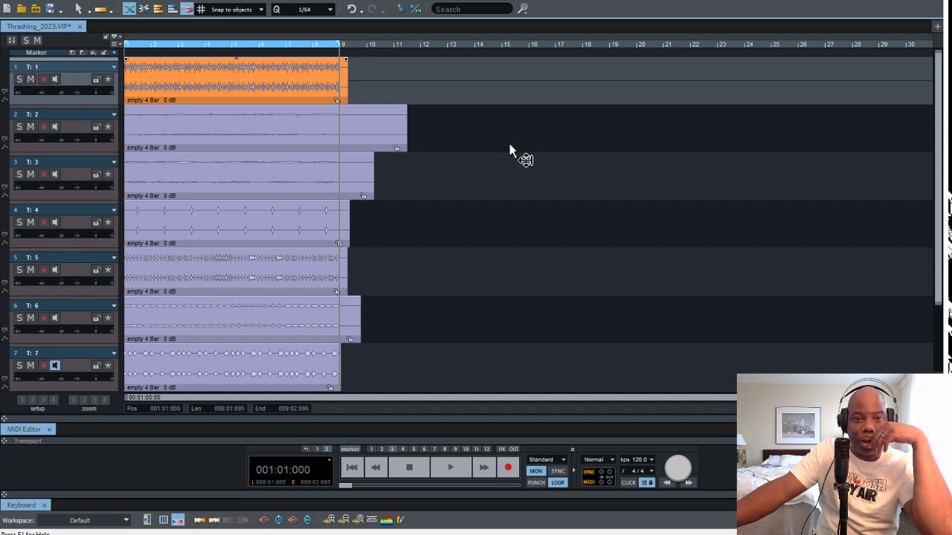
Split the track 1 object just before bar 9, at 008:04:344, and delete its leftover tail
left_click(577, 325)
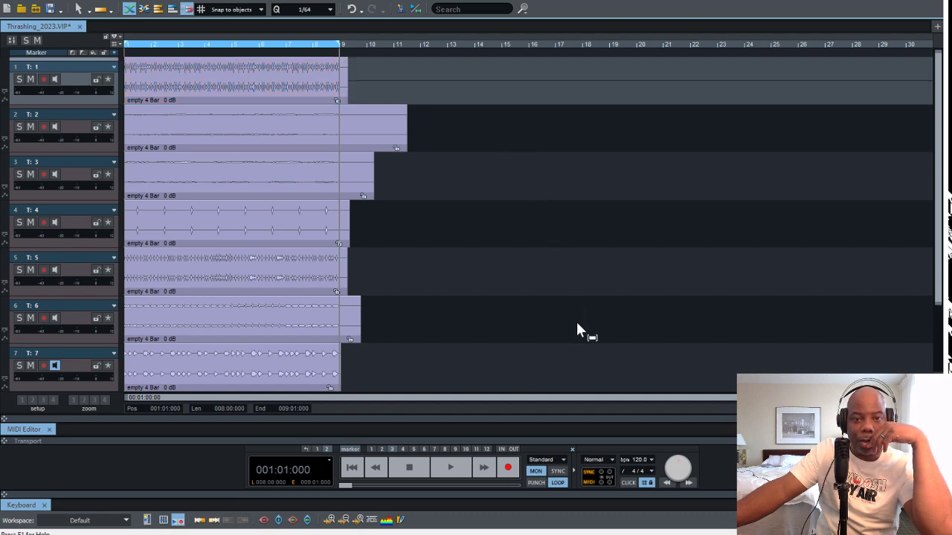
left_click_drag(520, 145, 475, 148)
left_click(480, 123)
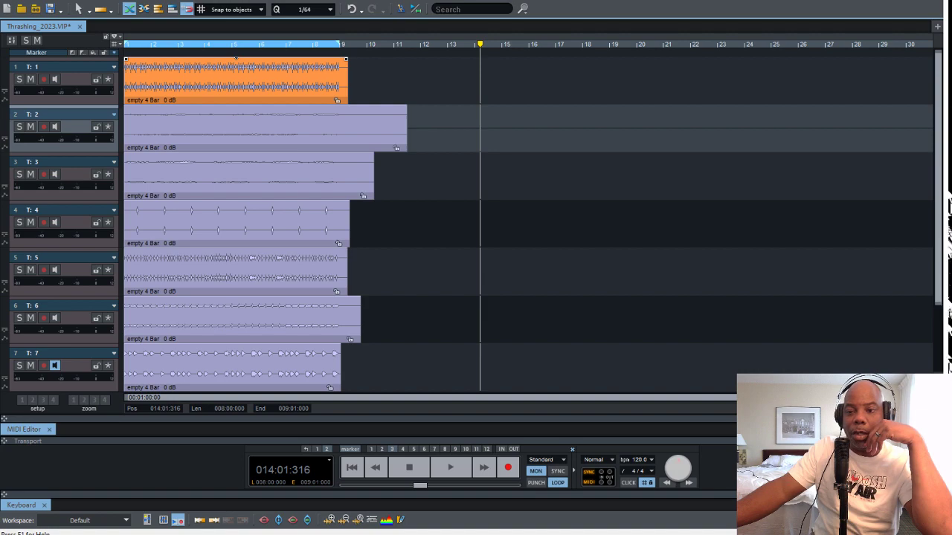
key("ctrl+Up")
key("ctrl+Up")
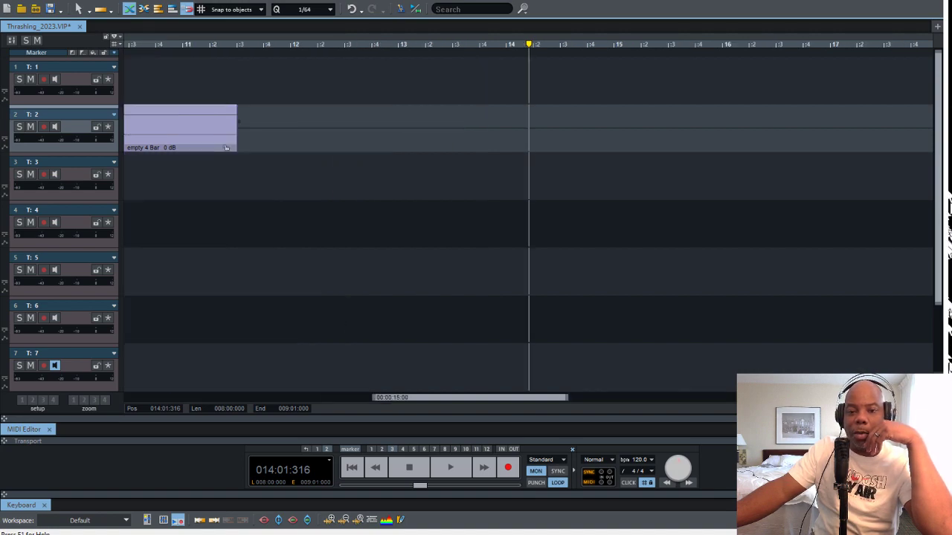
left_click_drag(470, 397, 335, 397)
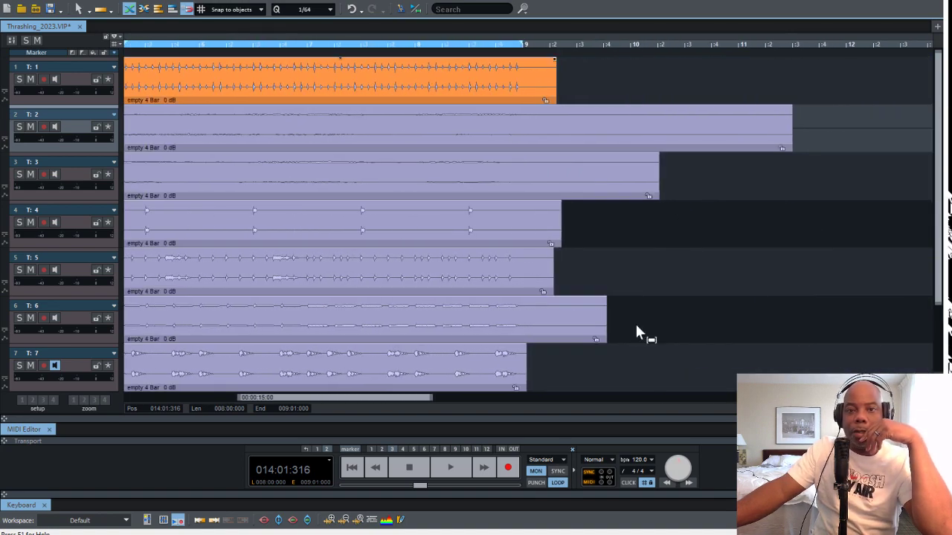
left_click(779, 94)
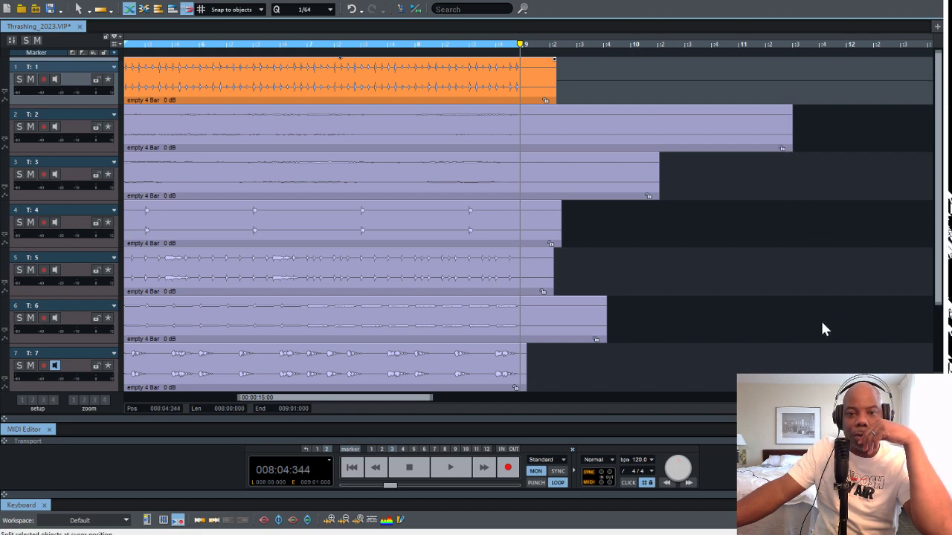
key("t")
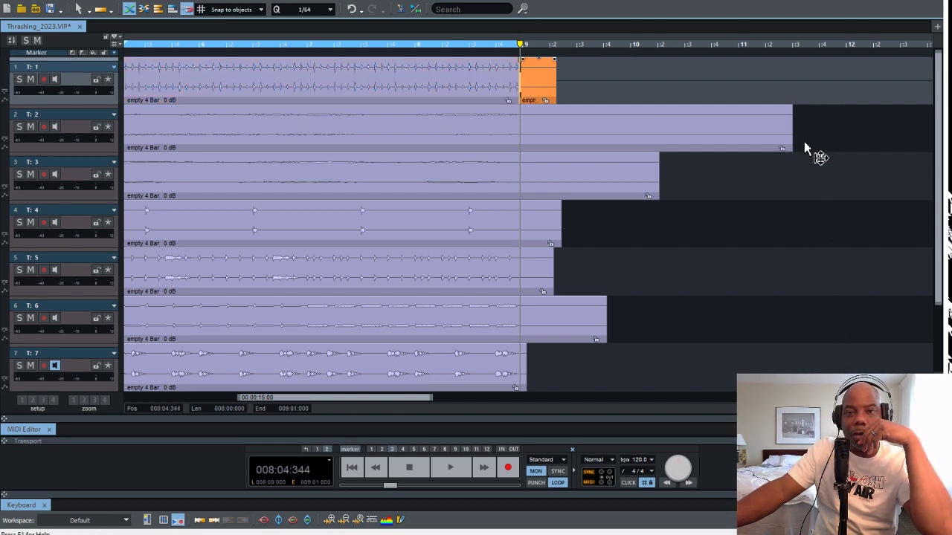
left_click_drag(804, 142, 844, 147)
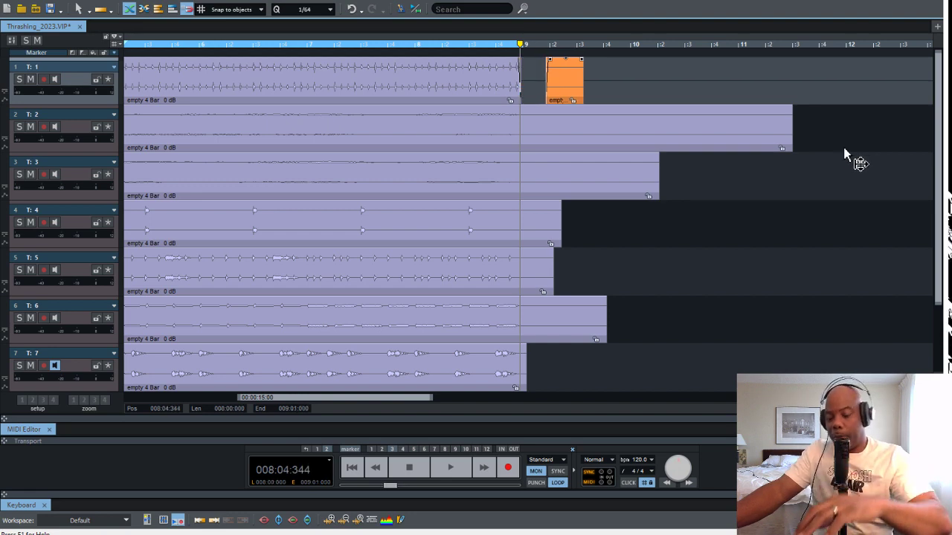
key("Delete")
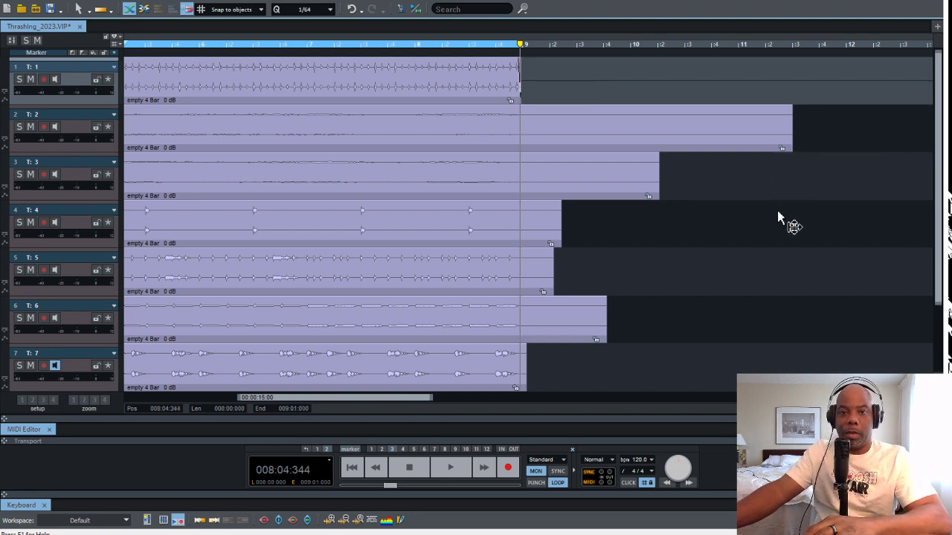
Select the objects on tracks 2 to 7, split them all at 008:04:344 and delete the leftover tails
scroll(528, 223, "down", 1)
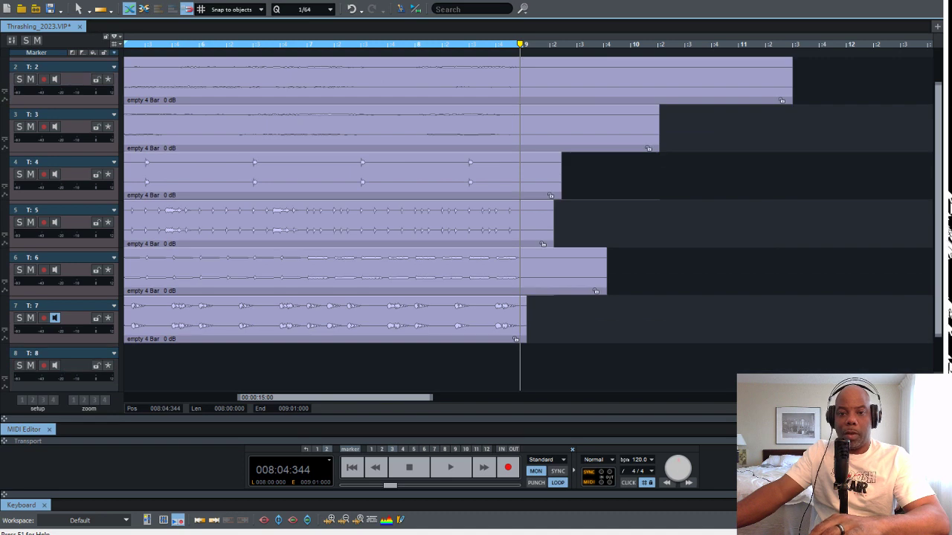
left_click_drag(587, 336, 505, 61)
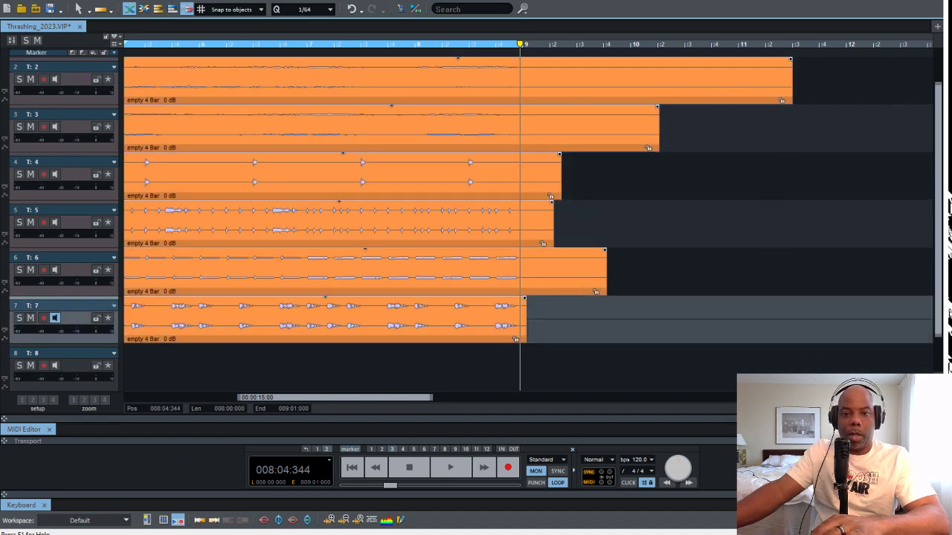
key("Up")
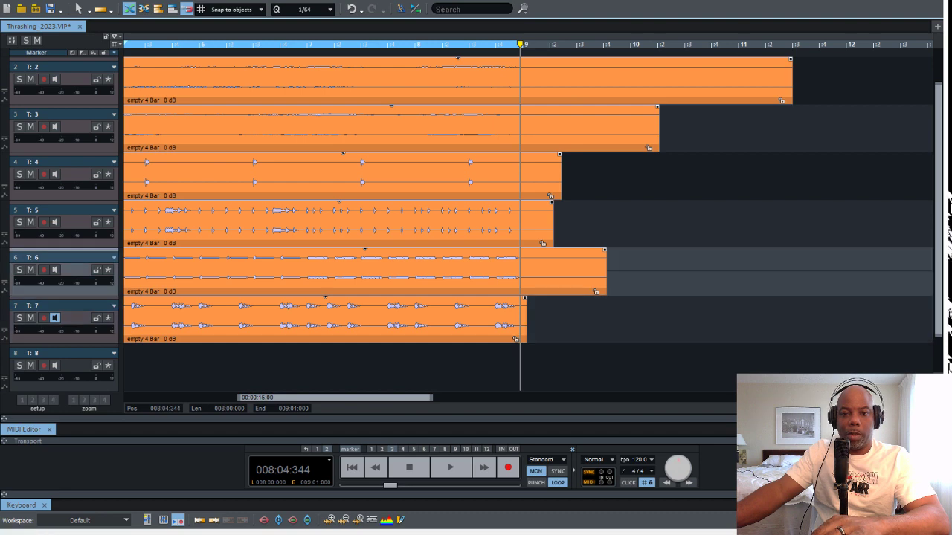
key("t")
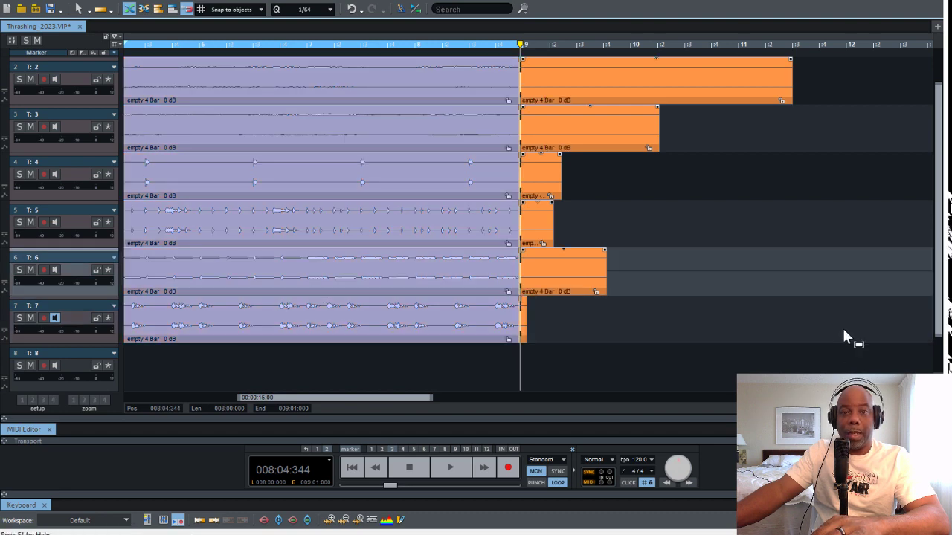
key("Delete")
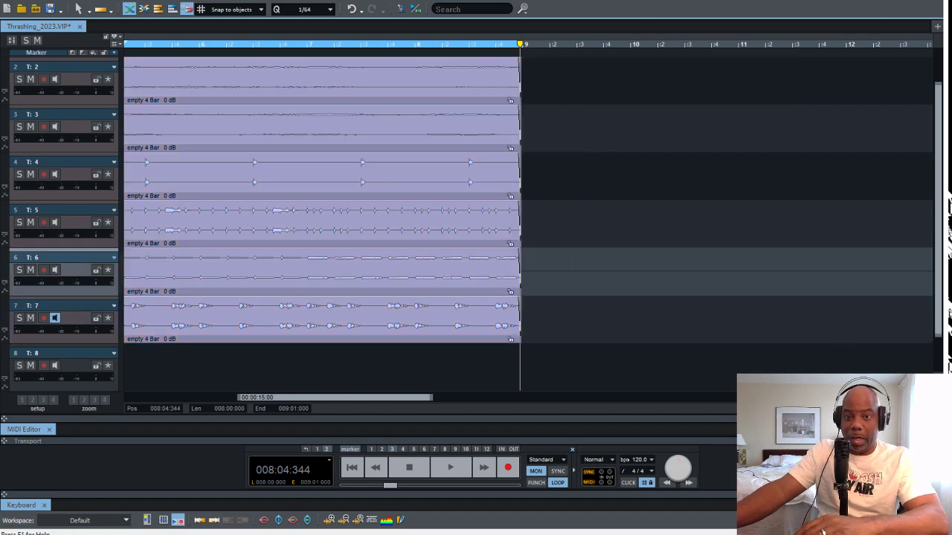
Remove the fade-out at the end of each object on tracks 1 to 7, one object after another
scroll(888, 356, "up", 1)
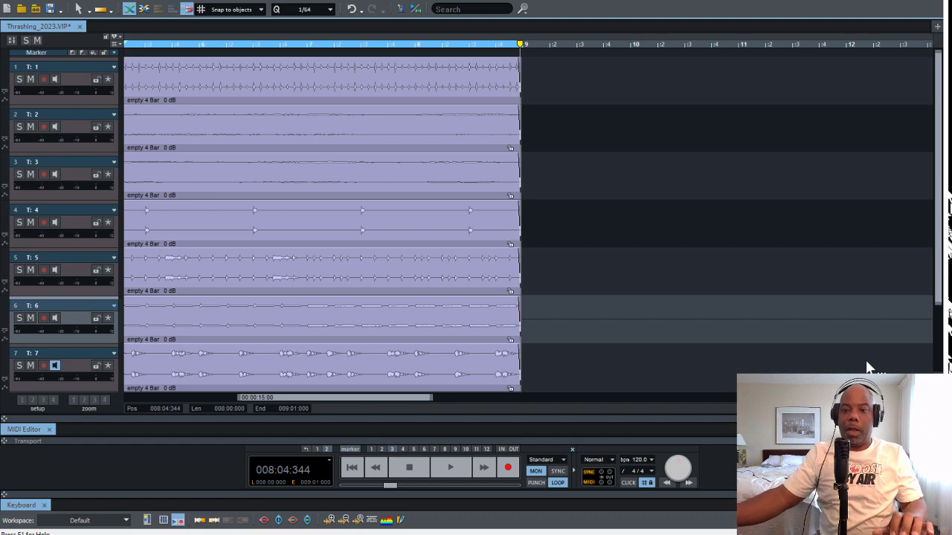
key("alt+w")
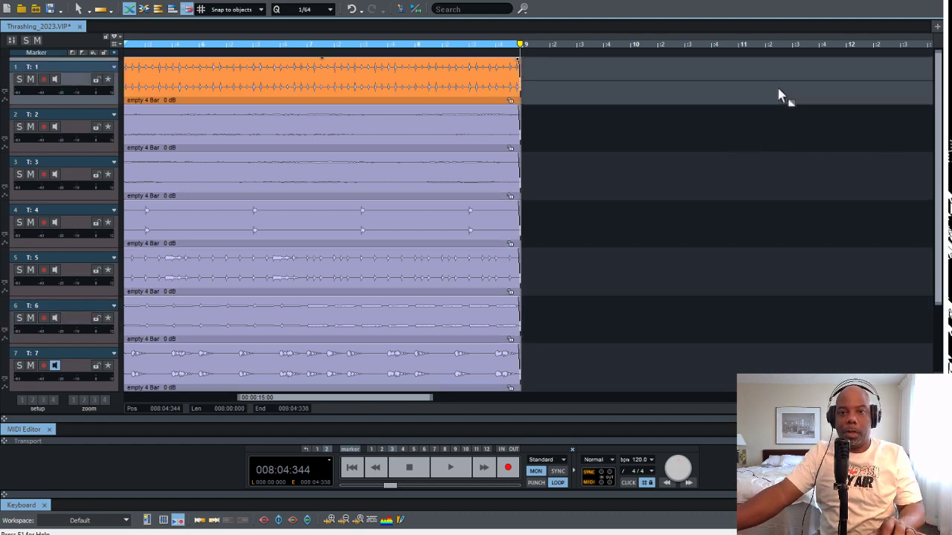
key("Left")
key("Down")
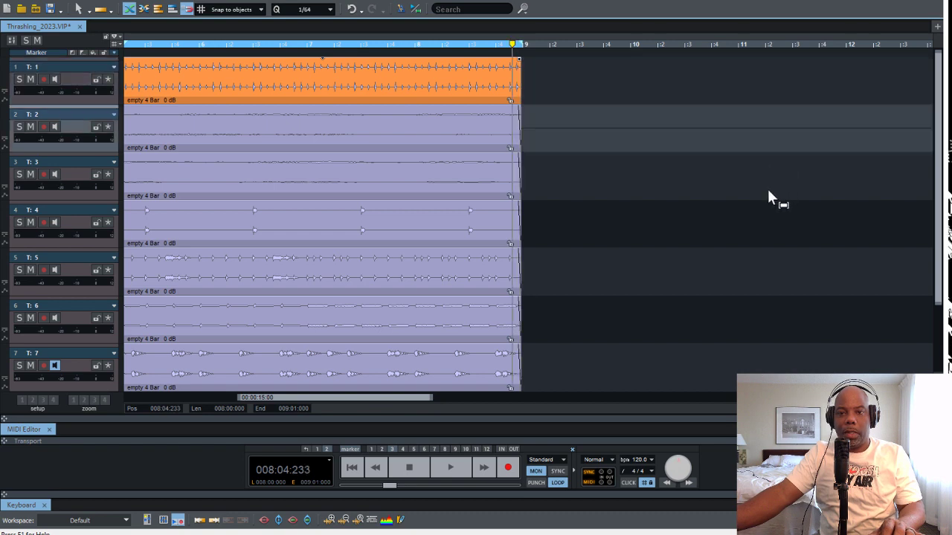
key("Down")
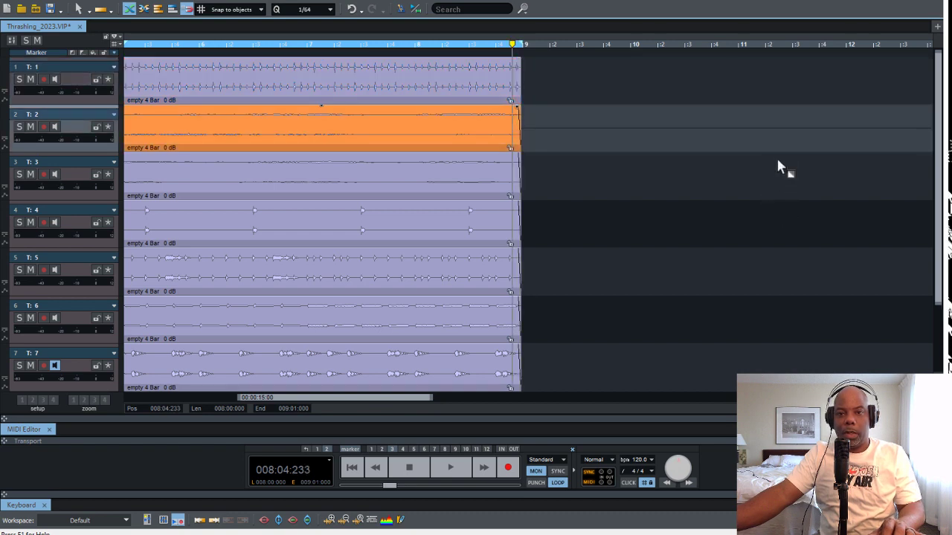
key("Down")
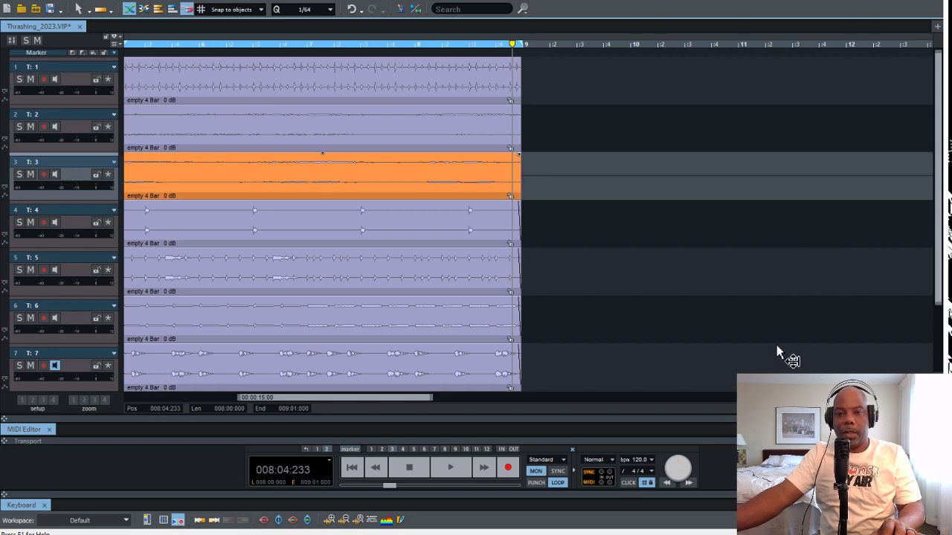
key("Down")
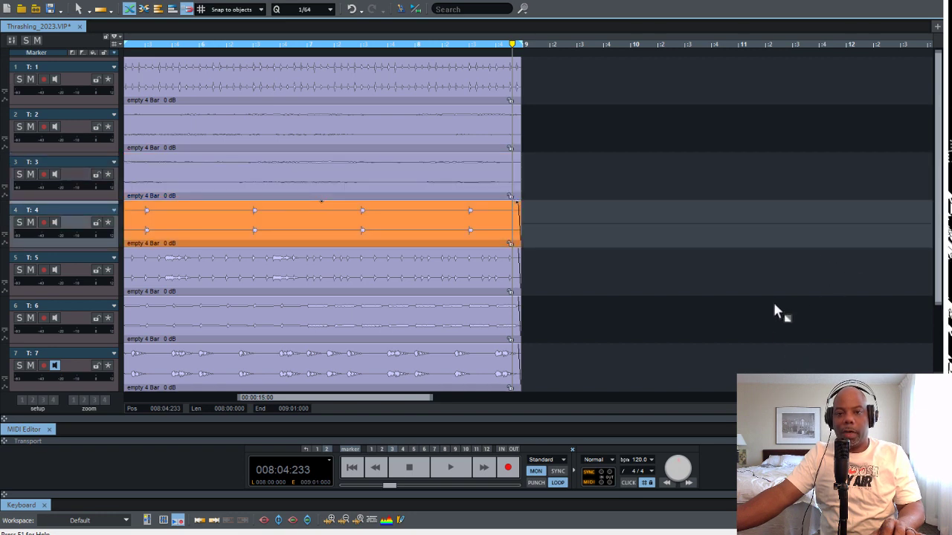
key("Down")
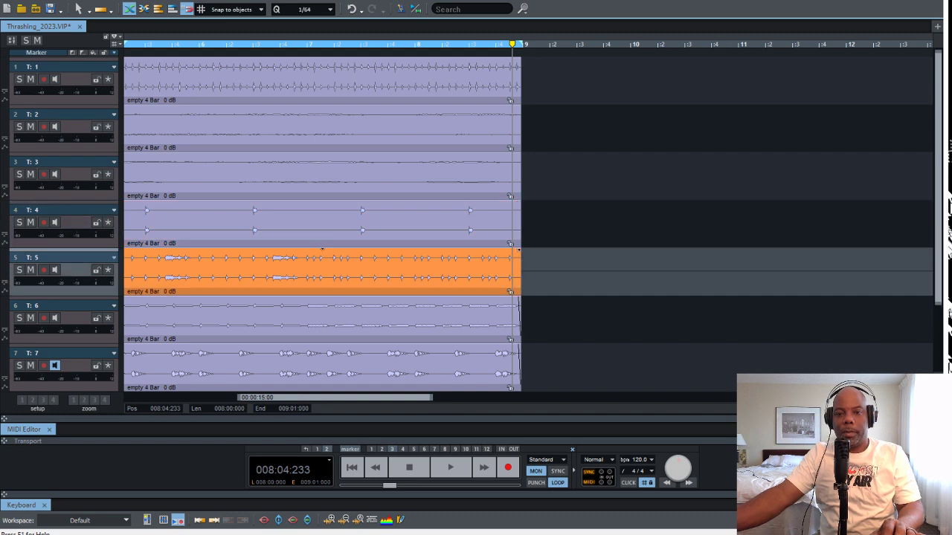
key("Down")
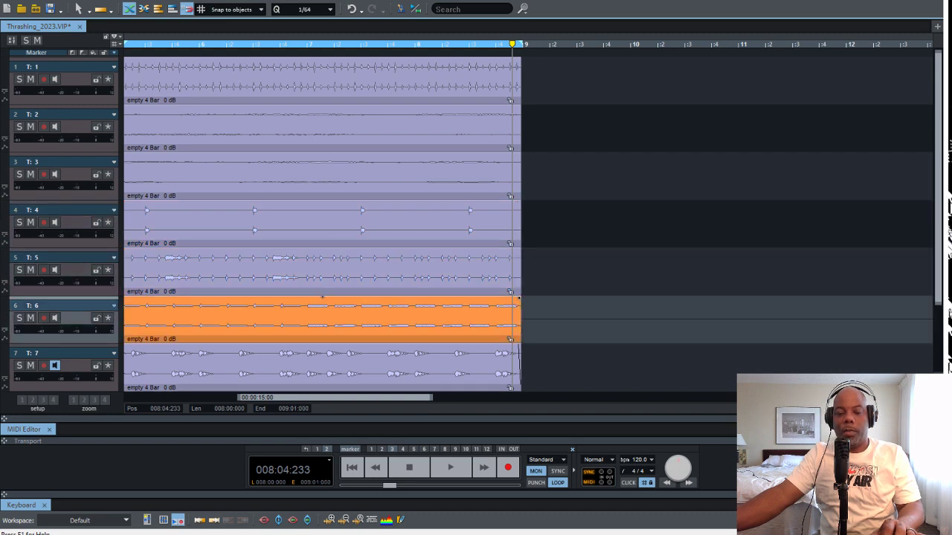
key("Down")
key("Down")
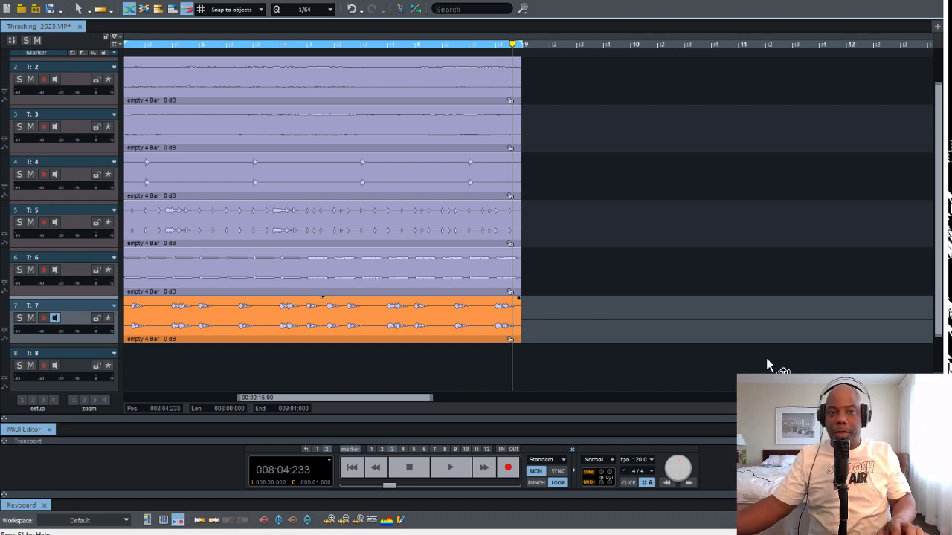
scroll(392, 252, "up", 1)
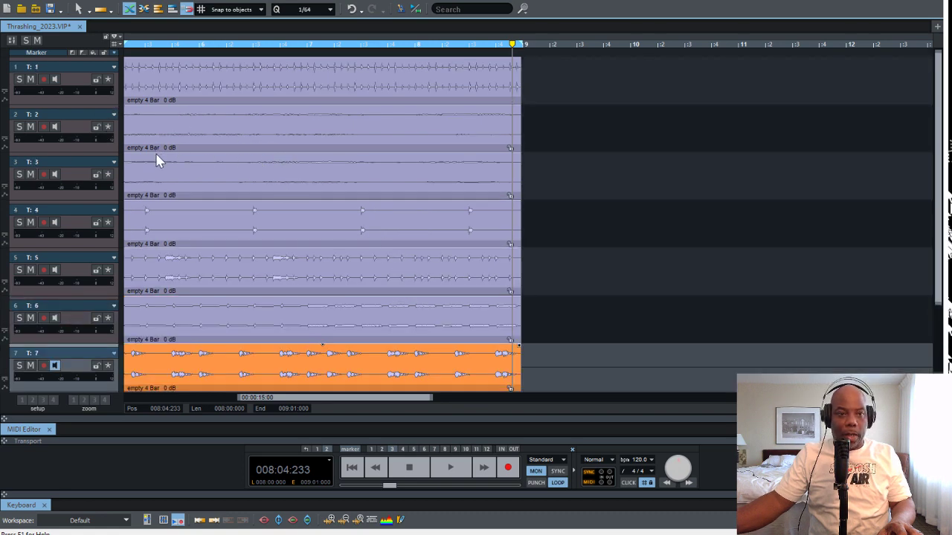
Increase the heights of tracks 1 and 2 to reveal their volume and pan controls, and fit all eight tracks in the arrangement
left_click_drag(155, 155, 146, 257)
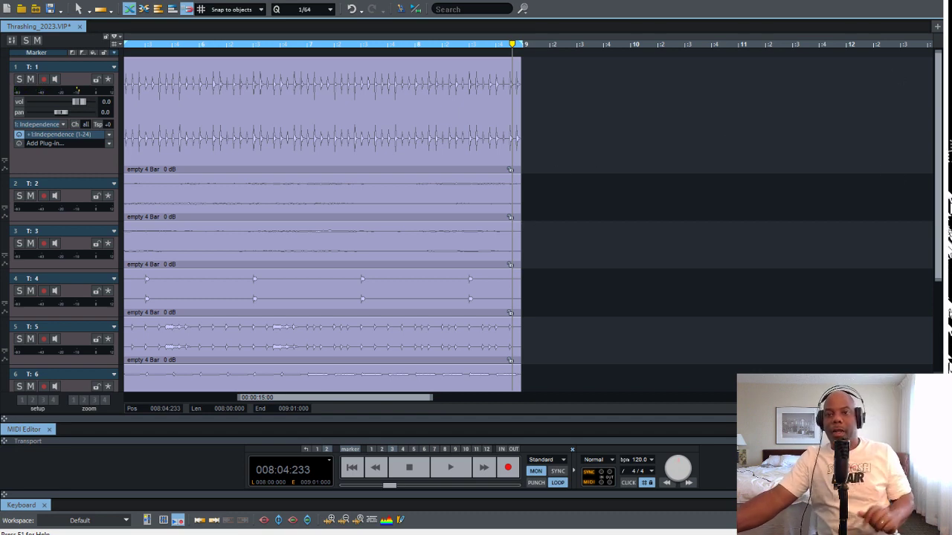
left_click(148, 339)
left_click_drag(149, 331, 163, 444)
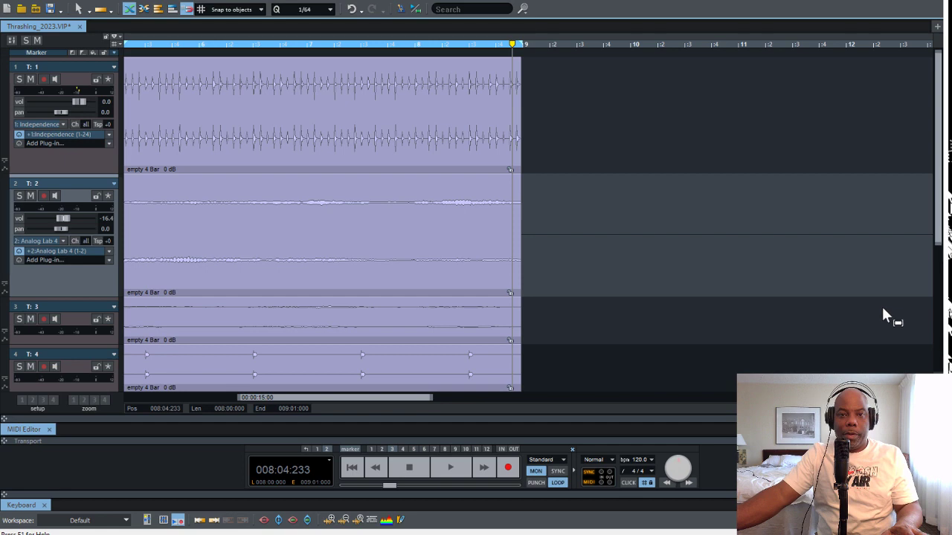
key("Down")
key("Down")
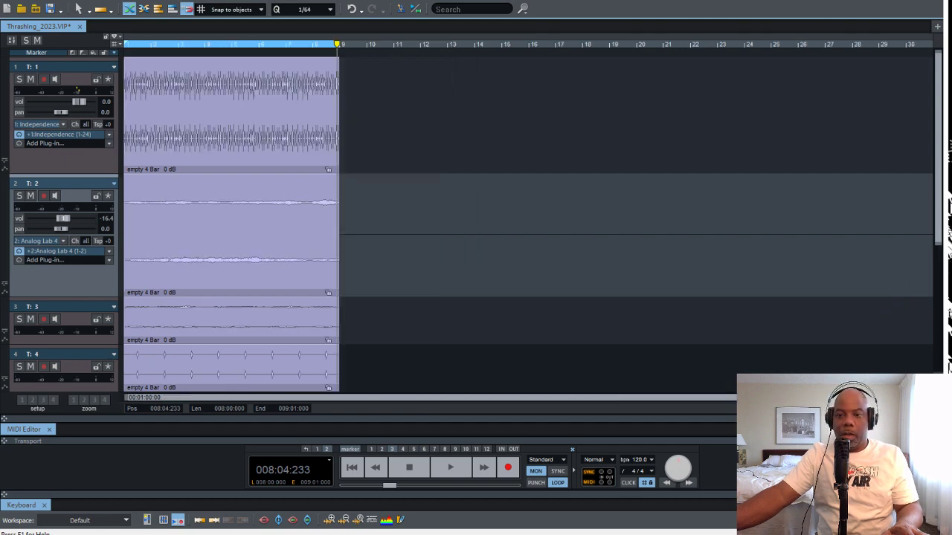
key("ctrl+Down")
key("ctrl+Down")
key("ctrl+Down")
key("ctrl+Down")
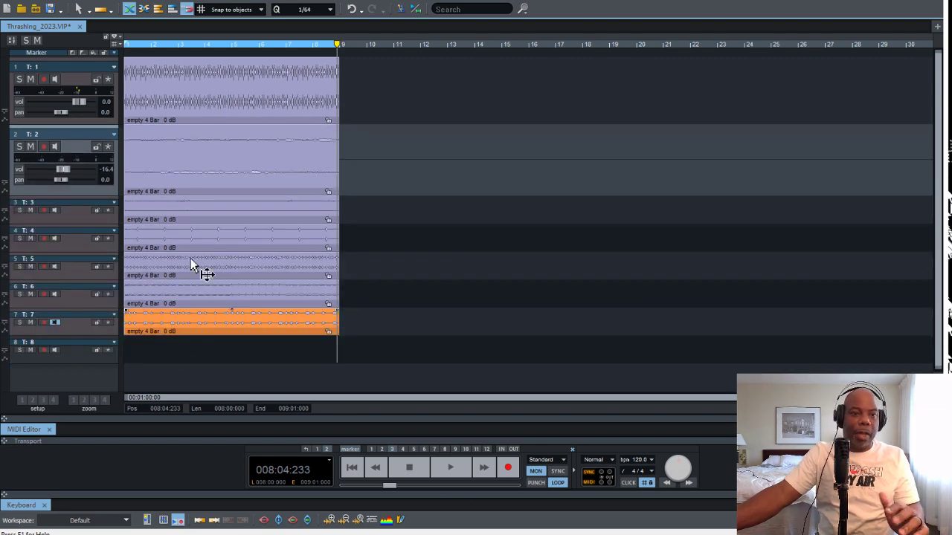
Duplicate the eight-bar objects on tracks 1 and 2 three times each, placing the copies end to end
key("alt+w")
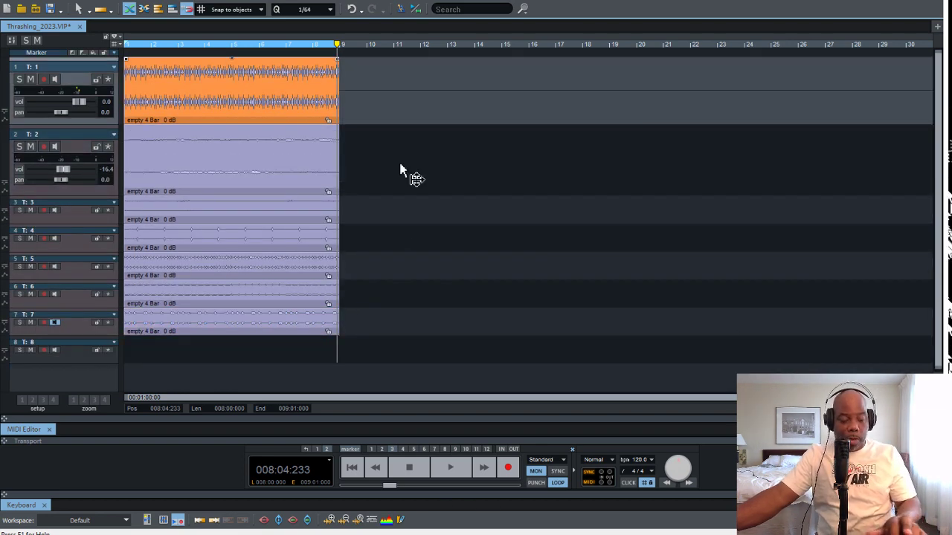
key("ctrl+d")
key("ctrl+d")
key("ctrl+d")
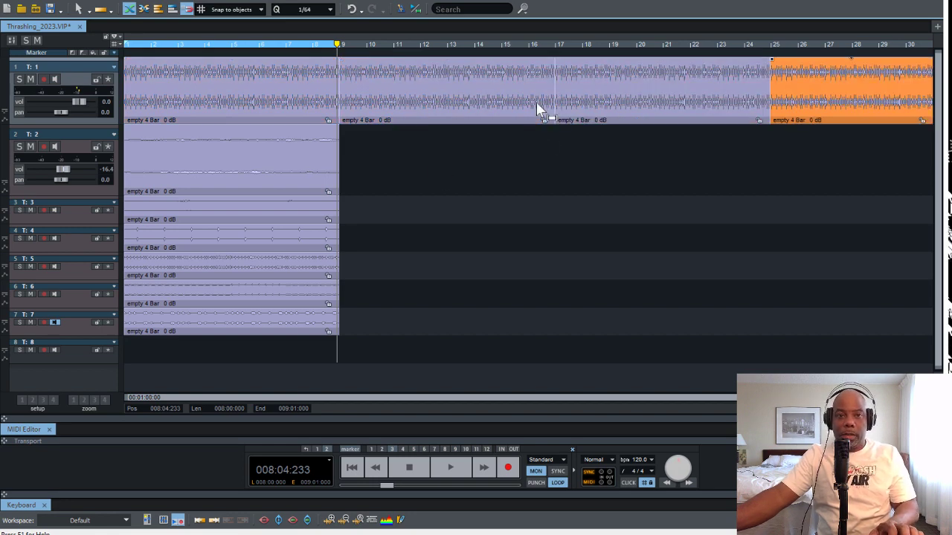
key("alt+w")
Select the eight-bar objects on tracks 3 to 7 together and duplicate them three times end to end
key("ctrl+d")
key("ctrl+d")
key("ctrl+d")
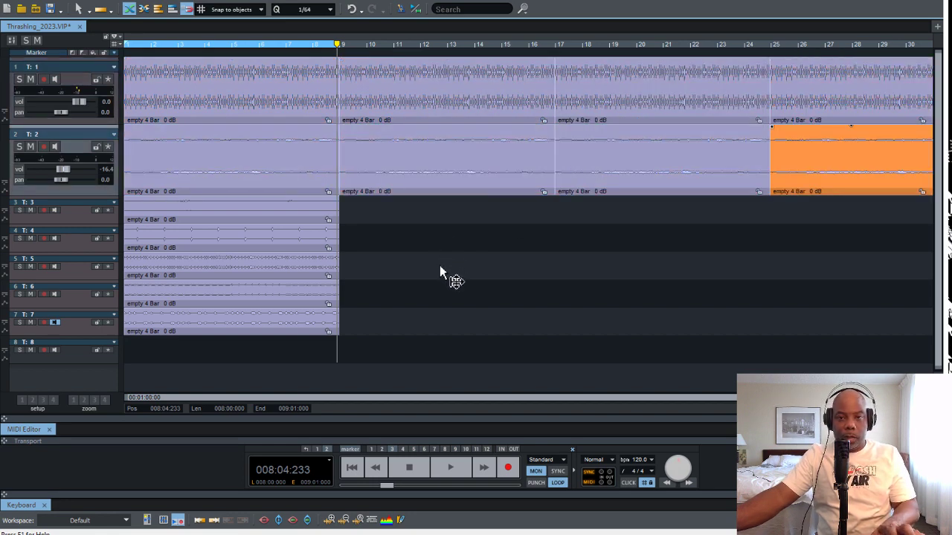
key("Down")
left_click_drag(368, 218, 299, 323)
key("ctrl+d")
key("ctrl+d")
key("ctrl+d")
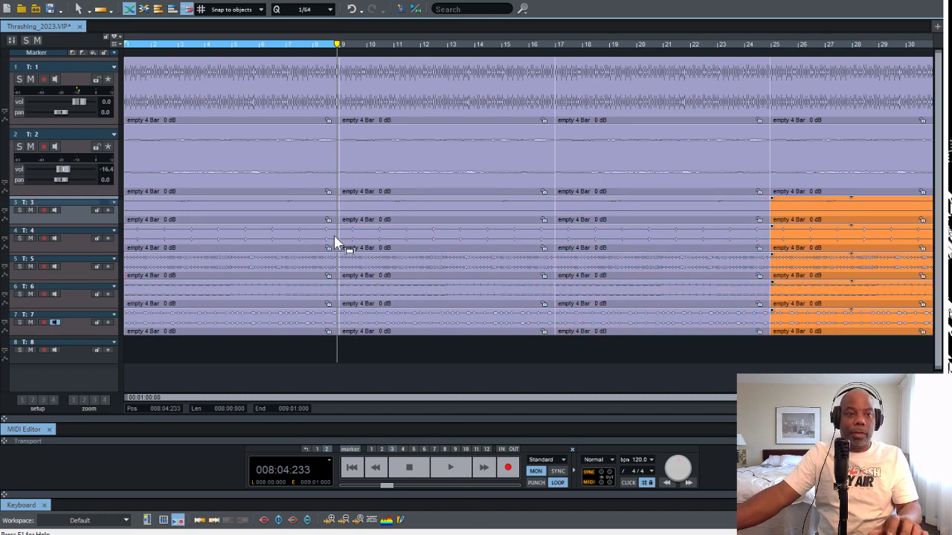
Solo track 1, play the loop and make track 1 taller to reveal its Independence plug-in slot
left_click(21, 79)
key("space")
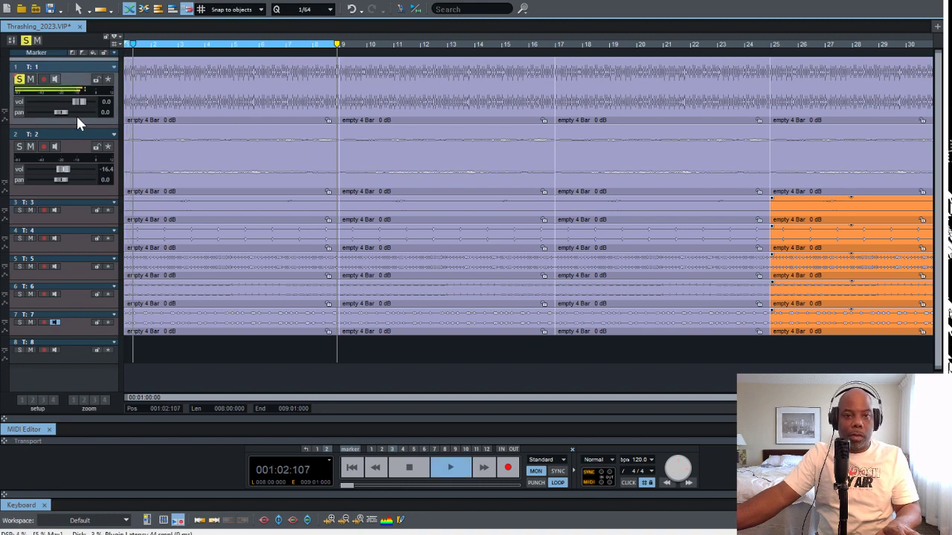
key("space")
key("space")
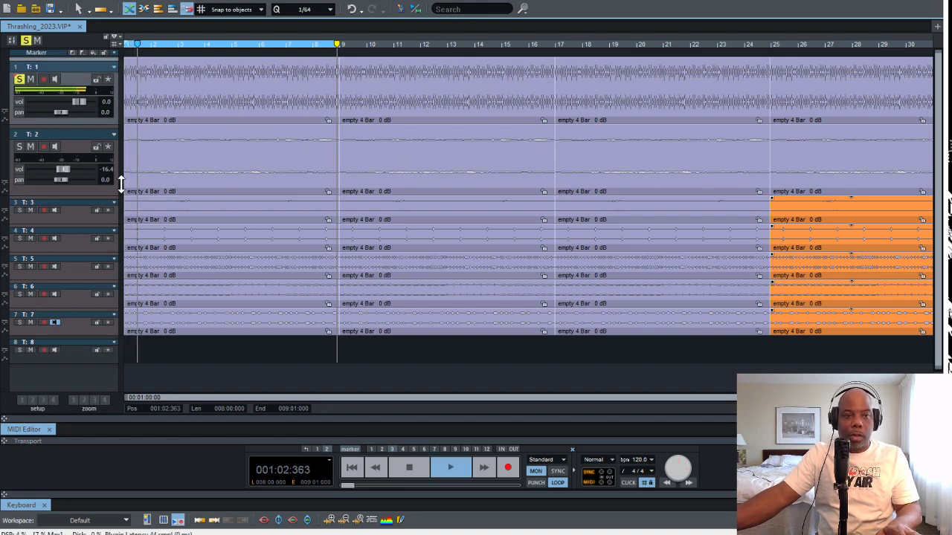
left_click_drag(121, 184, 118, 210)
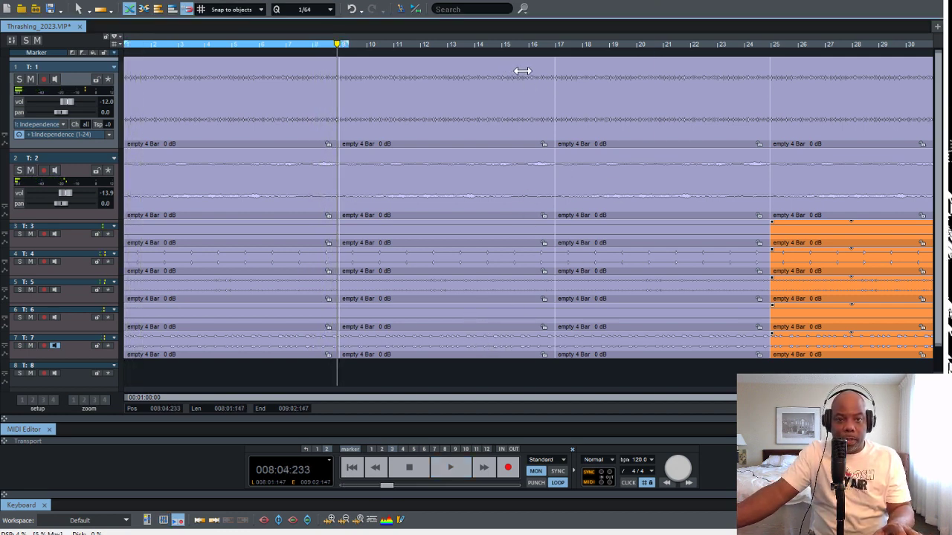
Extend the loop range from bar 1 to the end of the last duplicated objects
left_click_drag(527, 71, 776, 70)
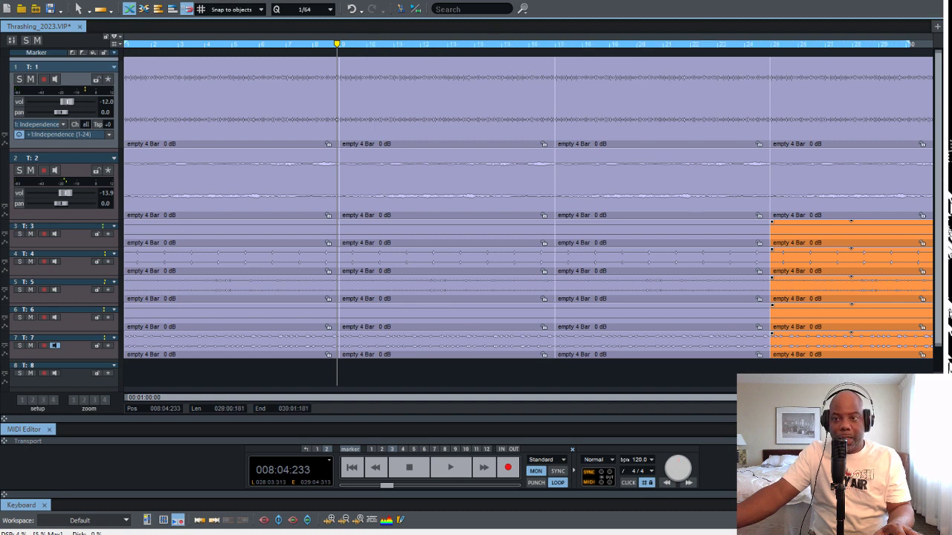
left_click_drag(909, 44, 934, 44)
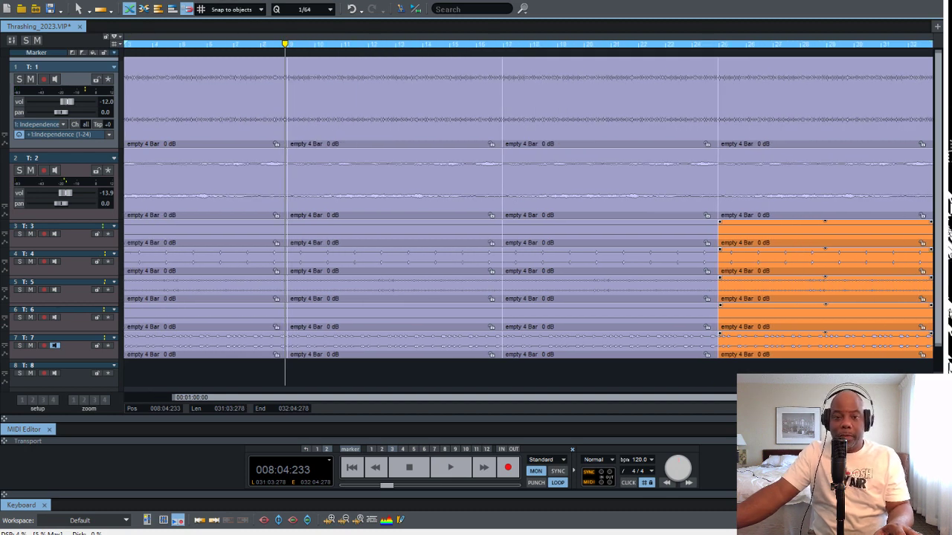
scroll(416, 223, "left", 1)
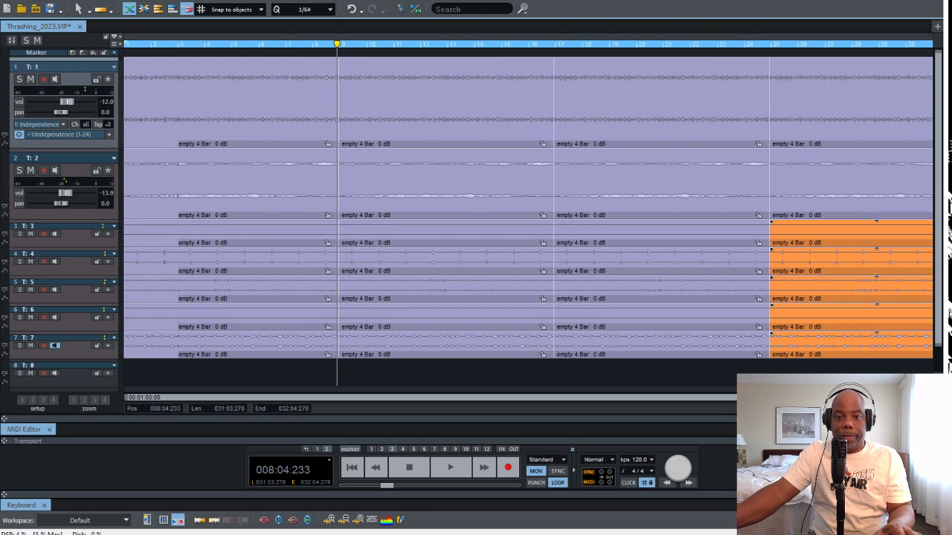
Delete the first eight-bar objects on tracks 2 to 7, keeping only track 1 in bars 1 to 8
left_click_drag(168, 312, 235, 379)
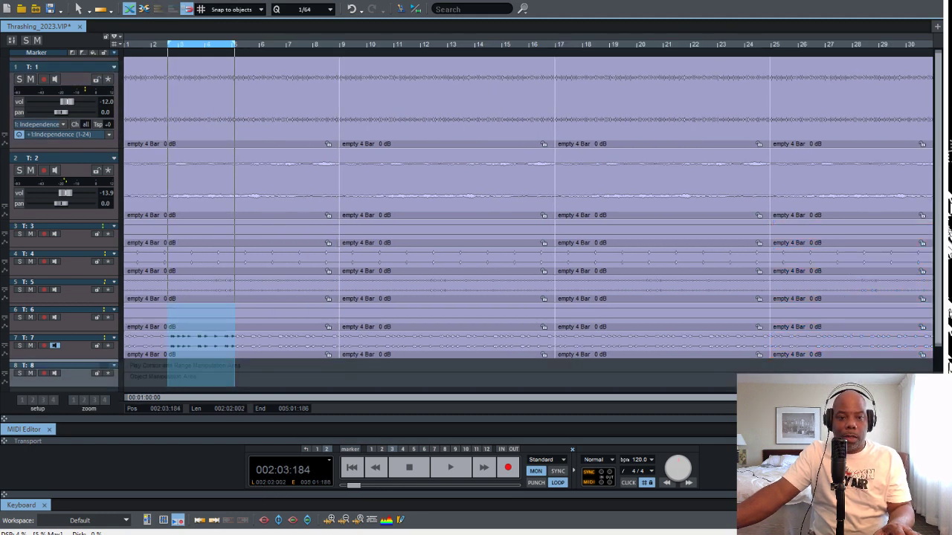
left_click_drag(325, 379, 138, 180)
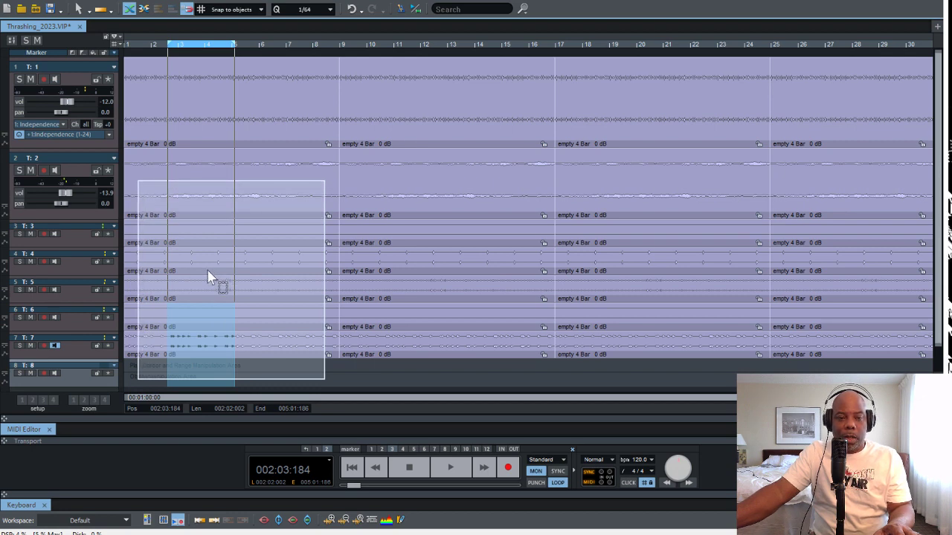
key("Delete")
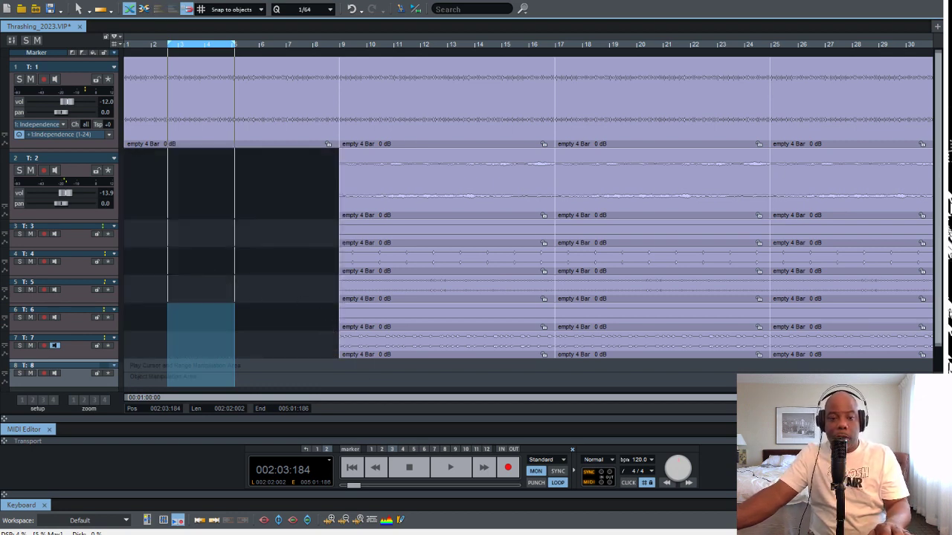
Return the play cursor to bar 1, clear the loop range and briefly play the opening
left_click_drag(234, 306, 291, 306)
key("Home")
key("space")
key("space")
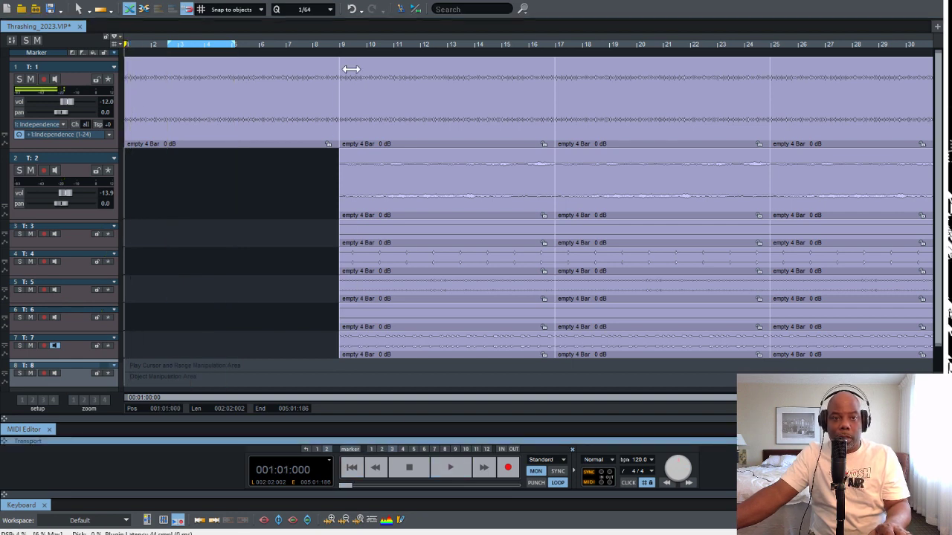
left_click_drag(436, 63, 264, 68)
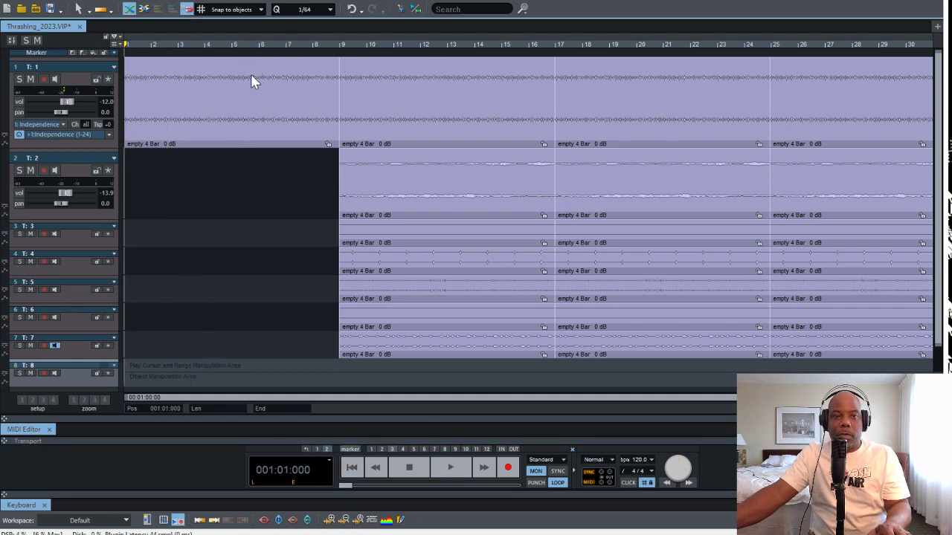
key("space")
key("space")
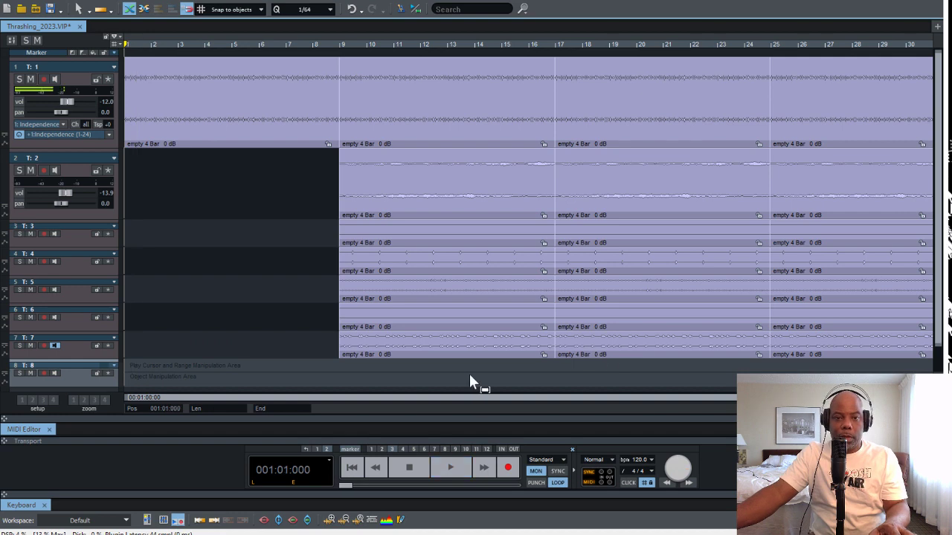
Delete the objects in bars 9 to 16 on tracks 3 to 7 and play the staggered arrangement to its end
left_click_drag(318, 245, 542, 389)
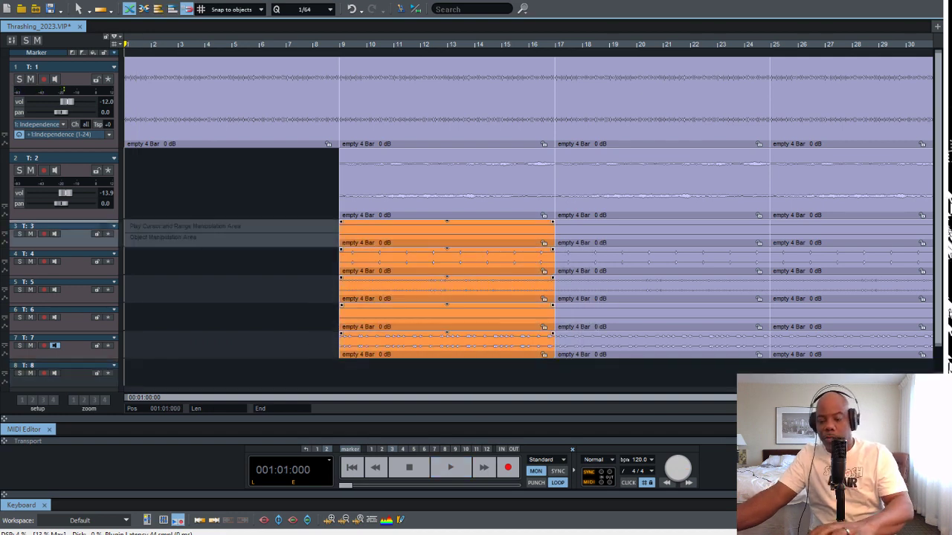
key("Delete")
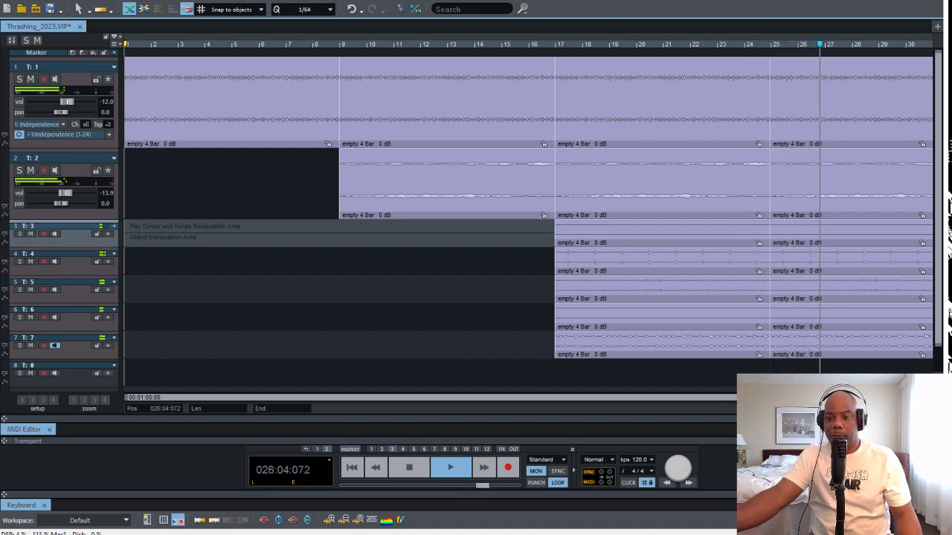
key("ctrl+Down")
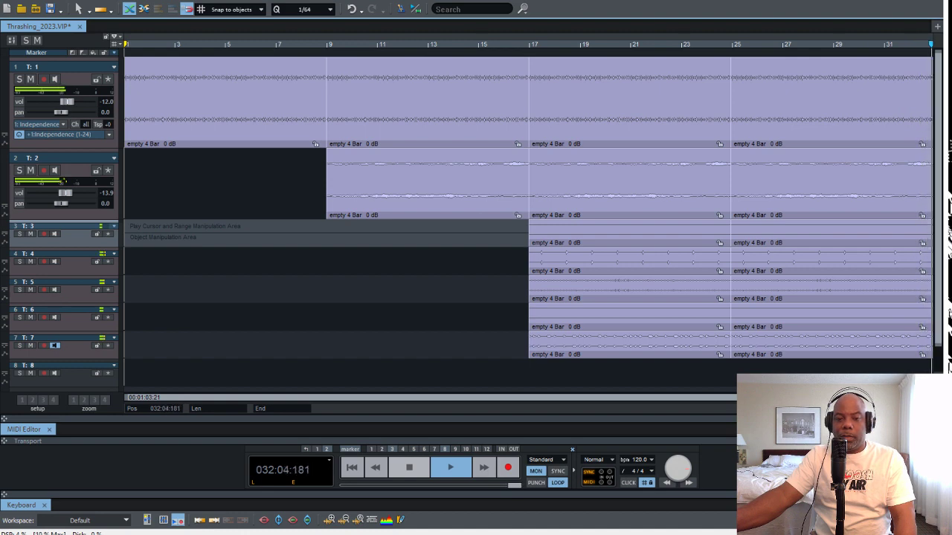
key("space")
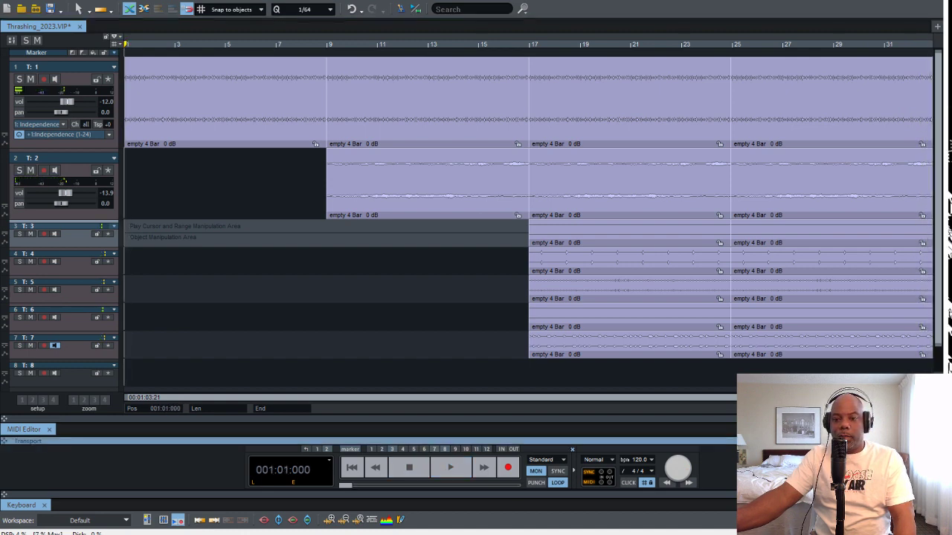